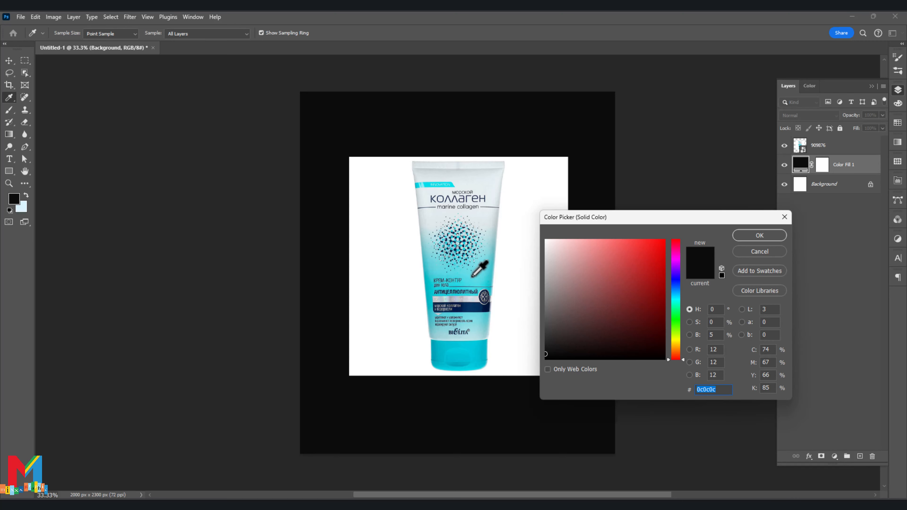
Set the Color Fill 1 layer to teal 1a949a, starting from a colour sampled on the tube image.
{"action": "left_click", "coordinate": [471, 278]}
{"action": "left_click_drag", "start_coordinate": [622, 259], "coordinate": [645, 287]}
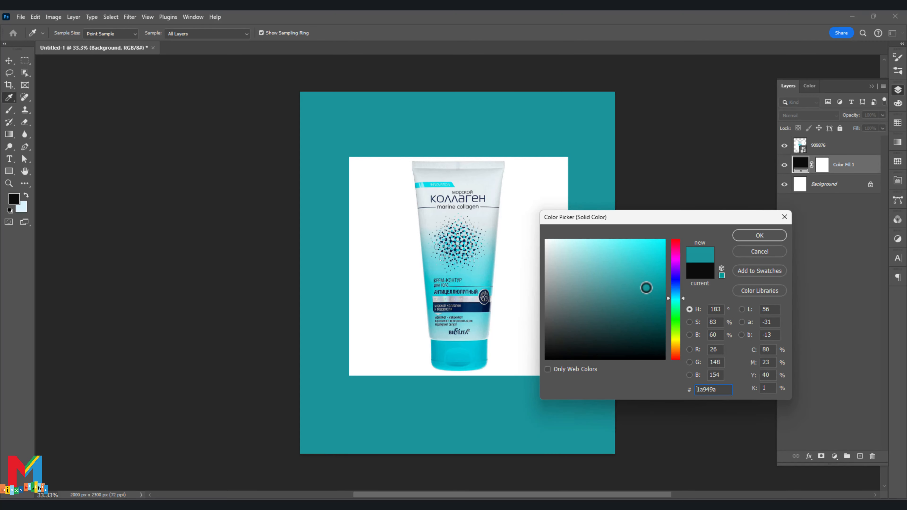
{"action": "left_click", "coordinate": [769, 236]}
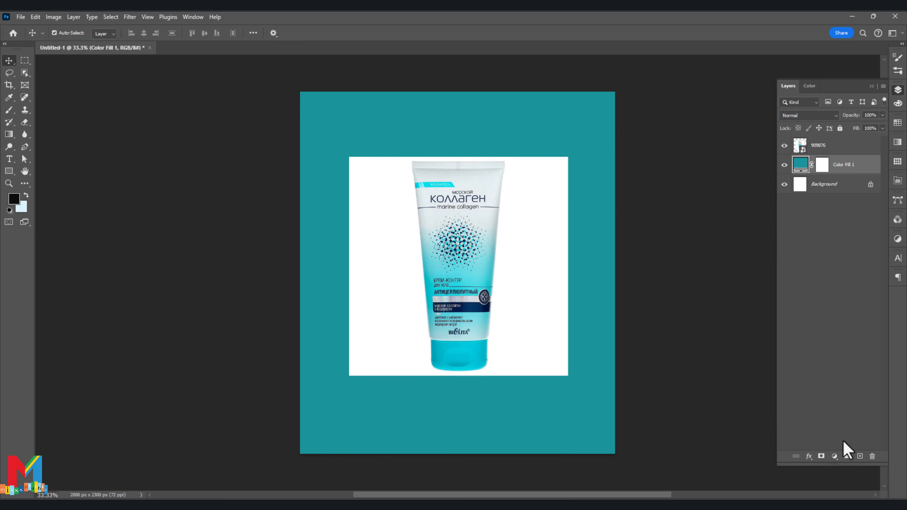
Add a new layer above Color Fill 1 and paint a white glow behind the tube with a very large soft brush.
{"action": "left_click", "coordinate": [860, 457]}
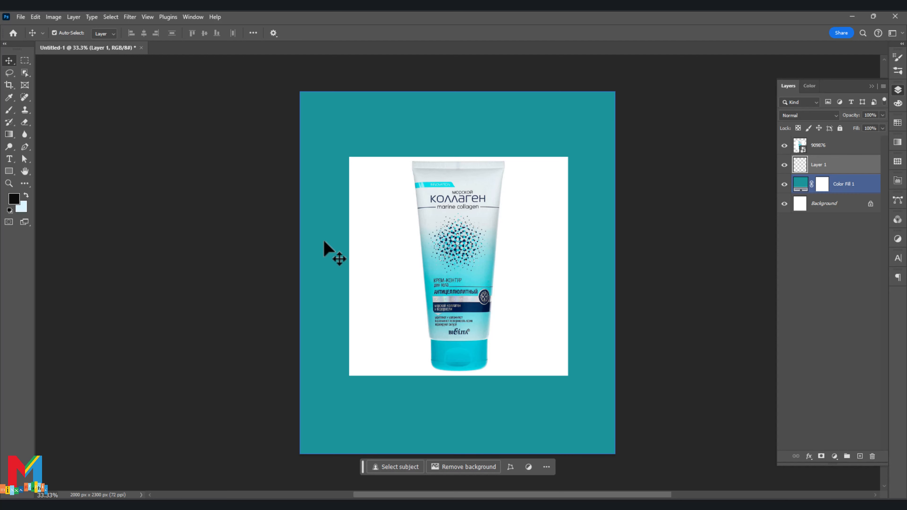
{"action": "left_click", "coordinate": [9, 111]}
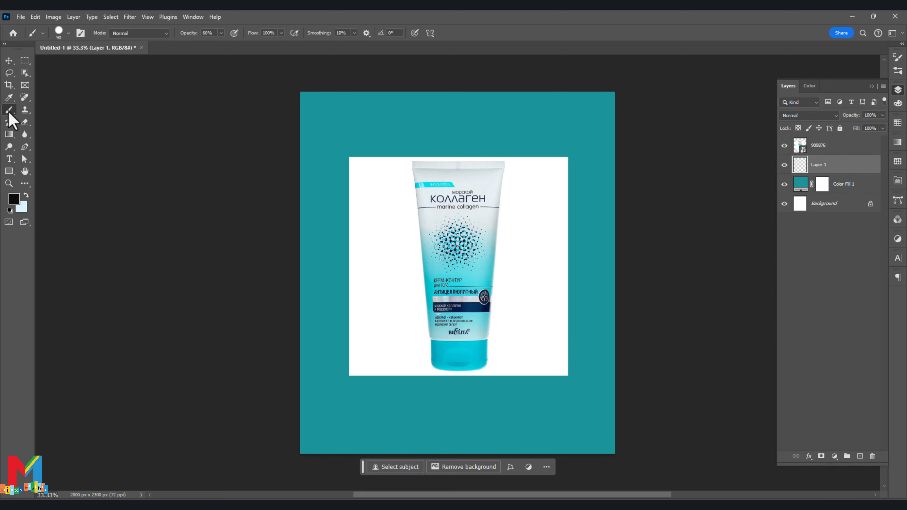
{"action": "left_click", "coordinate": [68, 32]}
{"action": "double_click", "coordinate": [70, 151]}
{"action": "key", "text": "bracketright"}
{"action": "key", "text": "bracketright"}
{"action": "left_click", "coordinate": [26, 196]}
{"action": "key", "text": "bracketright"}
{"action": "key", "text": "bracketright"}
{"action": "key", "text": "bracketright"}
{"action": "key", "text": "bracketright"}
{"action": "key", "text": "bracketright"}
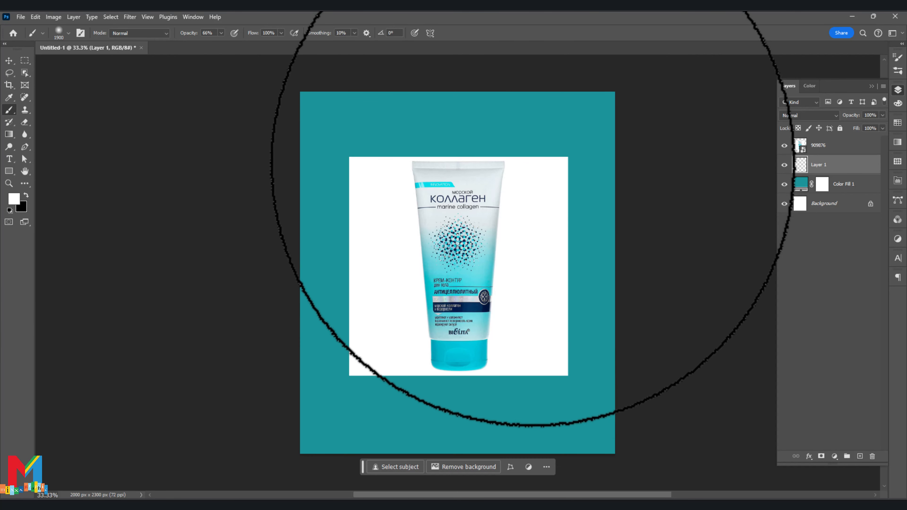
{"action": "left_click", "coordinate": [538, 172]}
{"action": "key", "text": "bracketleft"}
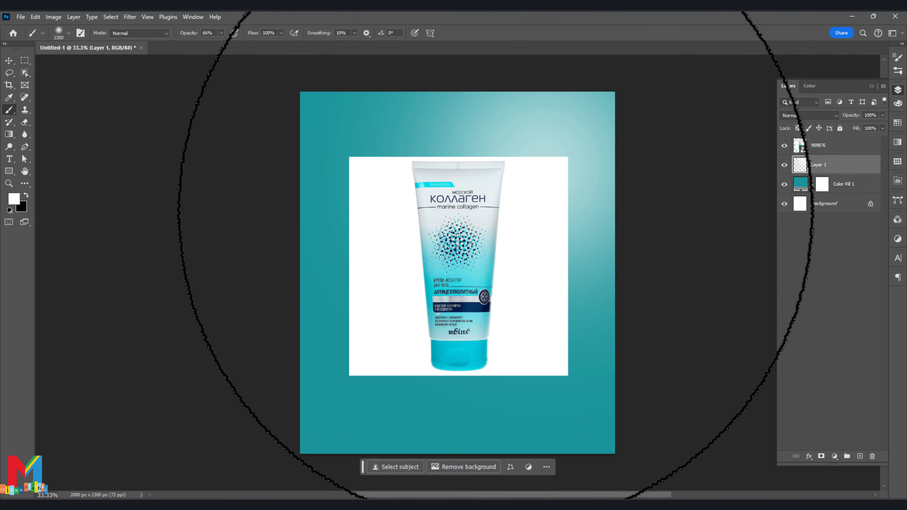
{"action": "left_click", "coordinate": [463, 256]}
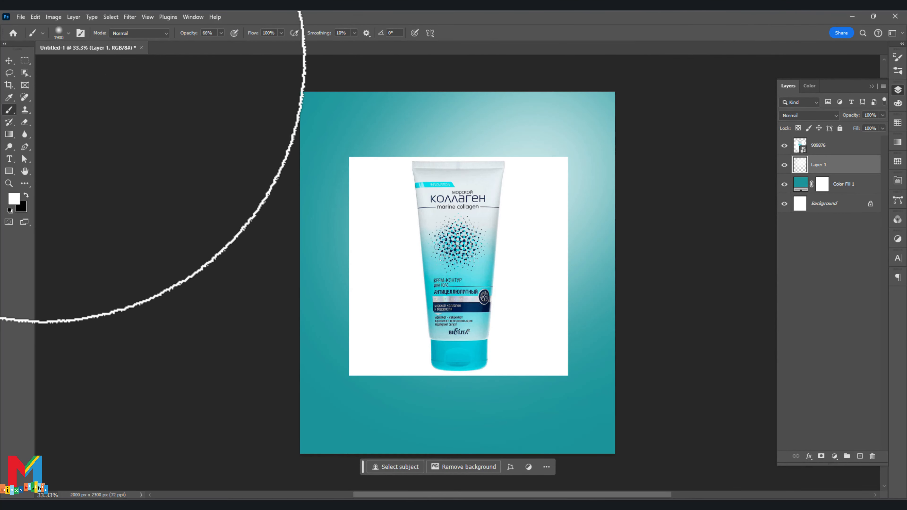
Remove the white background from the 909876 tube image layer.
{"action": "left_click", "coordinate": [9, 61]}
{"action": "left_click", "coordinate": [804, 145]}
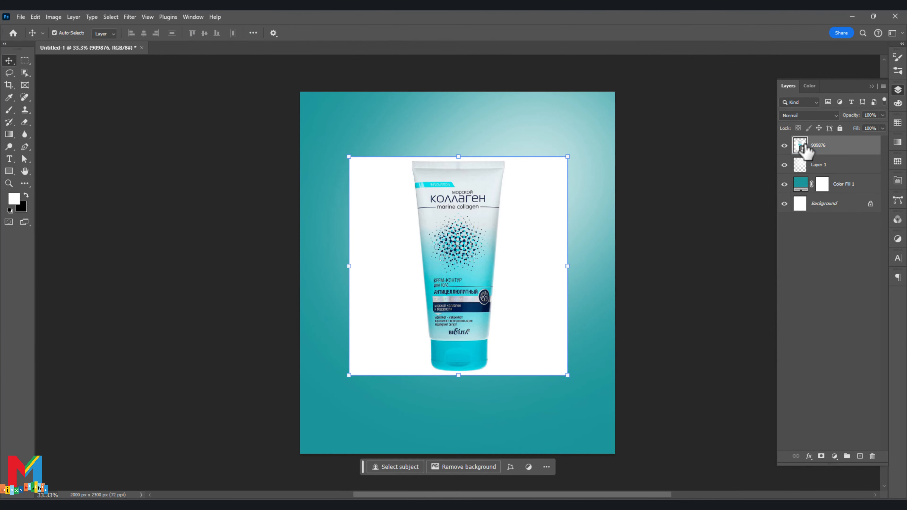
{"action": "left_click", "coordinate": [480, 469]}
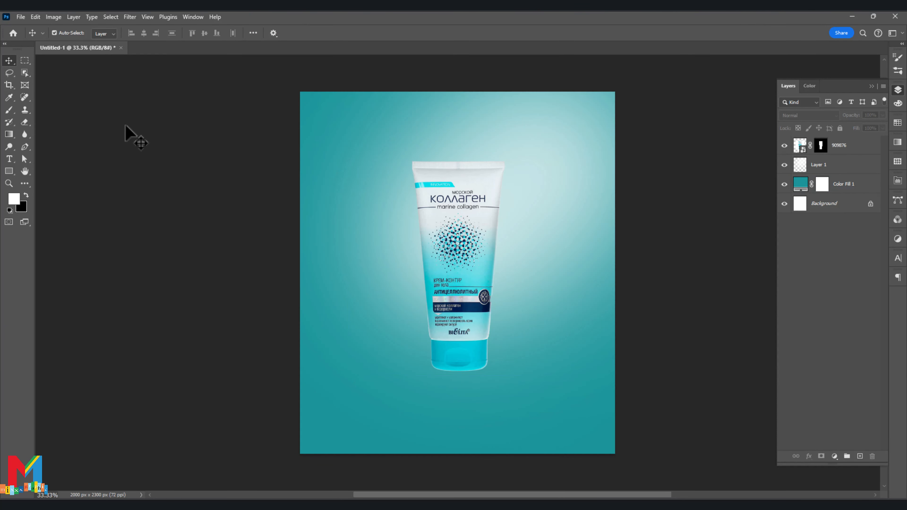
{"action": "left_click", "coordinate": [330, 189]}
{"action": "left_click", "coordinate": [443, 223]}
Hide the tube layer and brighten the glow on Layer 1 towards the upper right with a 2000 px soft white brush.
{"action": "left_click", "coordinate": [785, 164]}
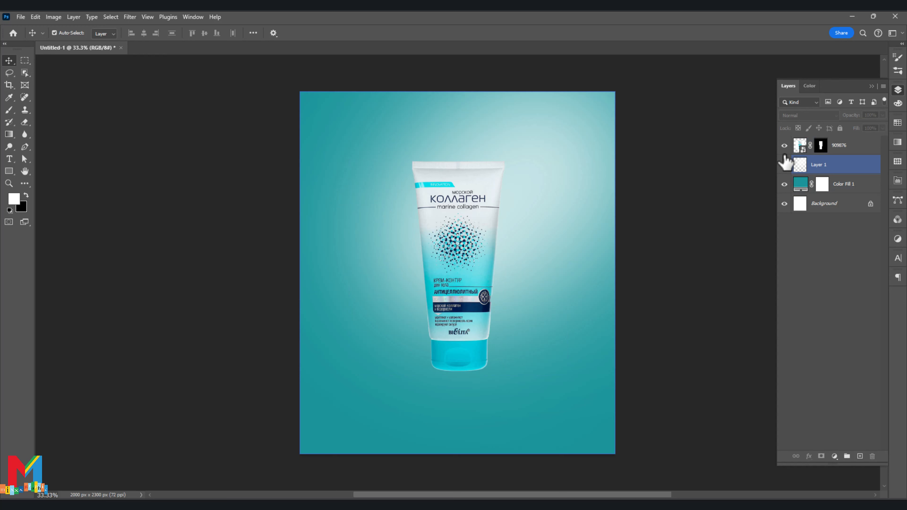
{"action": "left_click", "coordinate": [784, 145]}
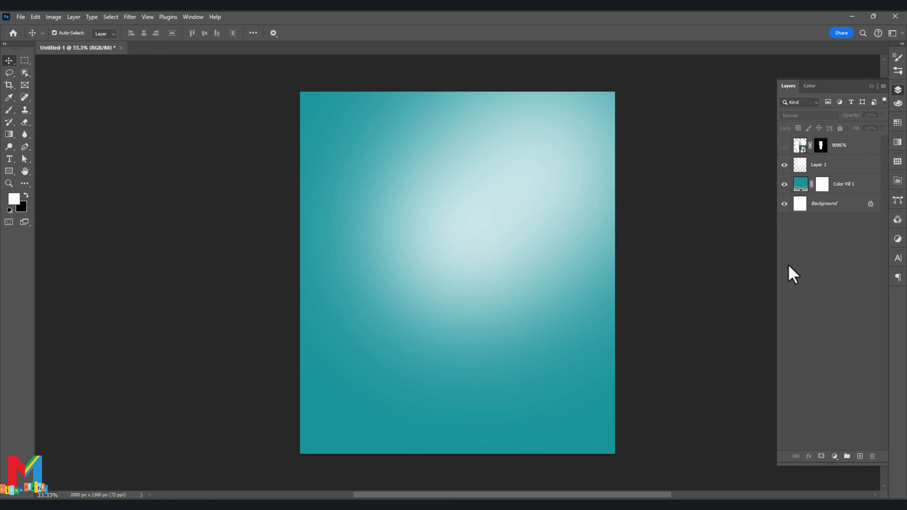
{"action": "left_click", "coordinate": [830, 163]}
{"action": "left_click", "coordinate": [9, 109]}
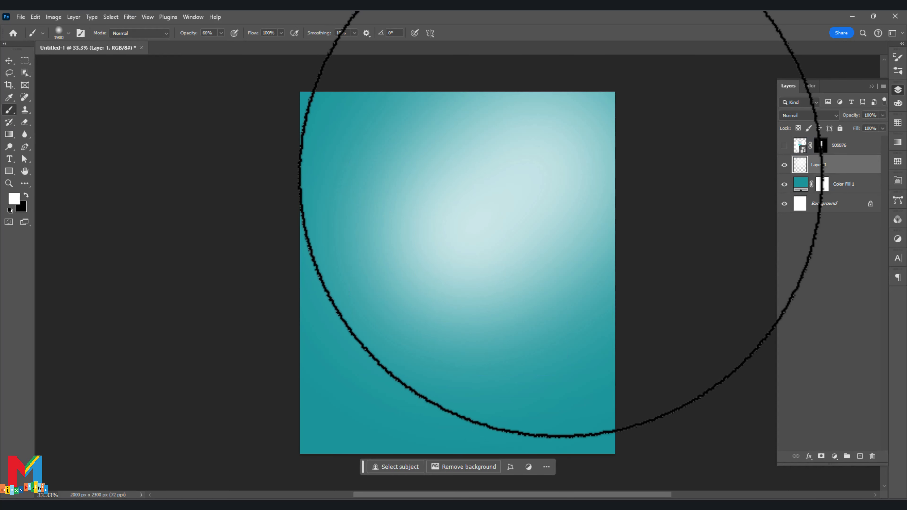
{"action": "key", "text": "bracketright"}
{"action": "left_click", "coordinate": [551, 169]}
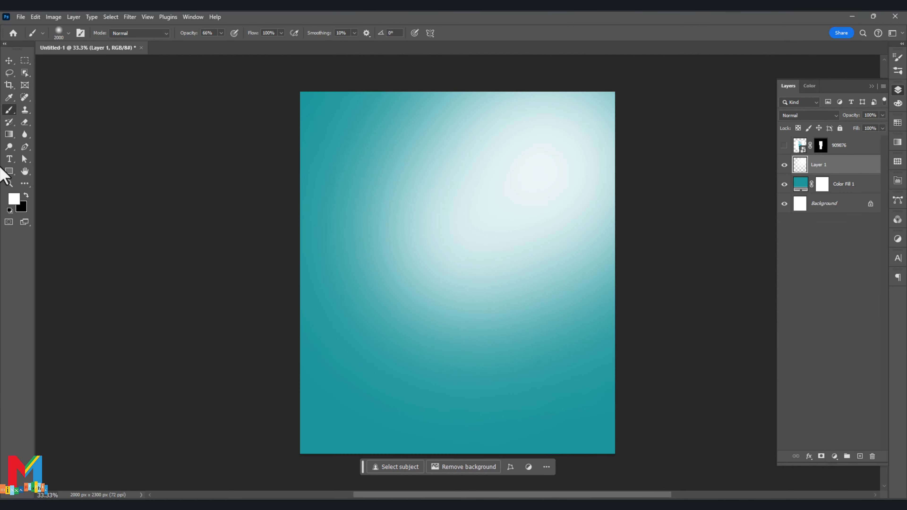
{"action": "left_click", "coordinate": [9, 61]}
{"action": "left_click", "coordinate": [115, 157]}
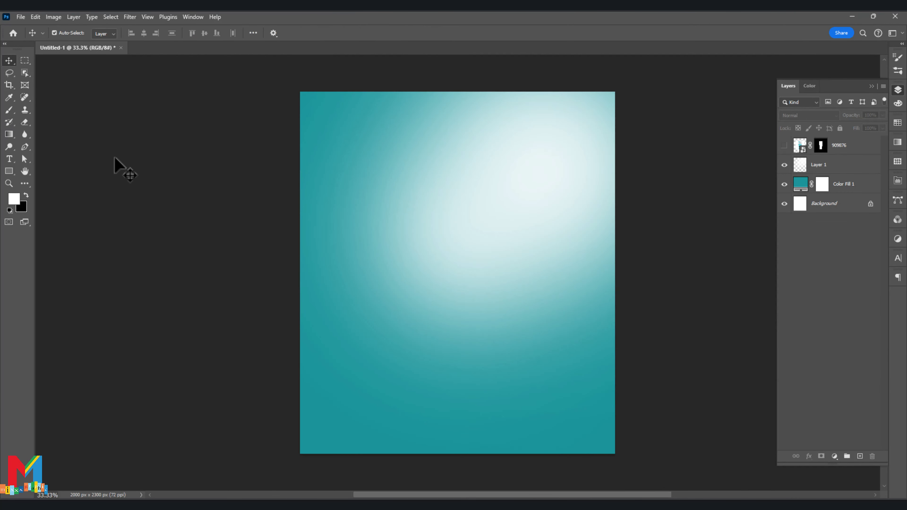
Group Layer 1 and Color Fill 1, name the group "background" and lock it.
{"action": "left_click", "coordinate": [847, 169]}
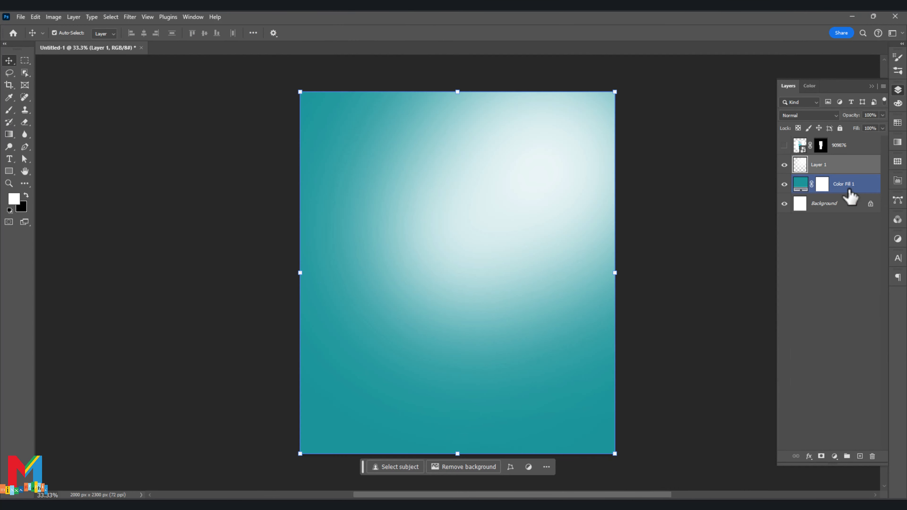
{"action": "left_click_drag", "start_coordinate": [855, 197], "coordinate": [847, 456]}
{"action": "double_click", "coordinate": [821, 161]}
{"action": "type", "text": "b"}
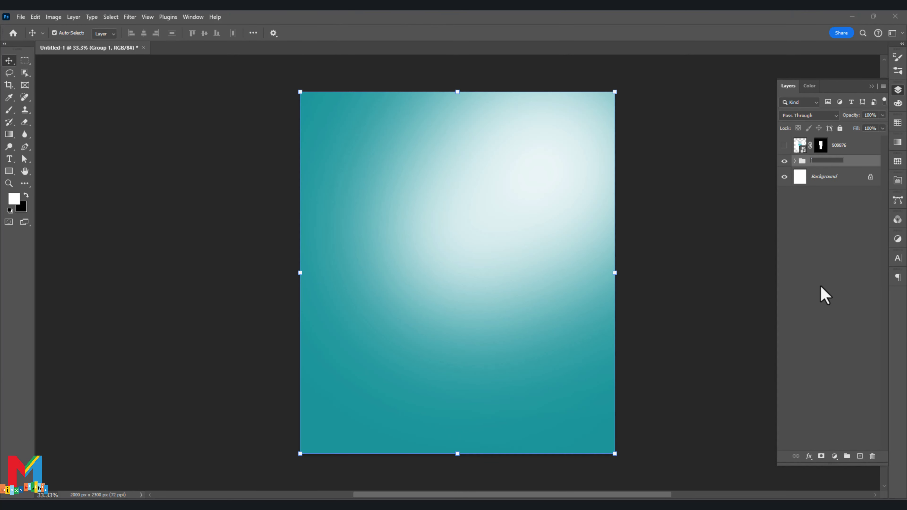
{"action": "type", "text": "sck"}
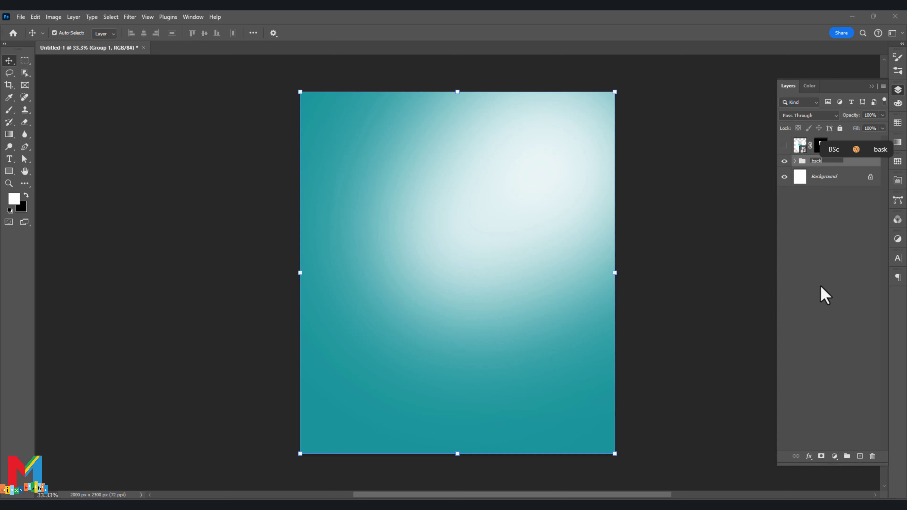
{"action": "type", "text": "ground"}
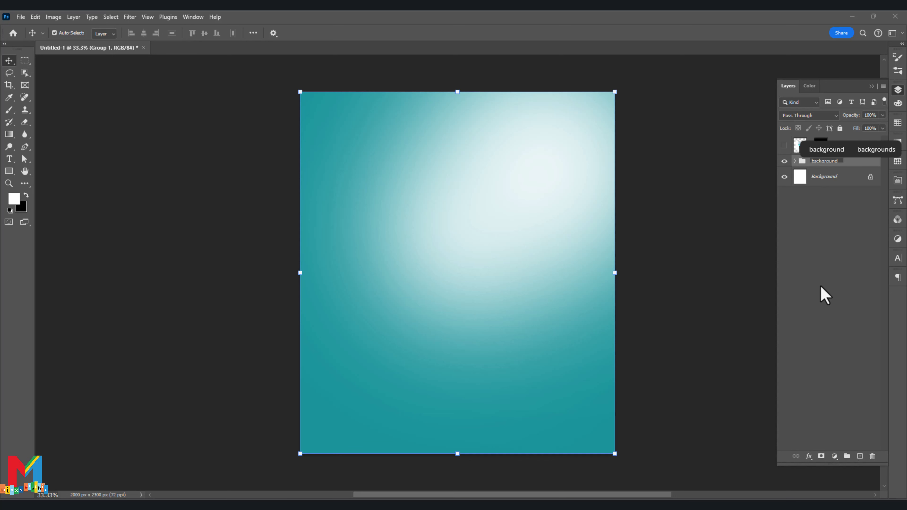
{"action": "key", "text": "Return"}
{"action": "left_click", "coordinate": [840, 129]}
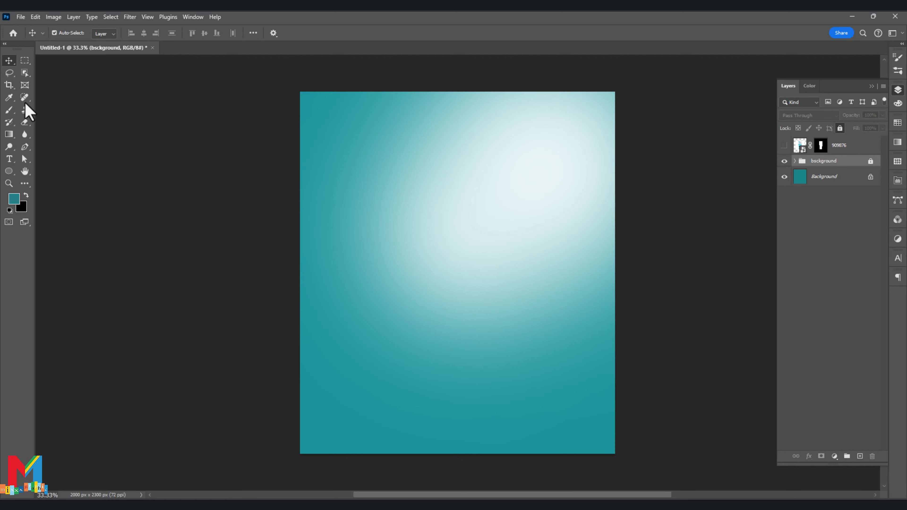
Draw a circle about 981 px in diameter and place it in the lower left of the canvas.
{"action": "left_click", "coordinate": [10, 173]}
{"action": "mouse_move", "coordinate": [467, 277]}
{"action": "left_mouse_down"}
{"action": "mouse_move", "coordinate": [381, 366]}
{"action": "mouse_move", "coordinate": [286, 431]}
{"action": "left_mouse_up"}
{"action": "left_click", "coordinate": [8, 61]}
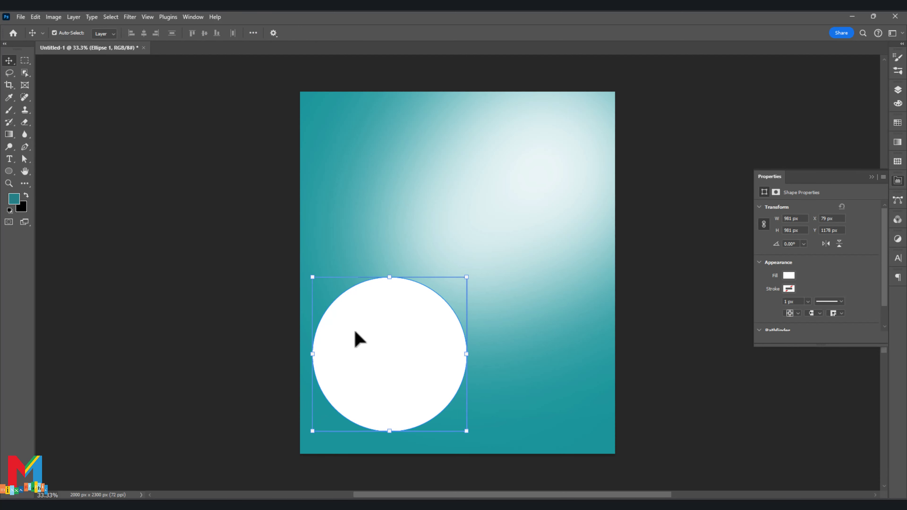
{"action": "left_click_drag", "start_coordinate": [355, 338], "coordinate": [363, 318]}
Change the circle's fill to the dark teal from the recently used colors.
{"action": "left_click", "coordinate": [789, 276]}
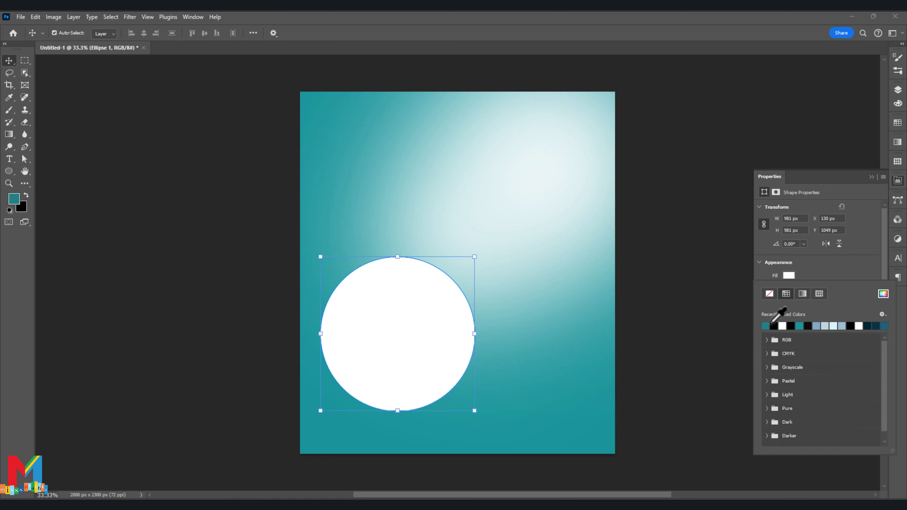
{"action": "left_click", "coordinate": [772, 323]}
{"action": "left_click", "coordinate": [774, 325]}
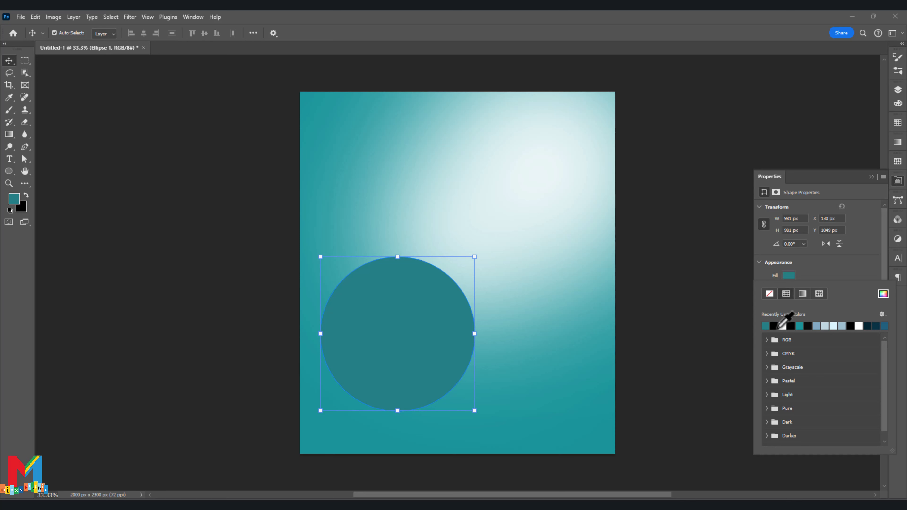
{"action": "left_click", "coordinate": [601, 239]}
Scale the circle down to about 86% and reposition it in the lower left of the canvas.
{"action": "left_click_drag", "start_coordinate": [479, 256], "coordinate": [457, 276]}
{"action": "left_click_drag", "start_coordinate": [414, 328], "coordinate": [417, 315]}
{"action": "left_click", "coordinate": [872, 177]}
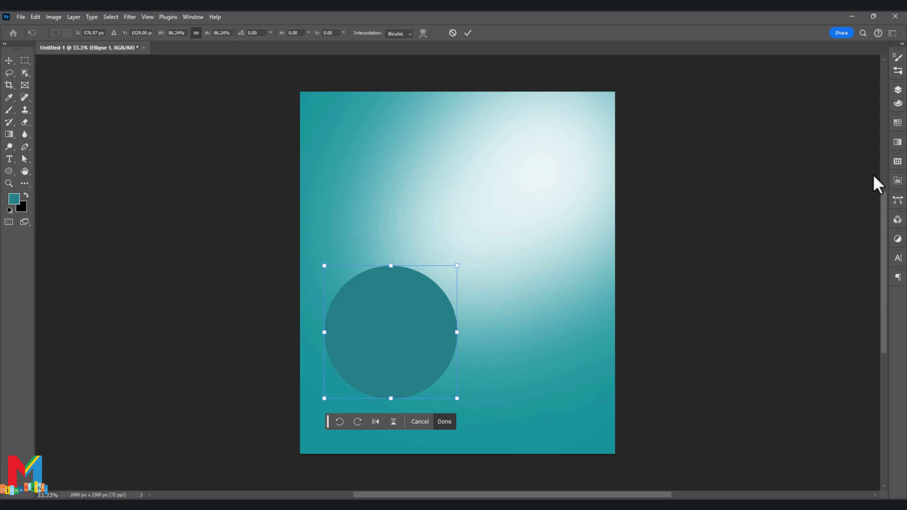
{"action": "left_click", "coordinate": [898, 104]}
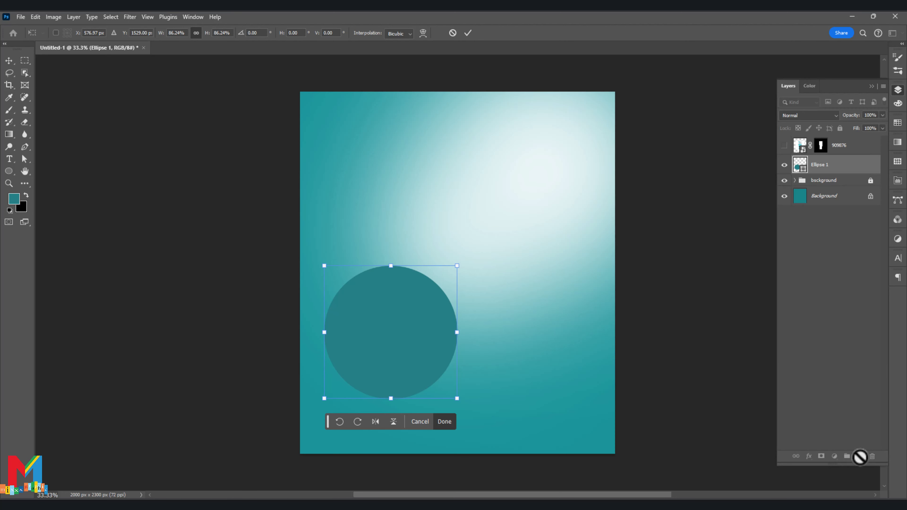
{"action": "left_click", "coordinate": [468, 33]}
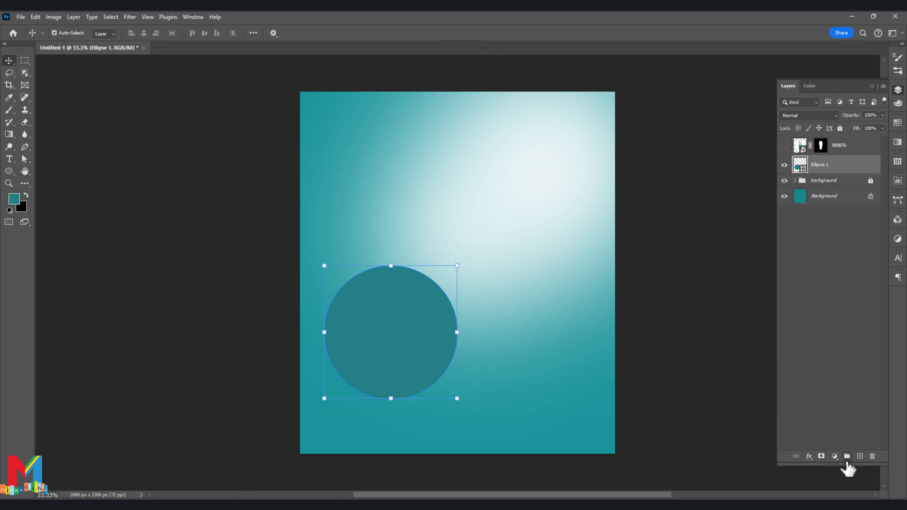
On a new layer, draw a closed curved white Pen shape about 1137 × 832 px over the circle's upper right part.
{"action": "left_click", "coordinate": [860, 456]}
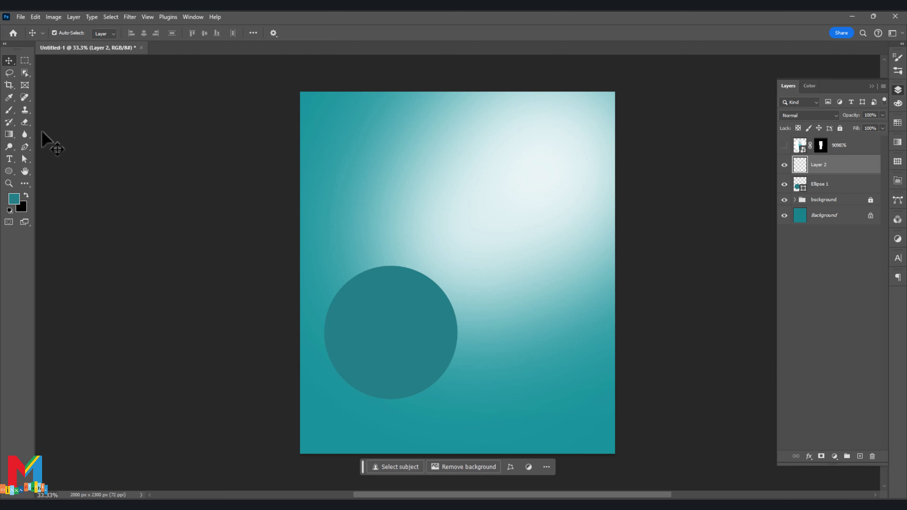
{"action": "left_click", "coordinate": [24, 146]}
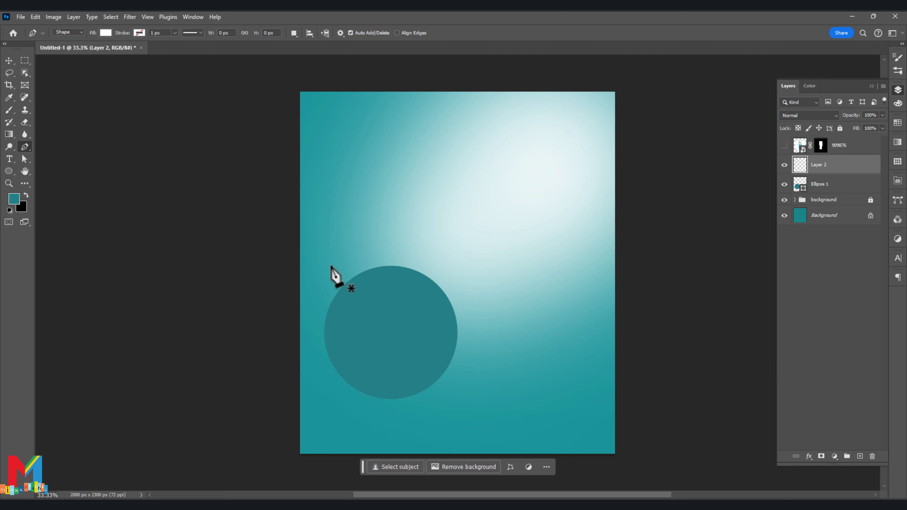
{"action": "left_click", "coordinate": [331, 265]}
{"action": "left_click_drag", "start_coordinate": [381, 304], "coordinate": [386, 312]}
{"action": "left_click_drag", "start_coordinate": [428, 341], "coordinate": [475, 337]}
{"action": "left_click_drag", "start_coordinate": [509, 300], "coordinate": [510, 291]}
{"action": "left_click_drag", "start_coordinate": [488, 244], "coordinate": [481, 239]}
{"action": "left_click_drag", "start_coordinate": [425, 212], "coordinate": [417, 212]}
{"action": "left_click_drag", "start_coordinate": [366, 223], "coordinate": [332, 252]}
{"action": "left_click", "coordinate": [331, 266]}
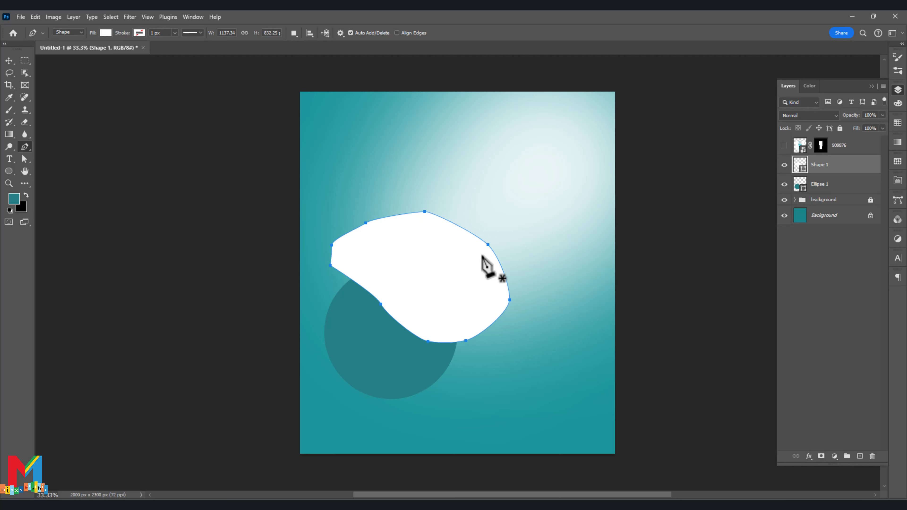
Clip the white Shape 1 layer to the circle with a clipping mask.
{"action": "right_click", "coordinate": [835, 167]}
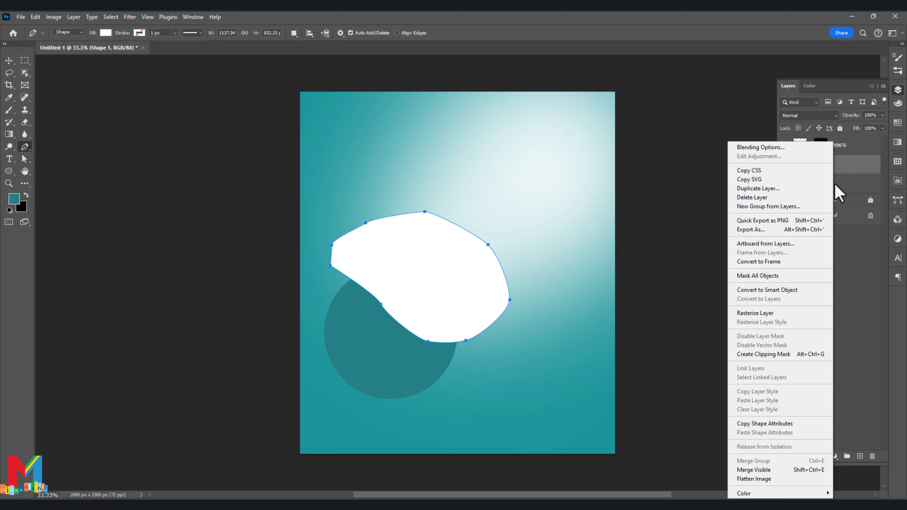
{"action": "left_click", "coordinate": [807, 355]}
{"action": "left_click", "coordinate": [10, 61]}
{"action": "left_click", "coordinate": [112, 138]}
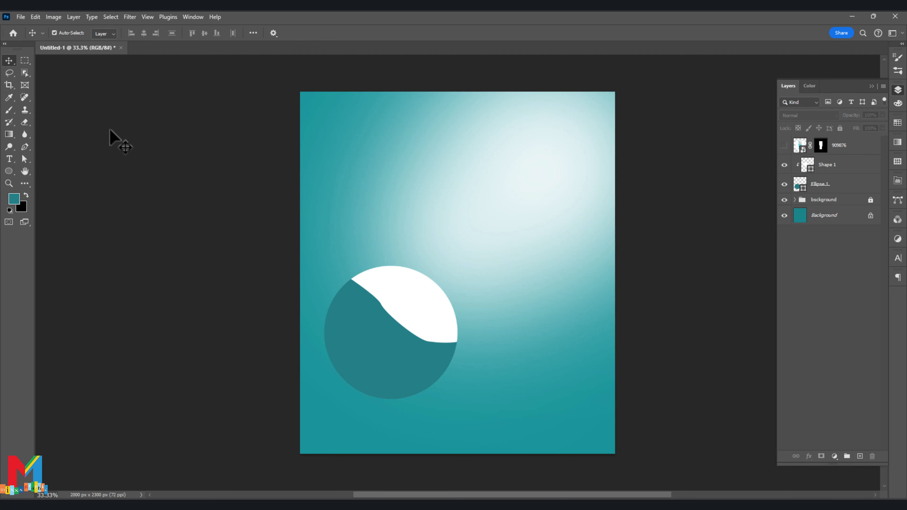
On a new layer above Shape 1, draw a curved Pen shape about 855 × 524 px along the circle's lower left edge.
{"action": "left_click", "coordinate": [846, 166]}
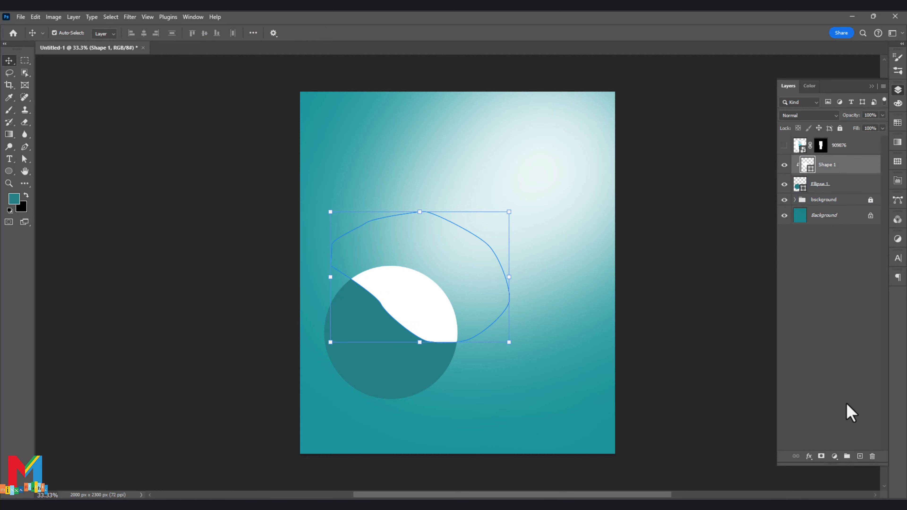
{"action": "left_click", "coordinate": [859, 457]}
{"action": "left_click", "coordinate": [24, 146]}
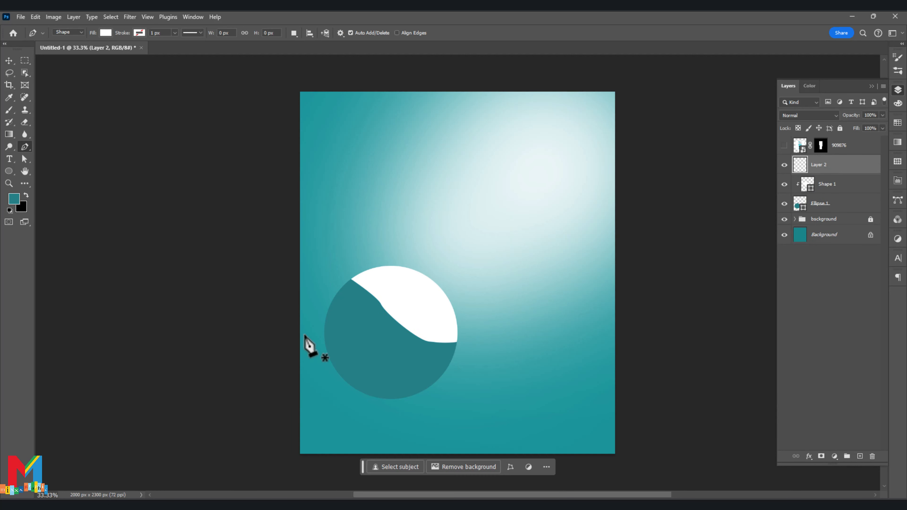
{"action": "left_click", "coordinate": [313, 327]}
{"action": "left_click_drag", "start_coordinate": [325, 336], "coordinate": [351, 361]}
{"action": "left_click_drag", "start_coordinate": [362, 378], "coordinate": [401, 381]}
{"action": "mouse_move", "coordinate": [413, 384]}
{"action": "left_mouse_down"}
{"action": "mouse_move", "coordinate": [422, 387]}
{"action": "mouse_move", "coordinate": [411, 410]}
{"action": "left_mouse_up"}
{"action": "left_click_drag", "start_coordinate": [394, 413], "coordinate": [331, 404]}
{"action": "left_click_drag", "start_coordinate": [321, 396], "coordinate": [305, 362]}
{"action": "left_click_drag", "start_coordinate": [305, 336], "coordinate": [307, 333]}
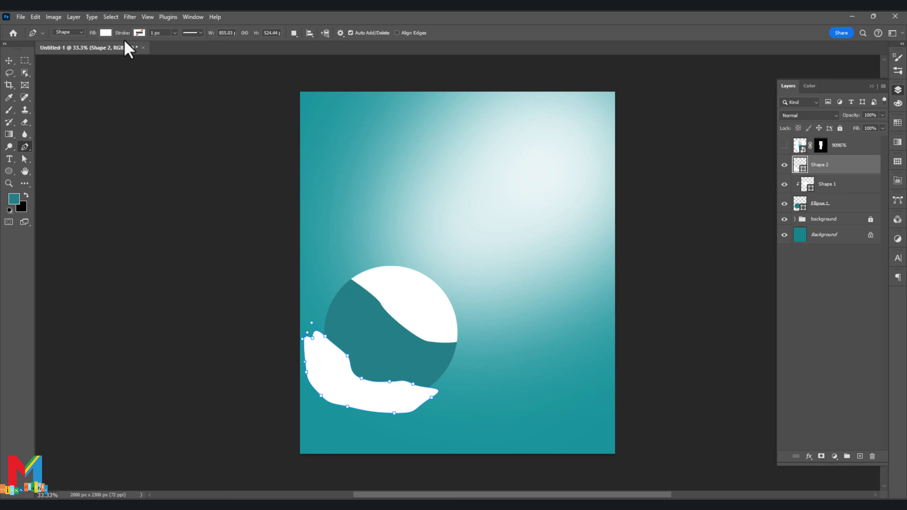
Fill the curved shape along the circle's lower left edge with black.
{"action": "left_click", "coordinate": [105, 33]}
{"action": "left_click", "coordinate": [55, 83]}
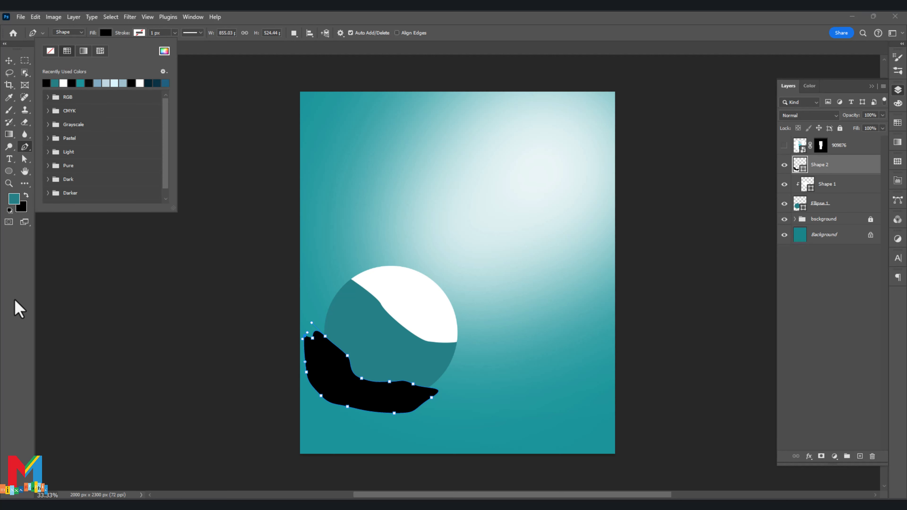
{"action": "left_click", "coordinate": [16, 308]}
Clip the black Shape 2 layer to the circle with a clipping mask.
{"action": "right_click", "coordinate": [851, 176]}
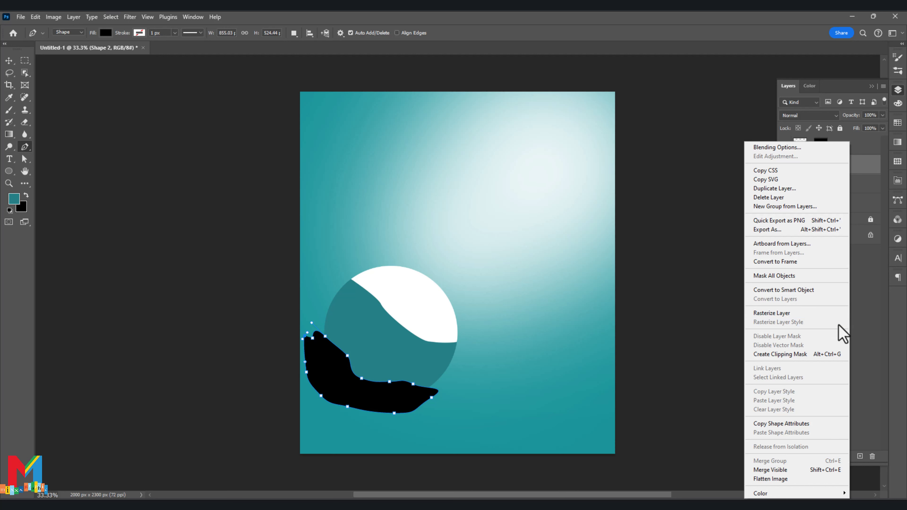
{"action": "left_click", "coordinate": [829, 354]}
{"action": "left_click", "coordinate": [827, 361]}
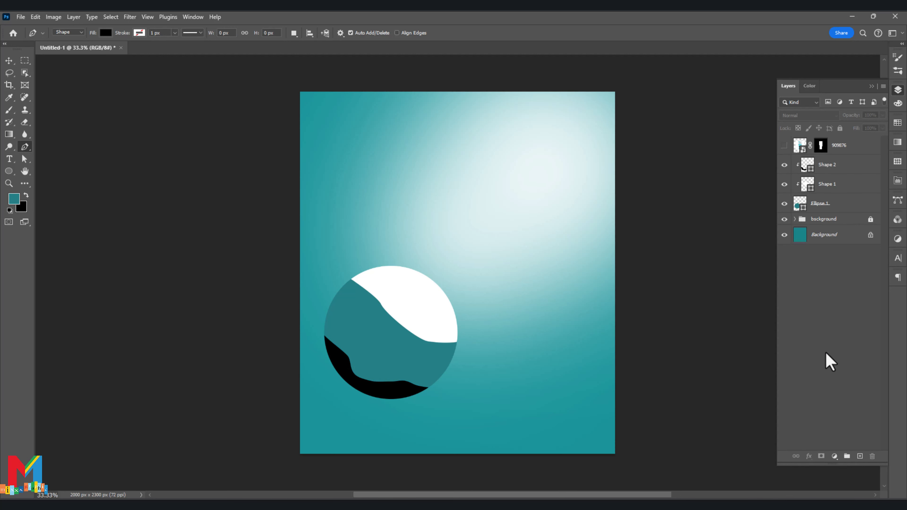
On a new layer above Shape 2, draw a white Pen shape about 240 × 203 px near the circle's centre and clip it to the circle.
{"action": "left_click", "coordinate": [860, 169]}
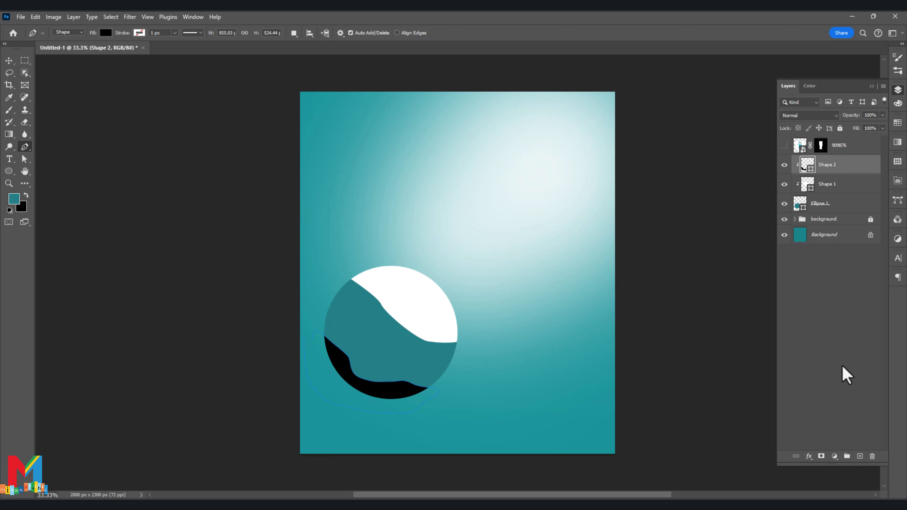
{"action": "left_click", "coordinate": [859, 456]}
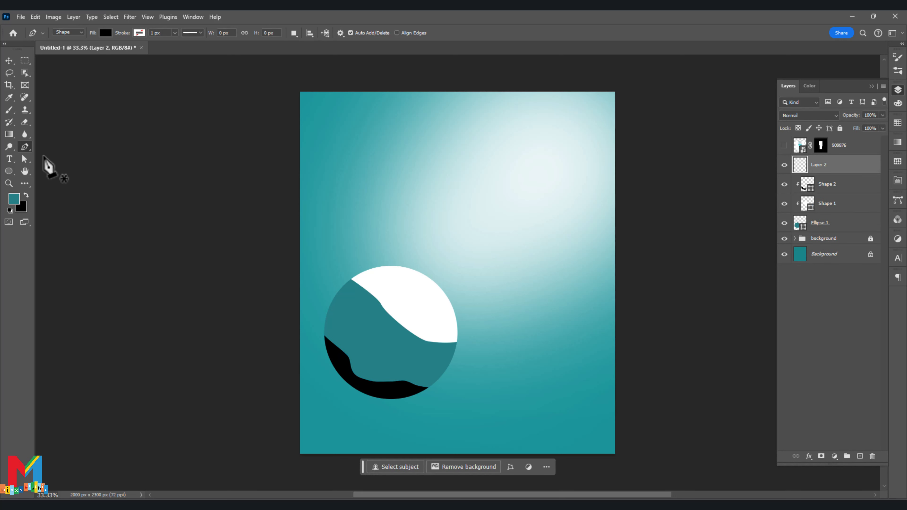
{"action": "left_click", "coordinate": [10, 210]}
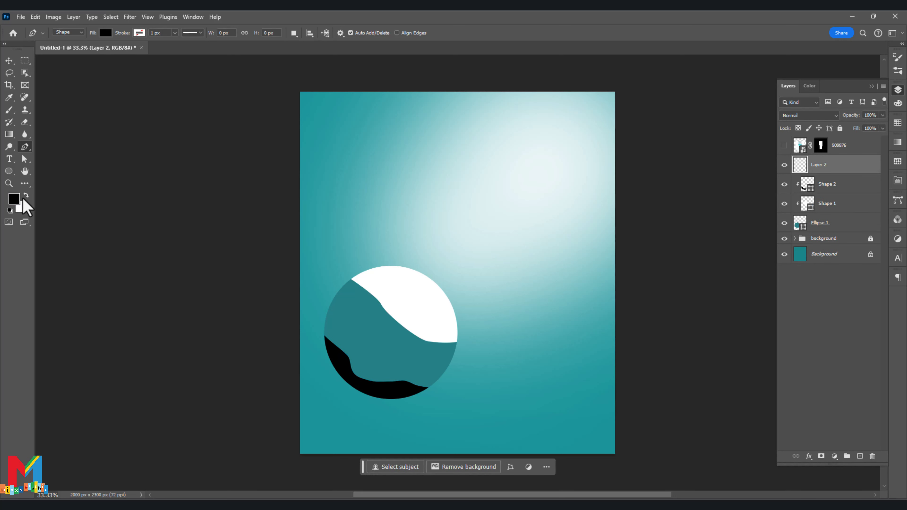
{"action": "key", "text": "x"}
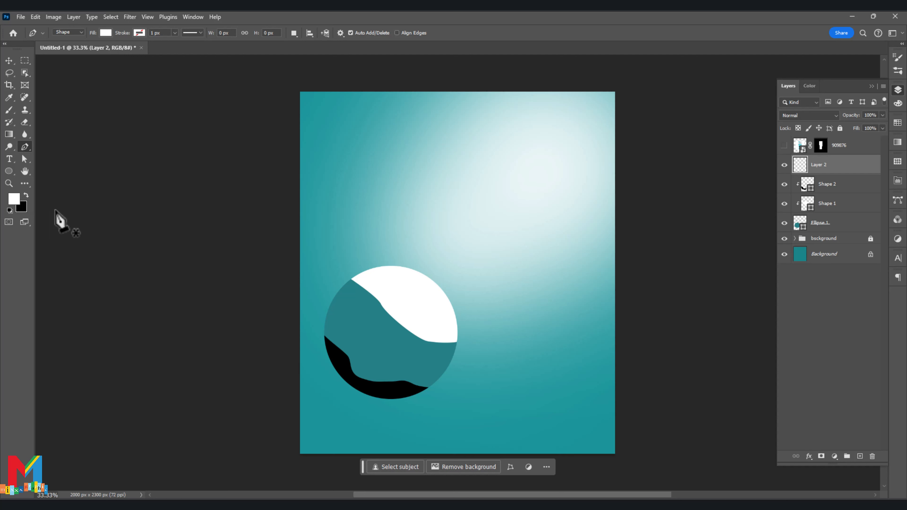
{"action": "left_click", "coordinate": [373, 329]}
{"action": "left_click", "coordinate": [392, 344]}
{"action": "left_click", "coordinate": [385, 361]}
{"action": "mouse_move", "coordinate": [396, 352]}
{"action": "left_mouse_down"}
{"action": "mouse_move", "coordinate": [395, 360]}
{"action": "mouse_move", "coordinate": [364, 349]}
{"action": "left_mouse_up"}
{"action": "left_click", "coordinate": [360, 339]}
{"action": "left_click", "coordinate": [367, 335]}
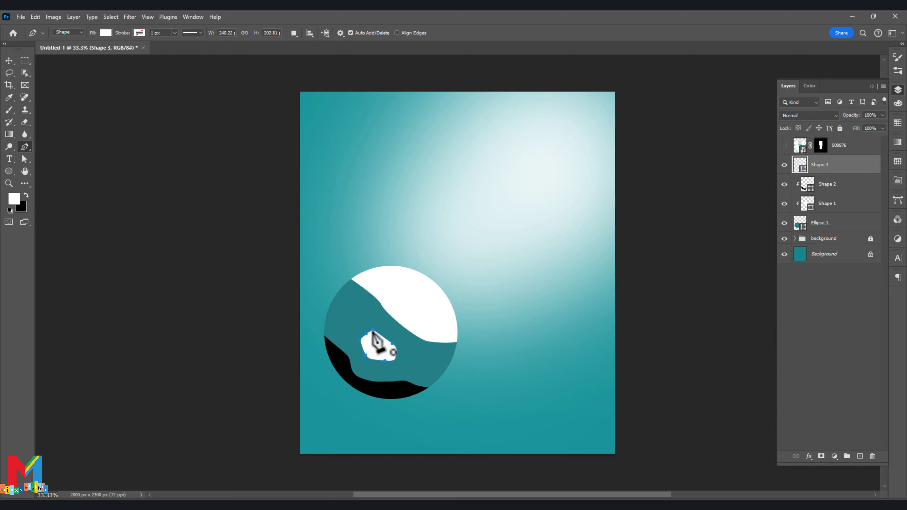
{"action": "right_click", "coordinate": [831, 165]}
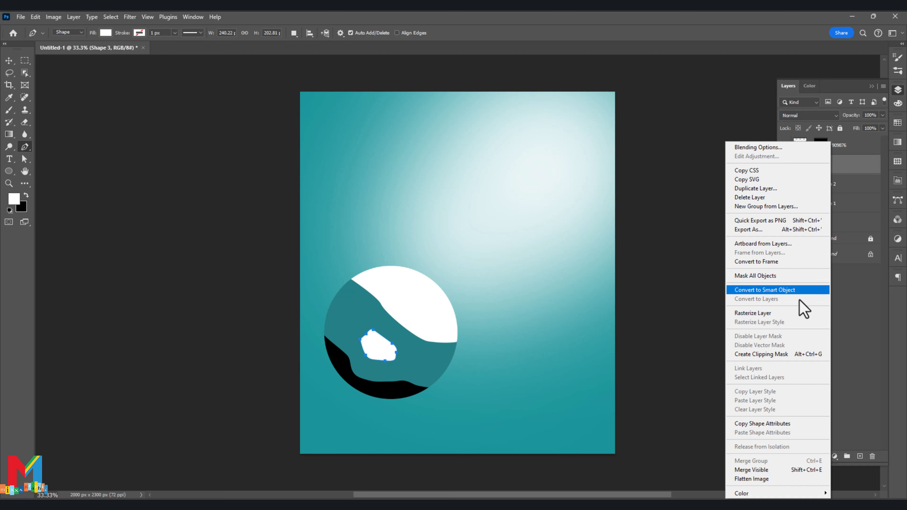
{"action": "left_click", "coordinate": [789, 353]}
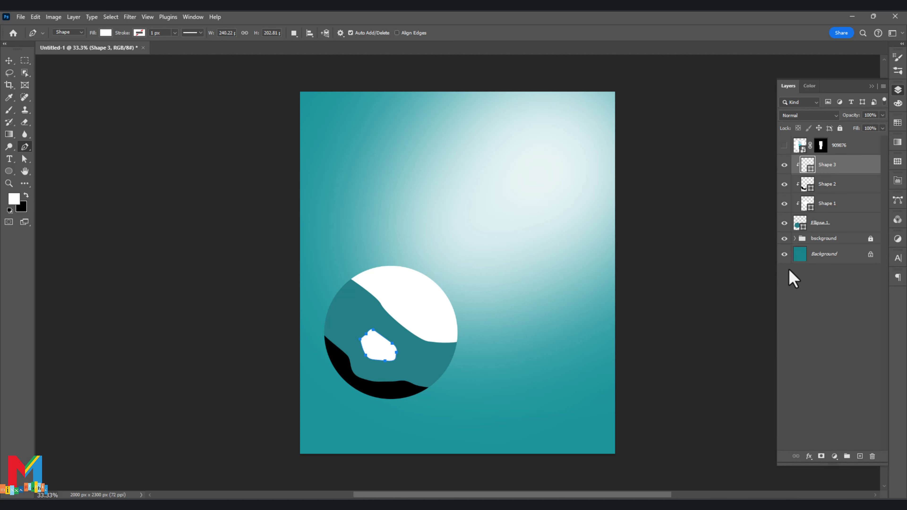
Recolour Shape 1 to a very pale, bright cyan based on a colour sampled from the background glow.
{"action": "double_click", "coordinate": [808, 204]}
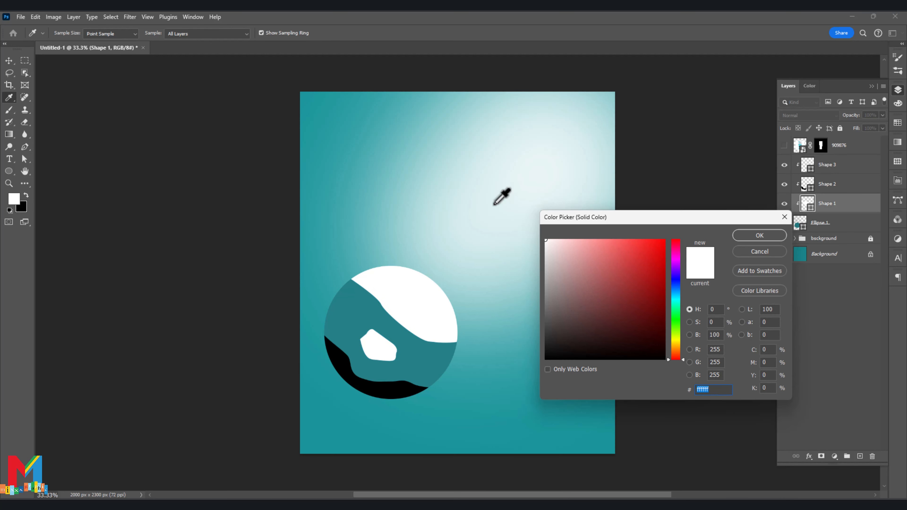
{"action": "left_click", "coordinate": [494, 204]}
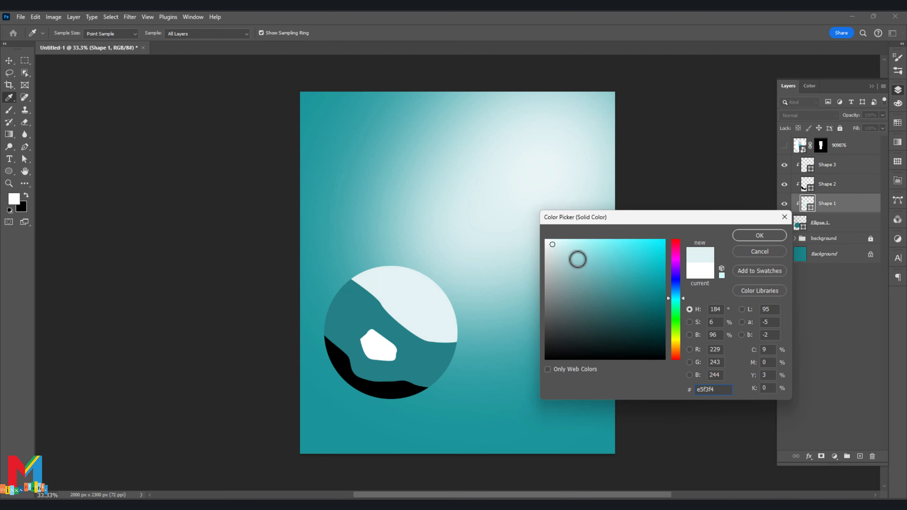
{"action": "left_click_drag", "start_coordinate": [577, 259], "coordinate": [554, 232]}
{"action": "left_click", "coordinate": [750, 235]}
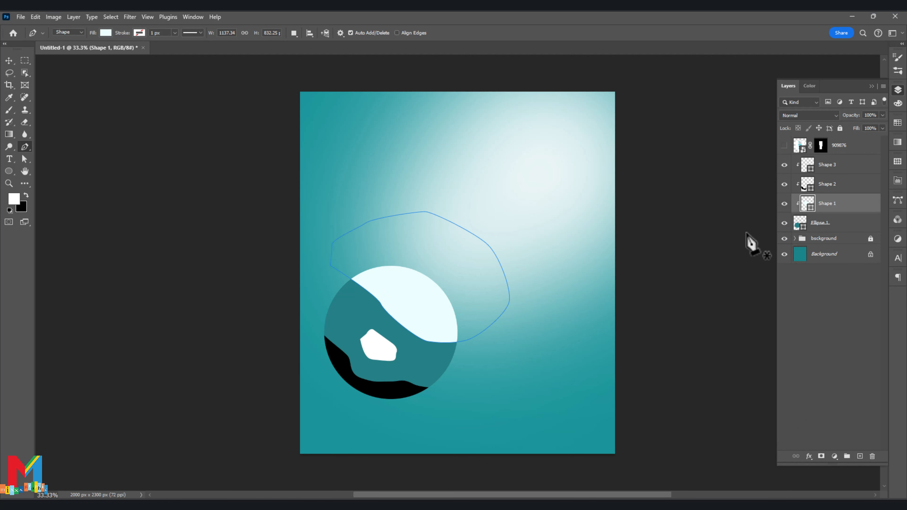
Convert Shape 1 to a smart object and apply a Gaussian Blur with a radius of 176.2 pixels.
{"action": "left_click", "coordinate": [130, 17]}
{"action": "mouse_move", "coordinate": [168, 144]}
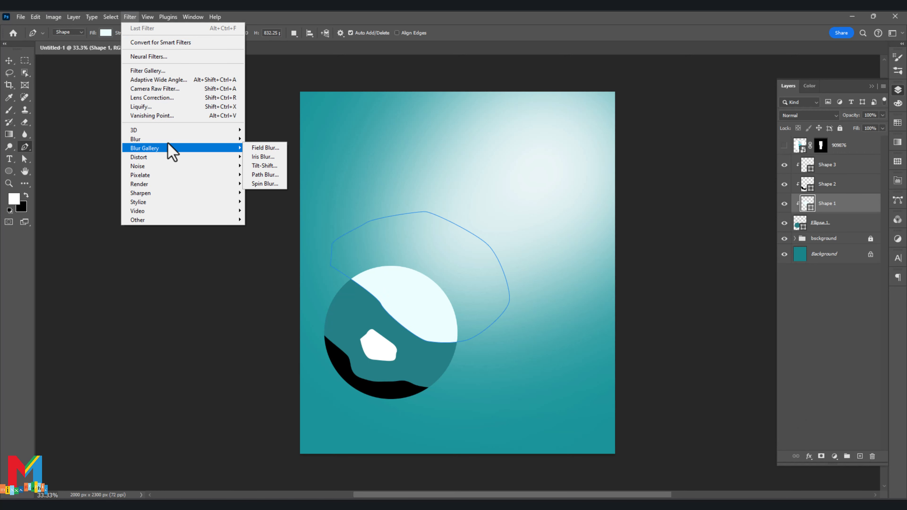
{"action": "mouse_move", "coordinate": [200, 139]}
{"action": "left_click", "coordinate": [282, 175]}
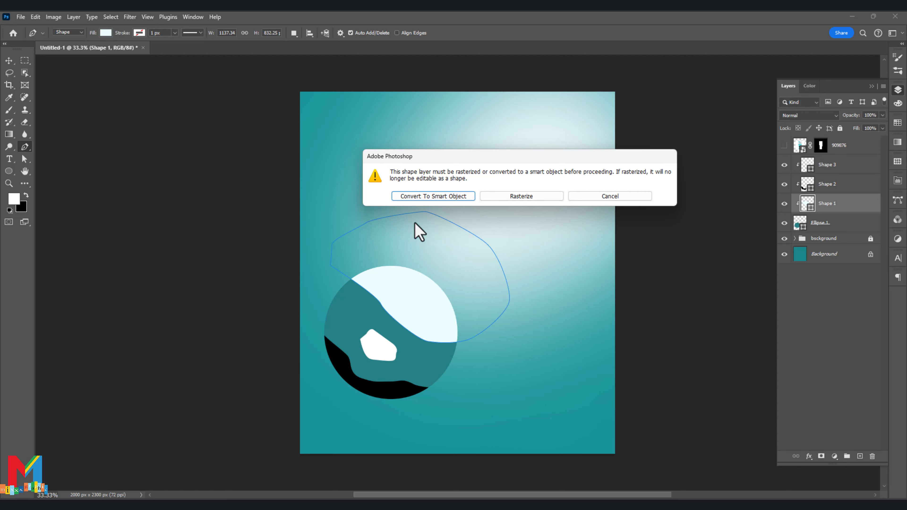
{"action": "left_click", "coordinate": [430, 196]}
{"action": "left_click_drag", "start_coordinate": [601, 234], "coordinate": [615, 229]}
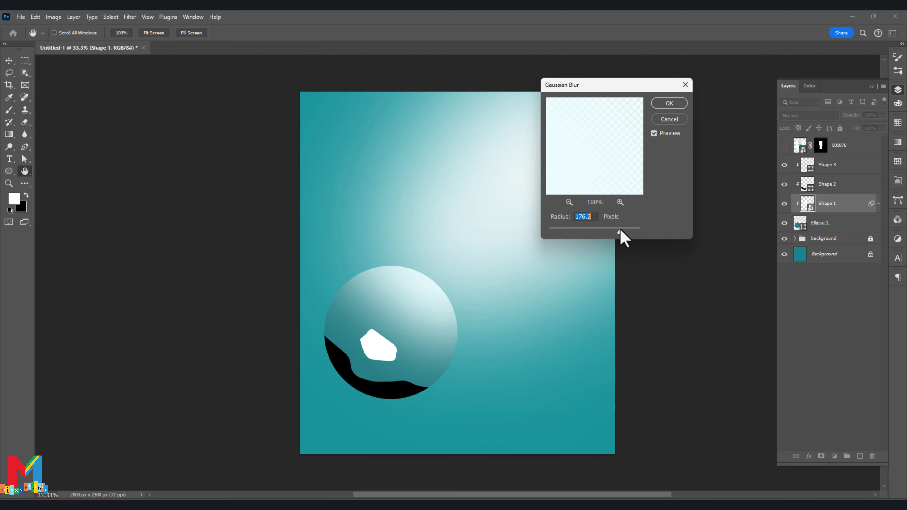
{"action": "left_click", "coordinate": [669, 104]}
Convert the black Shape 2 to a smart object and apply a Gaussian Blur with a radius of 141.7 pixels.
{"action": "left_click", "coordinate": [809, 191]}
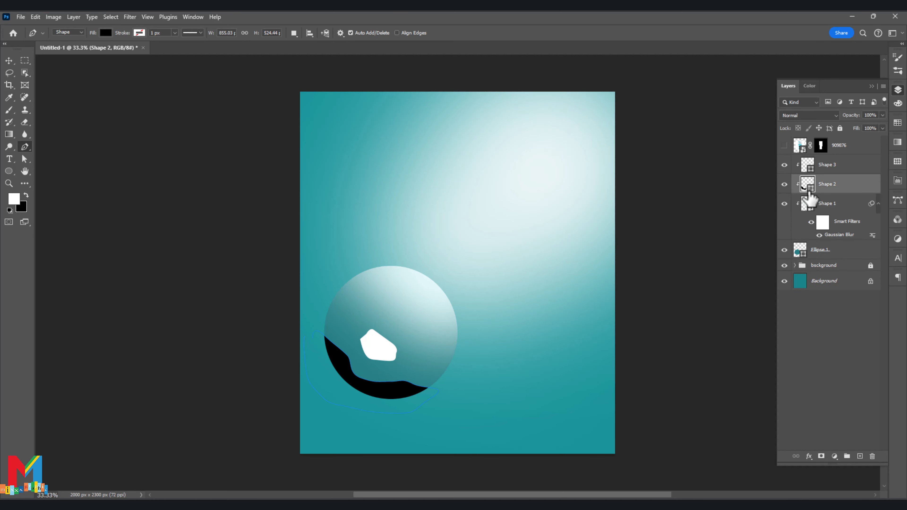
{"action": "left_click", "coordinate": [130, 17]}
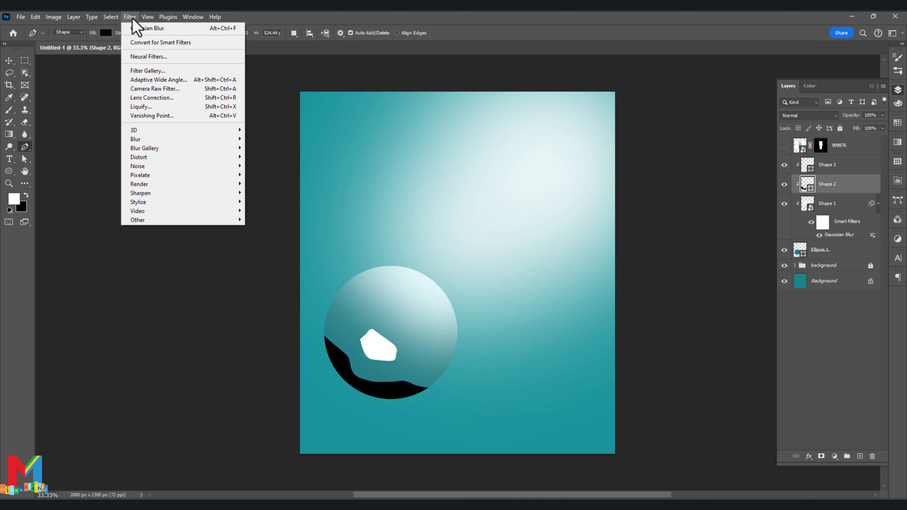
{"action": "mouse_move", "coordinate": [175, 139]}
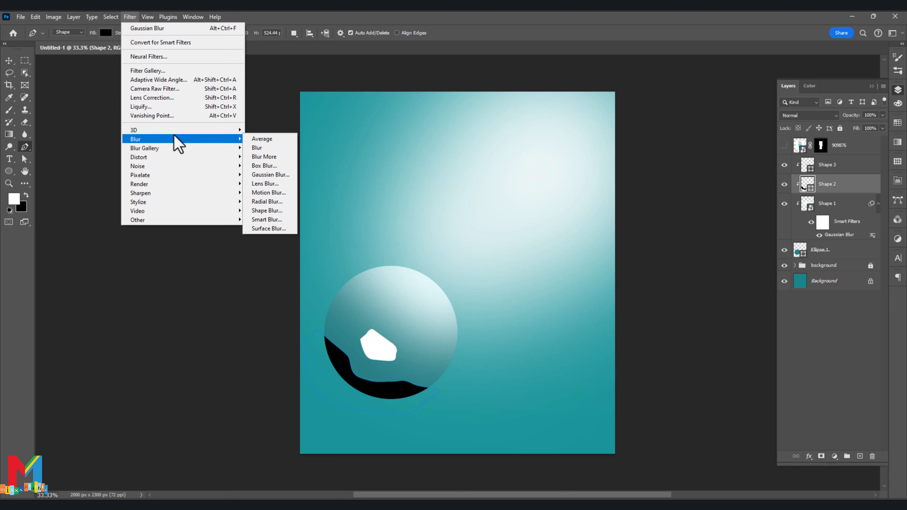
{"action": "left_click", "coordinate": [289, 175]}
{"action": "left_click", "coordinate": [428, 196]}
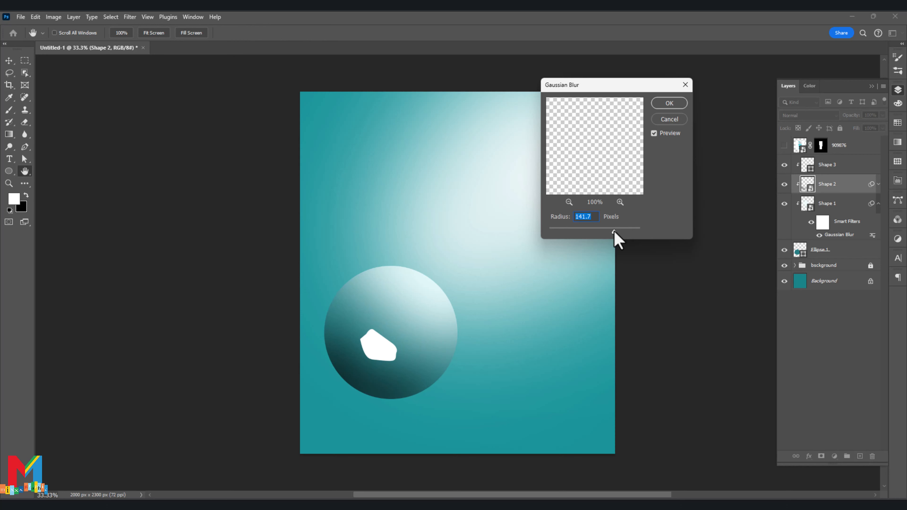
{"action": "left_click", "coordinate": [669, 104]}
Nudge the white Shape 3 slightly up and right, then blur it as a smart object with a 141.7-pixel Gaussian Blur.
{"action": "left_click", "coordinate": [815, 166]}
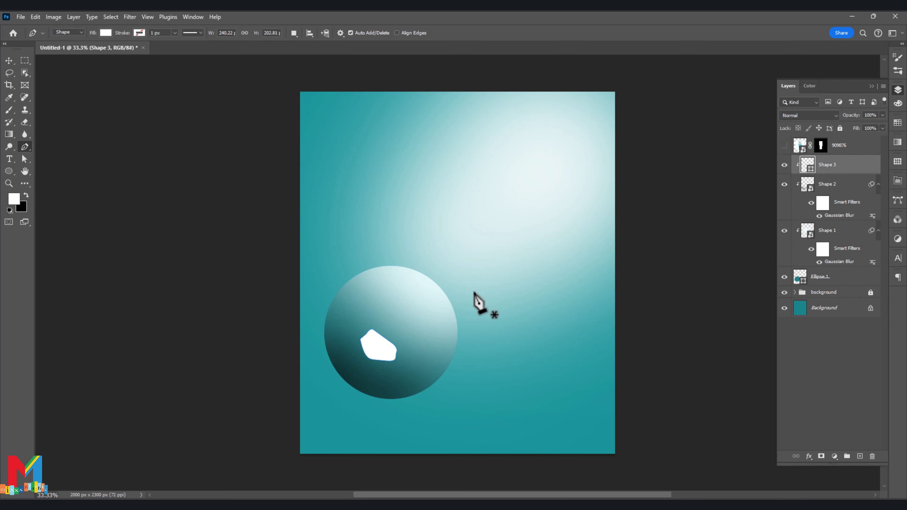
{"action": "left_click", "coordinate": [10, 63]}
{"action": "left_click_drag", "start_coordinate": [380, 342], "coordinate": [385, 339]}
{"action": "left_click", "coordinate": [129, 17]}
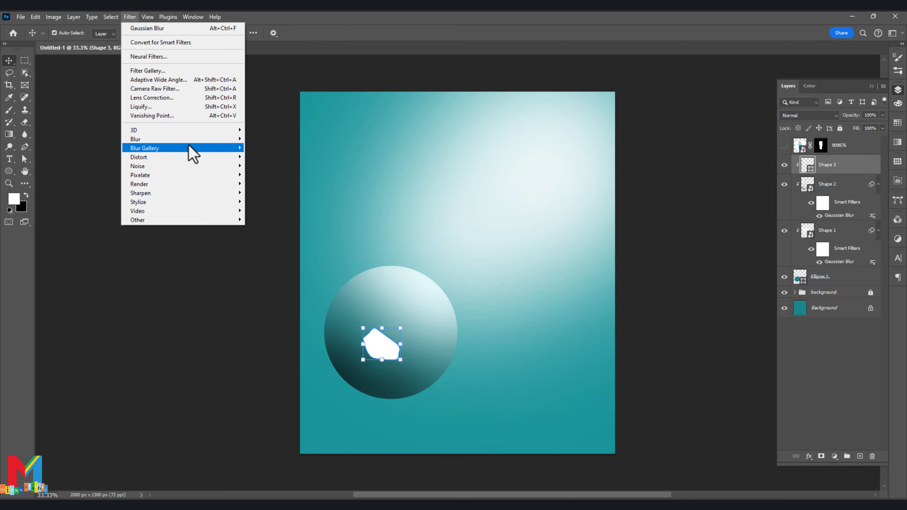
{"action": "mouse_move", "coordinate": [186, 151]}
{"action": "left_click", "coordinate": [282, 175]}
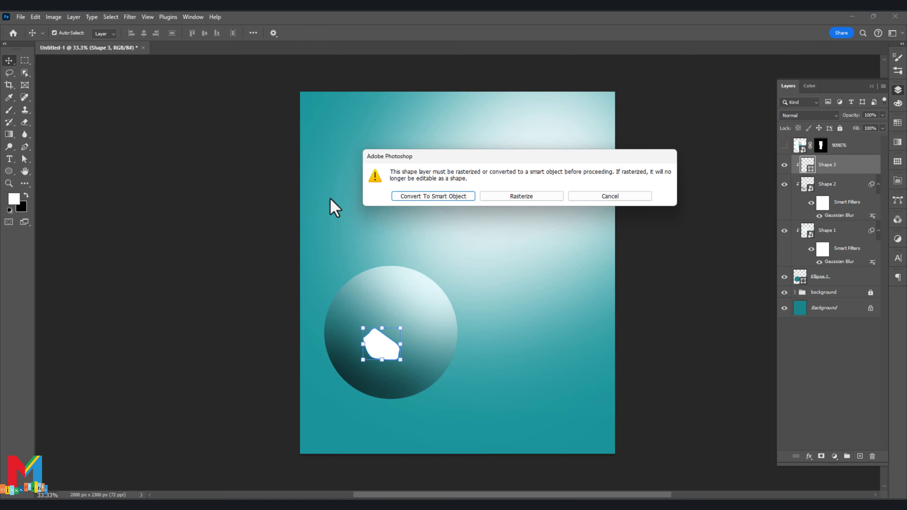
{"action": "left_click", "coordinate": [463, 199]}
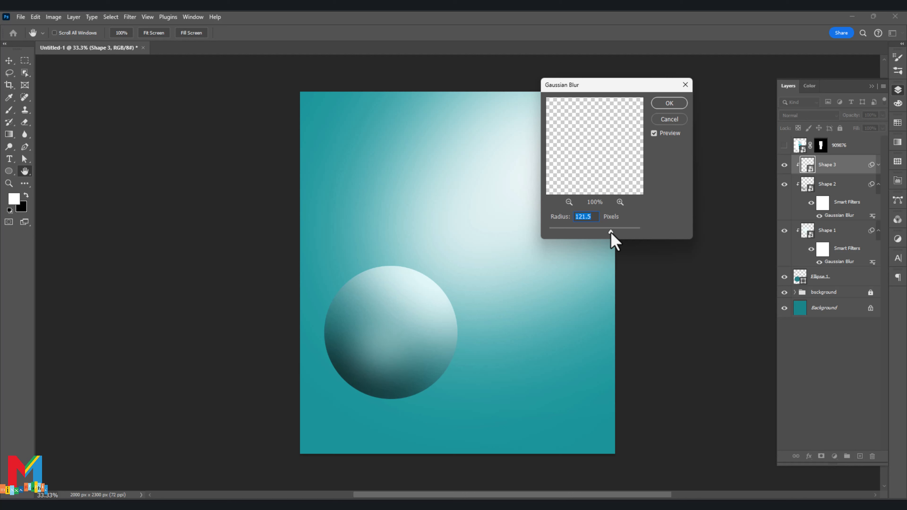
{"action": "left_click_drag", "start_coordinate": [610, 231], "coordinate": [614, 232]}
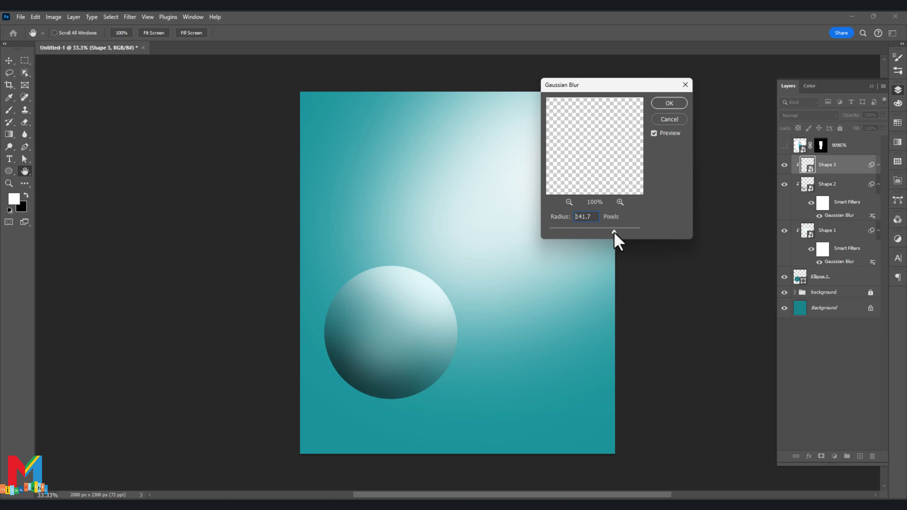
{"action": "left_click", "coordinate": [669, 103]}
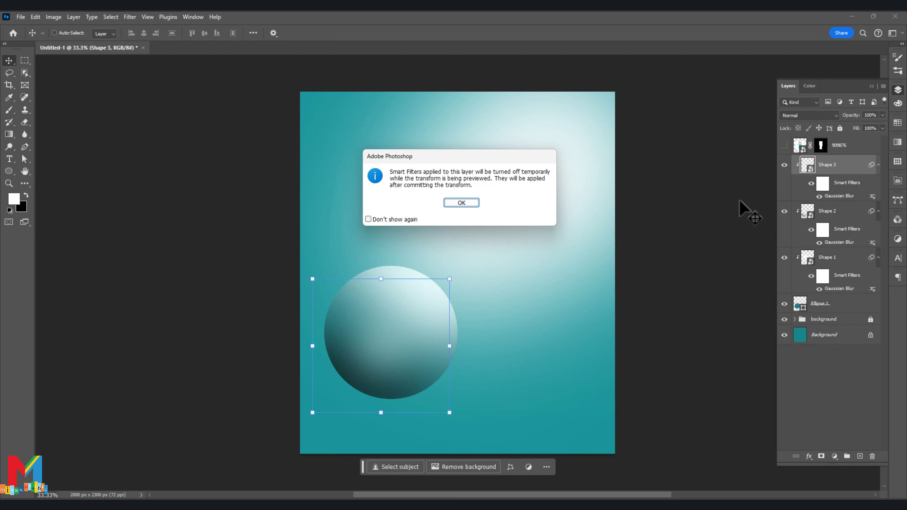
Move the blurred Shape 3 highlight about 24 px right and 74 px up with Free Transform.
{"action": "left_click", "coordinate": [461, 202]}
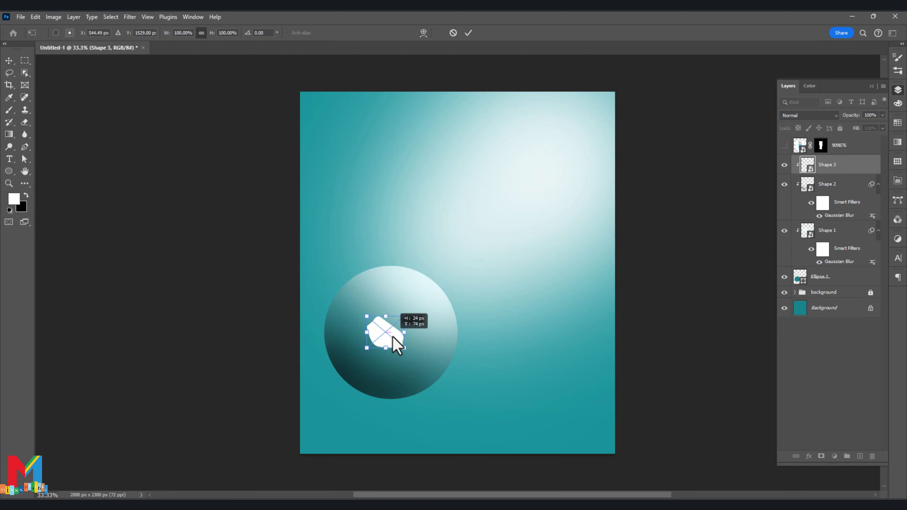
{"action": "left_click", "coordinate": [467, 33]}
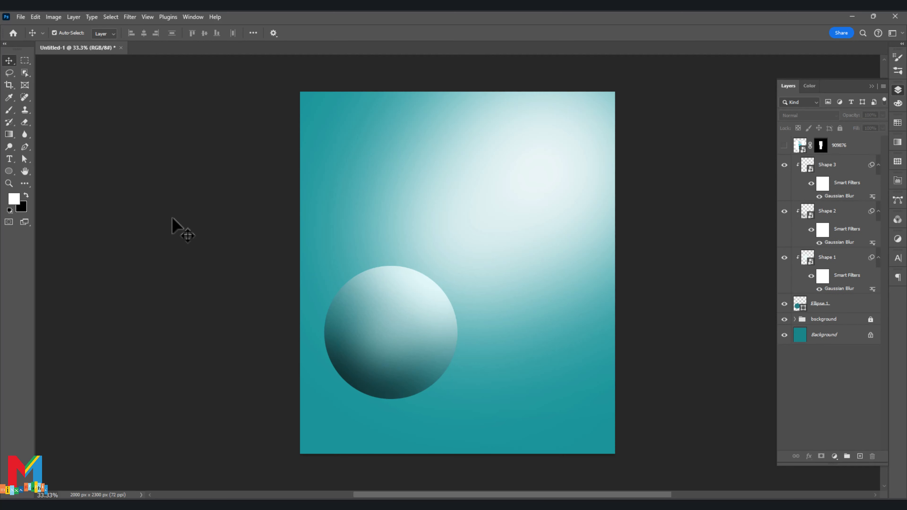
Group the layers from Shape 3 down to Ellipse 1 and rename the group 1.
{"action": "left_click", "coordinate": [835, 167]}
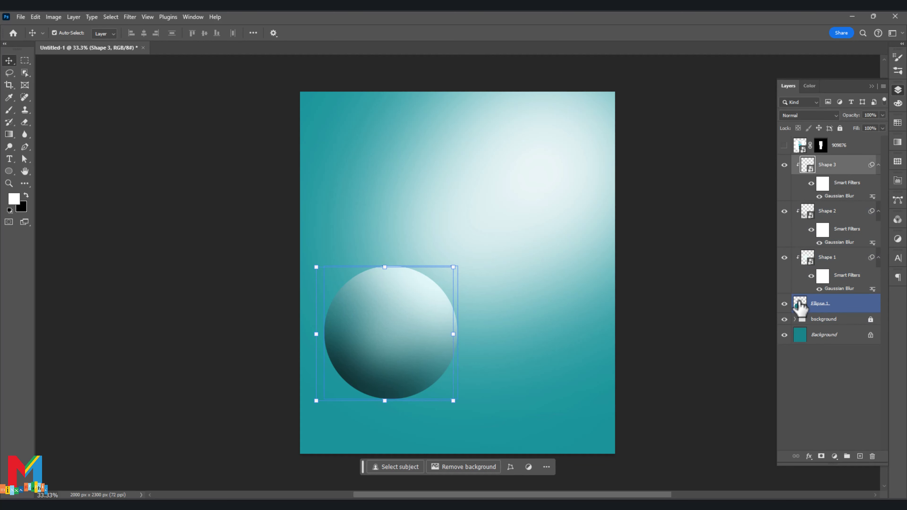
{"action": "left_click", "coordinate": [839, 305], "text": "shift"}
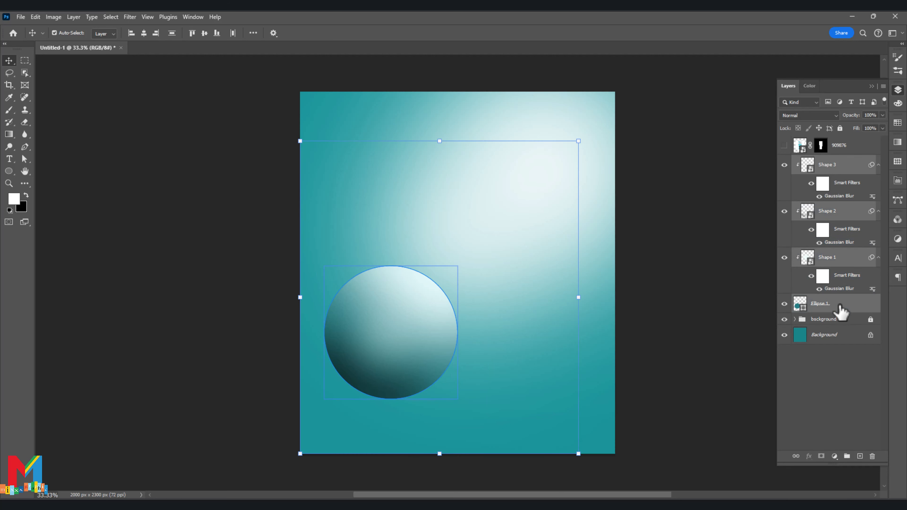
{"action": "left_click_drag", "start_coordinate": [841, 311], "coordinate": [846, 457]}
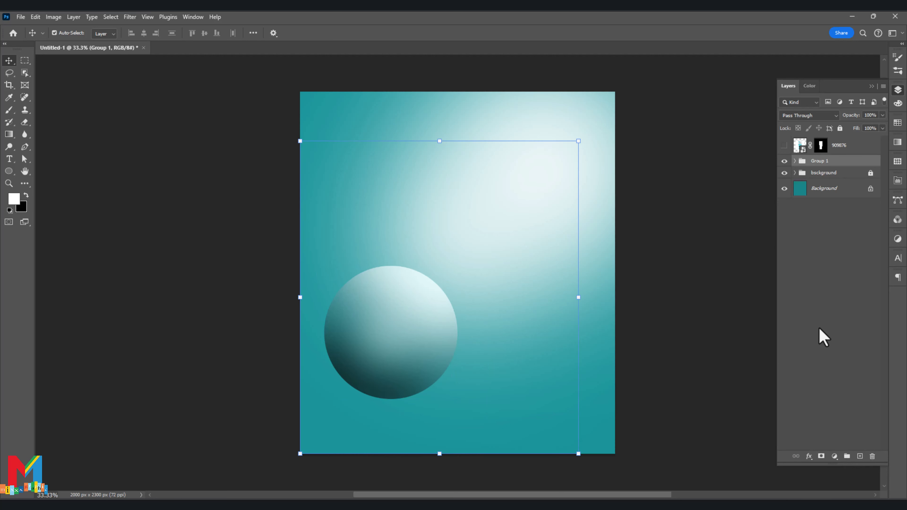
{"action": "double_click", "coordinate": [826, 162]}
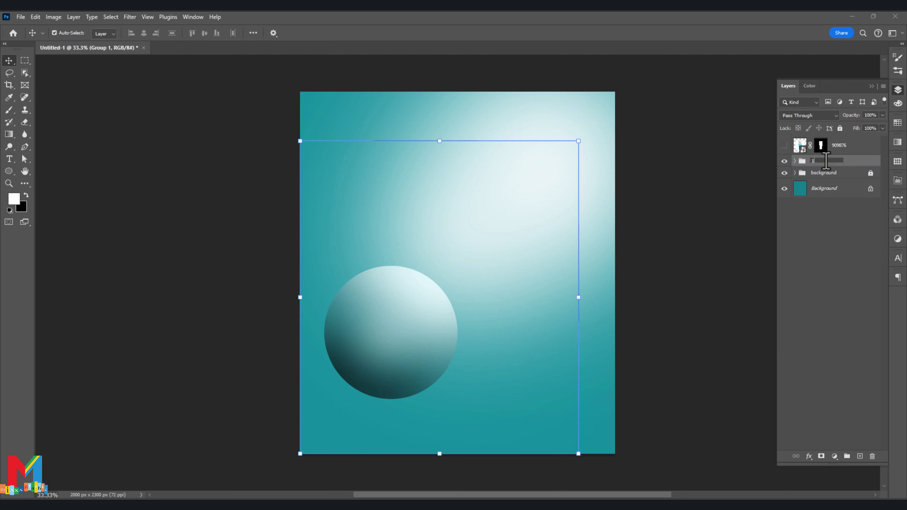
{"action": "left_click", "coordinate": [828, 247]}
Duplicate group 1 and scale the copy to about 68.75%, placing its sphere over the lower left edge of the original sphere.
{"action": "left_click", "coordinate": [824, 163]}
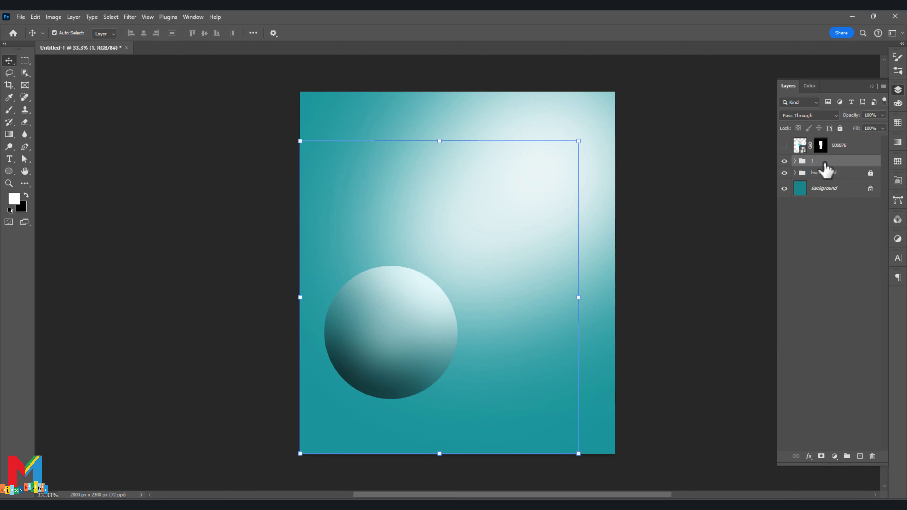
{"action": "key", "text": "ctrl+j"}
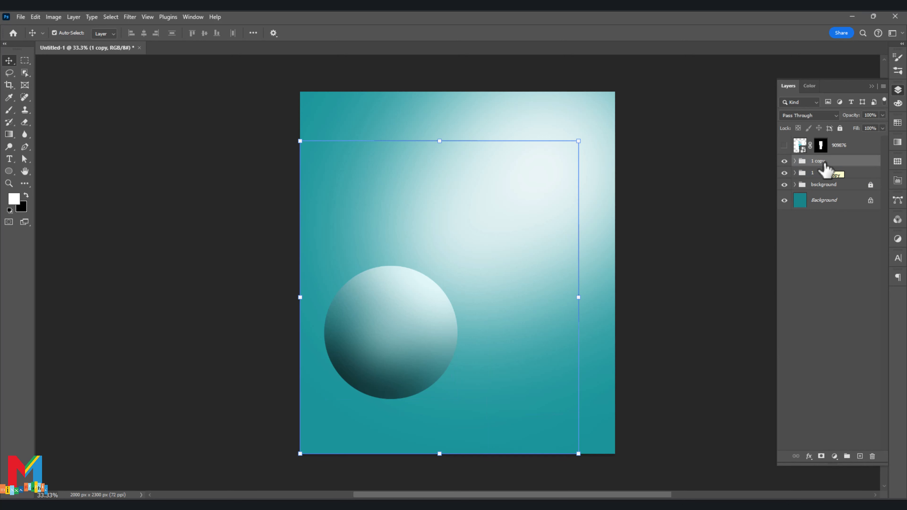
{"action": "key", "text": "ctrl+t"}
{"action": "left_click", "coordinate": [480, 201]}
{"action": "left_click_drag", "start_coordinate": [578, 141], "coordinate": [491, 239]}
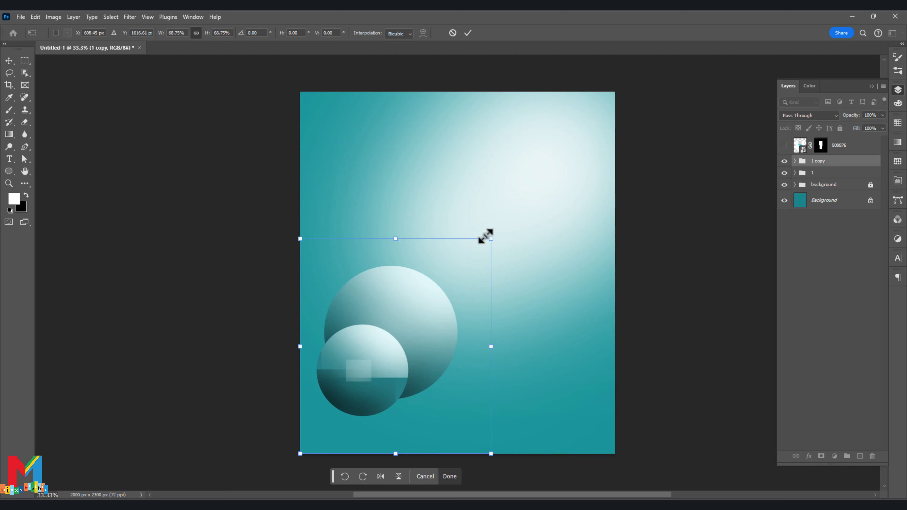
{"action": "left_click_drag", "start_coordinate": [395, 351], "coordinate": [376, 377]}
{"action": "left_click", "coordinate": [468, 32]}
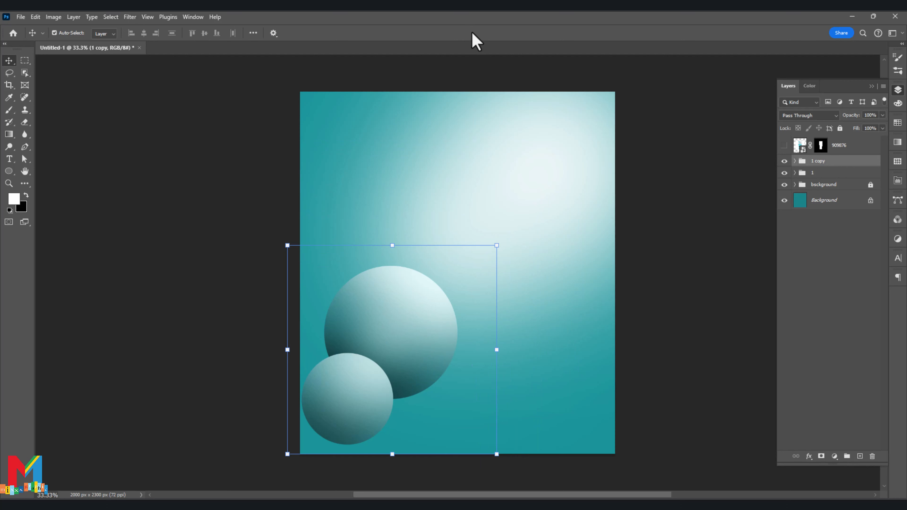
Duplicate the 1 copy group, enlarge the copy and place its sphere partly cut off by the canvas's upper edge.
{"action": "key", "text": "ctrl+j"}
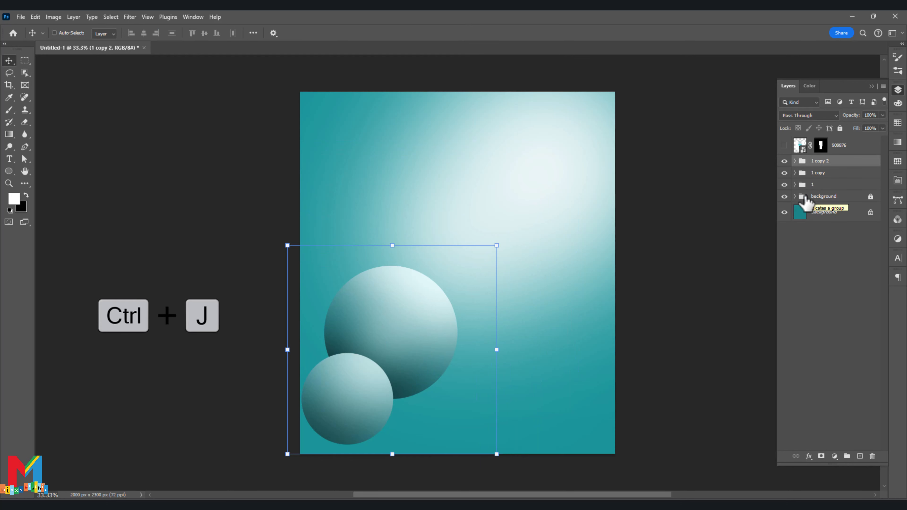
{"action": "key", "text": "ctrl+t"}
{"action": "left_click", "coordinate": [477, 203]}
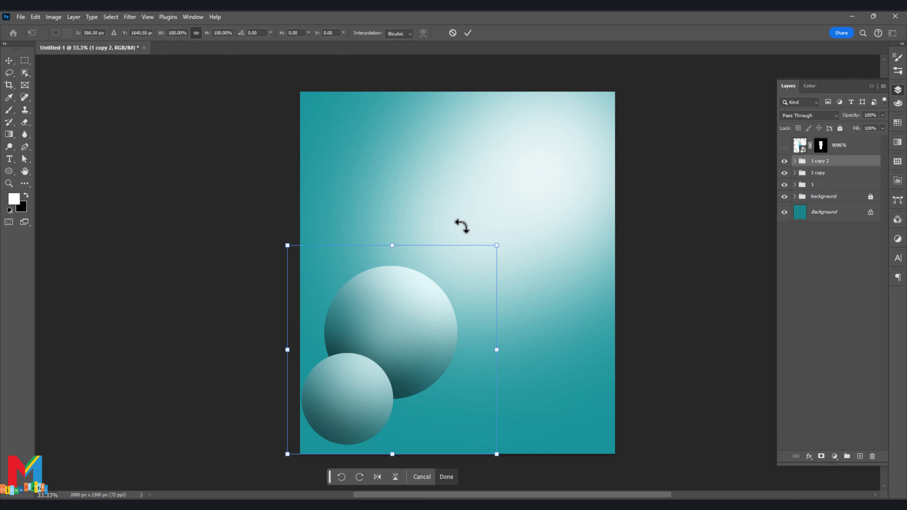
{"action": "left_click_drag", "start_coordinate": [464, 250], "coordinate": [505, 138]}
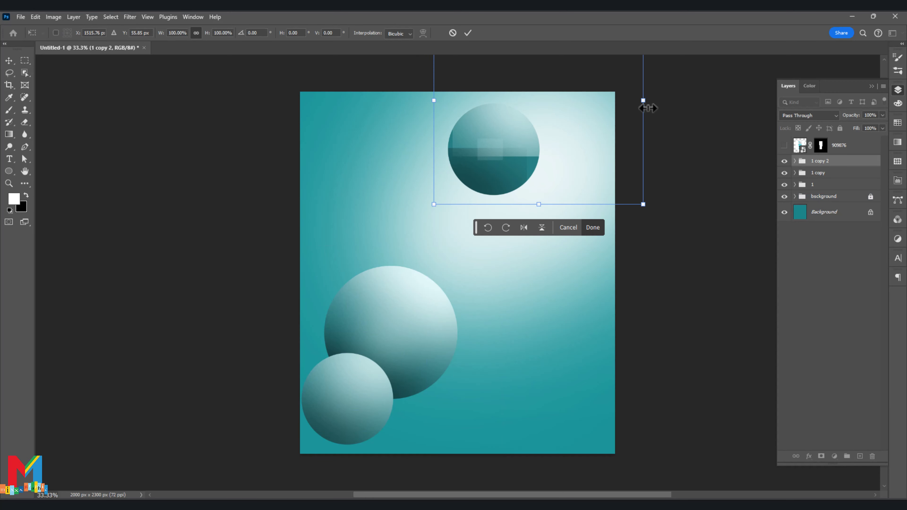
{"action": "left_click_drag", "start_coordinate": [645, 101], "coordinate": [818, 101]}
{"action": "left_click_drag", "start_coordinate": [434, 100], "coordinate": [368, 100]}
{"action": "left_click_drag", "start_coordinate": [493, 190], "coordinate": [484, 81]}
{"action": "left_click", "coordinate": [468, 33]}
{"action": "scroll", "coordinate": [205, 211], "scroll_direction": "down", "scroll_amount": 1}
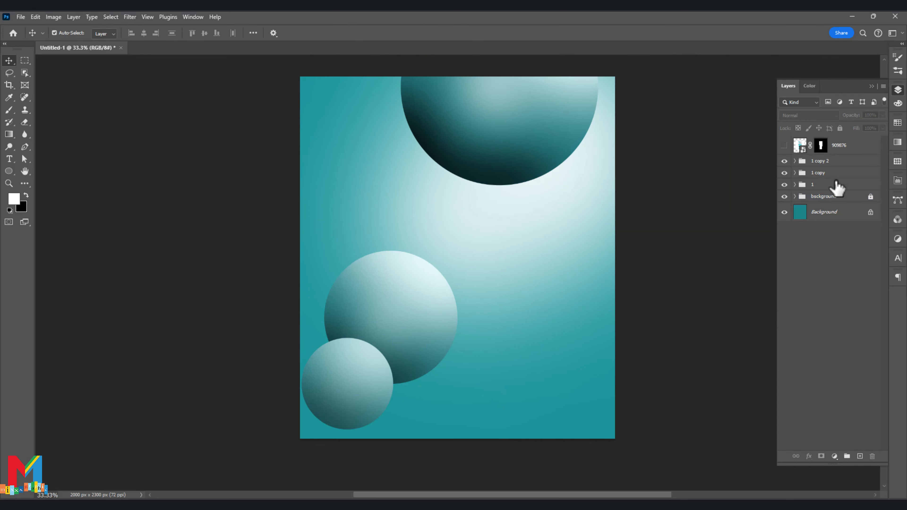
Duplicate group 1, scale the copy to about 131.53% and place its sphere partly off the canvas's lower right corner.
{"action": "left_click", "coordinate": [832, 184]}
{"action": "key", "text": "ctrl+j"}
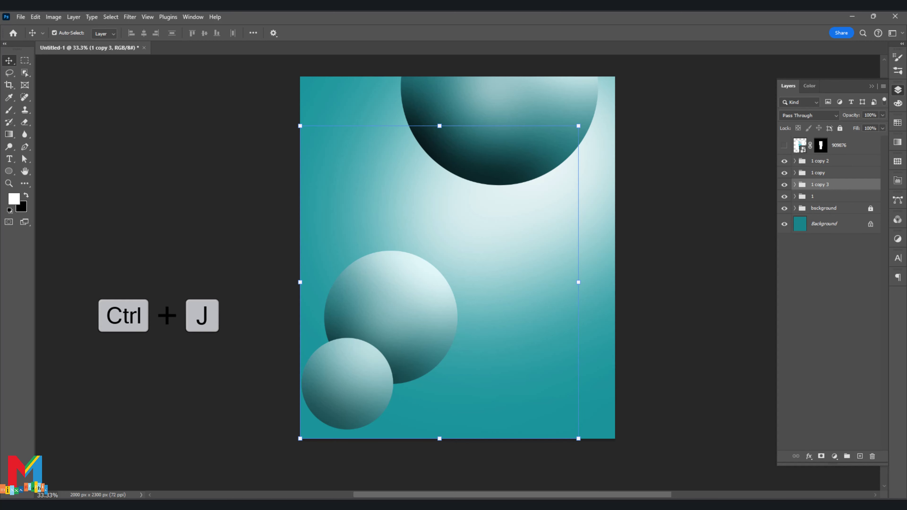
{"action": "key", "text": "ctrl+t"}
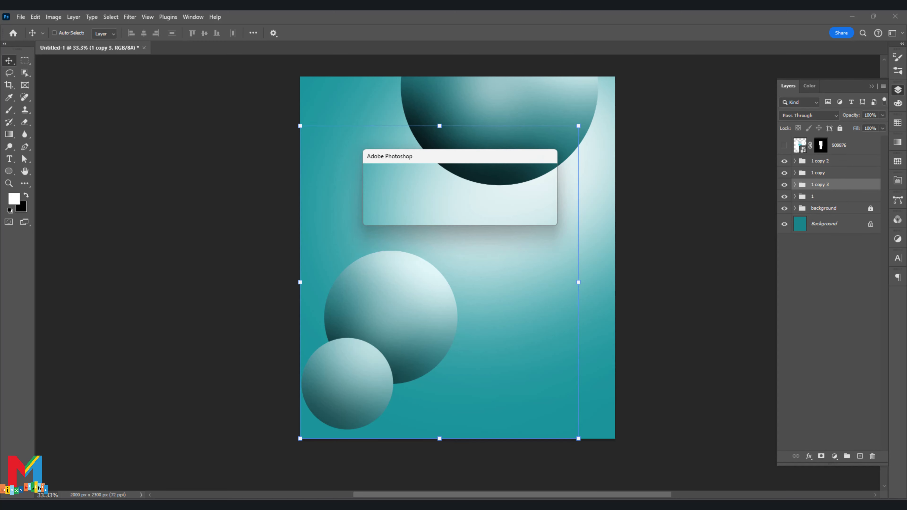
{"action": "left_click", "coordinate": [463, 203]}
{"action": "left_click_drag", "start_coordinate": [425, 321], "coordinate": [594, 388]}
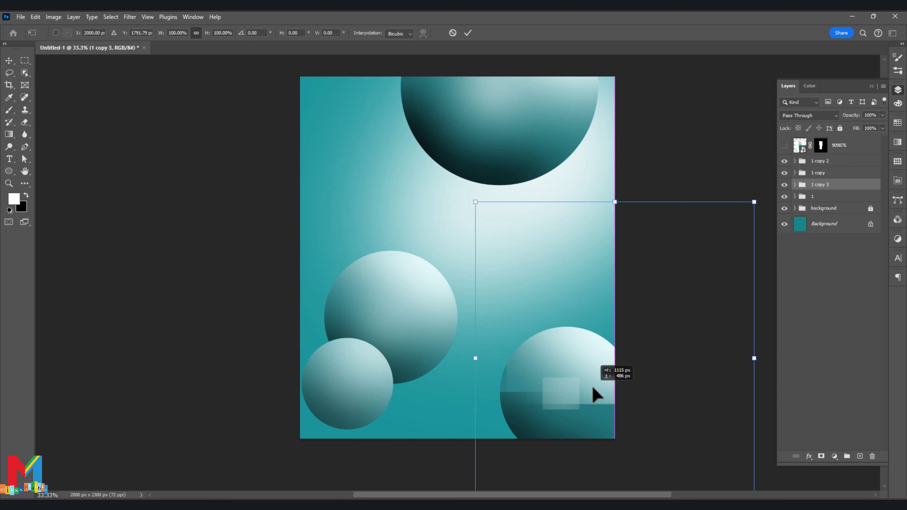
{"action": "left_click_drag", "start_coordinate": [615, 202], "coordinate": [615, 104]}
{"action": "left_click_drag", "start_coordinate": [546, 362], "coordinate": [585, 409]}
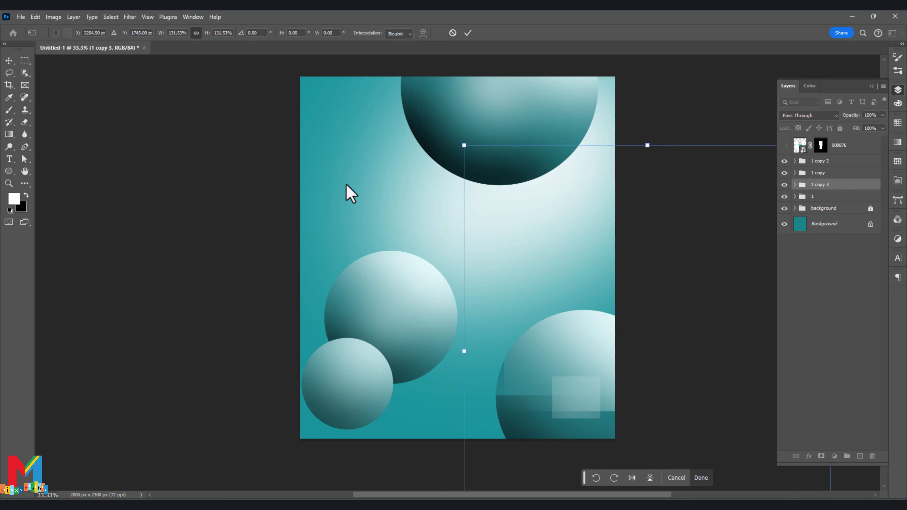
{"action": "left_click", "coordinate": [468, 34]}
{"action": "left_click", "coordinate": [451, 73]}
Duplicate the 1 copy 2 group and move the copy about 1342 px left and 557 px down, onto the canvas's left edge.
{"action": "left_click", "coordinate": [804, 164]}
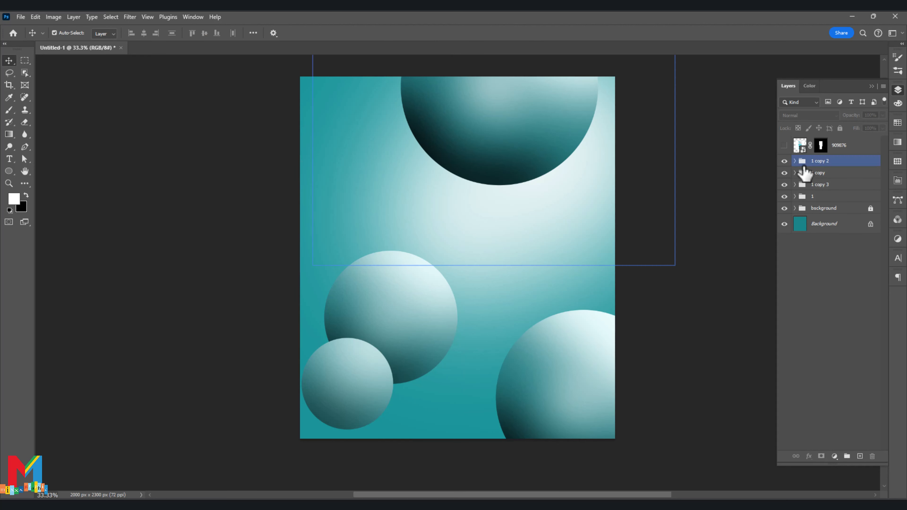
{"action": "left_click_drag", "start_coordinate": [810, 168], "coordinate": [813, 191]}
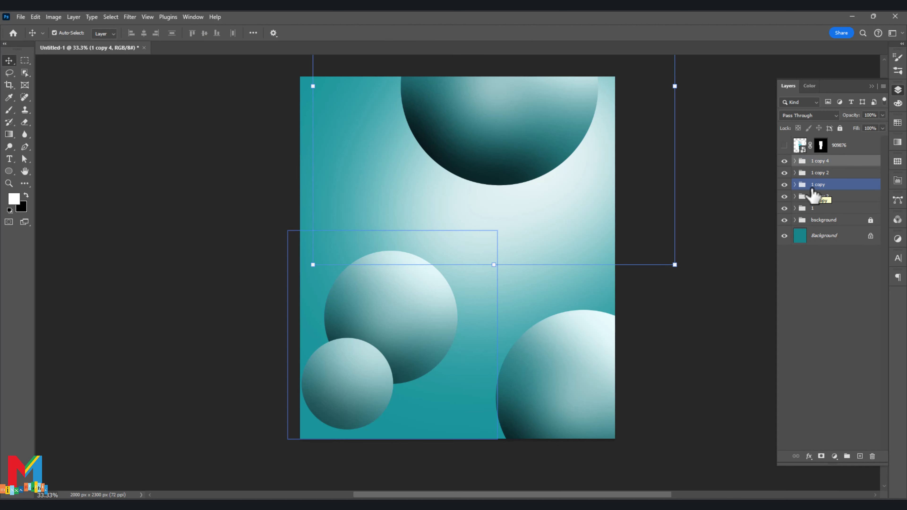
{"action": "key", "text": "ctrl+t"}
{"action": "left_click", "coordinate": [457, 203]}
{"action": "left_click_drag", "start_coordinate": [506, 147], "coordinate": [298, 239]}
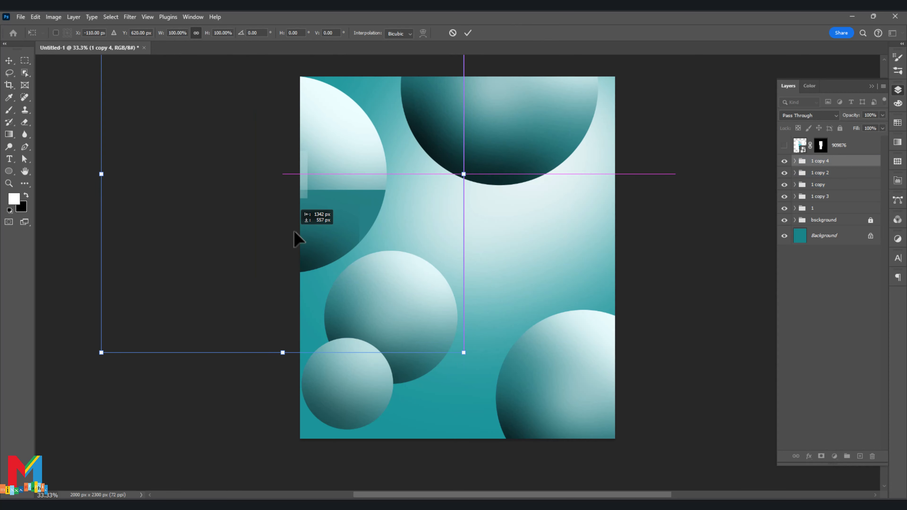
{"action": "left_click", "coordinate": [467, 33]}
Duplicate the 1 copy 4 group twice and scale the topmost copy to about 54.86%, overlapping the large upper sphere at the canvas's right edge.
{"action": "key", "text": "ctrl+j"}
{"action": "key", "text": "ctrl+j"}
{"action": "key", "text": "ctrl+t"}
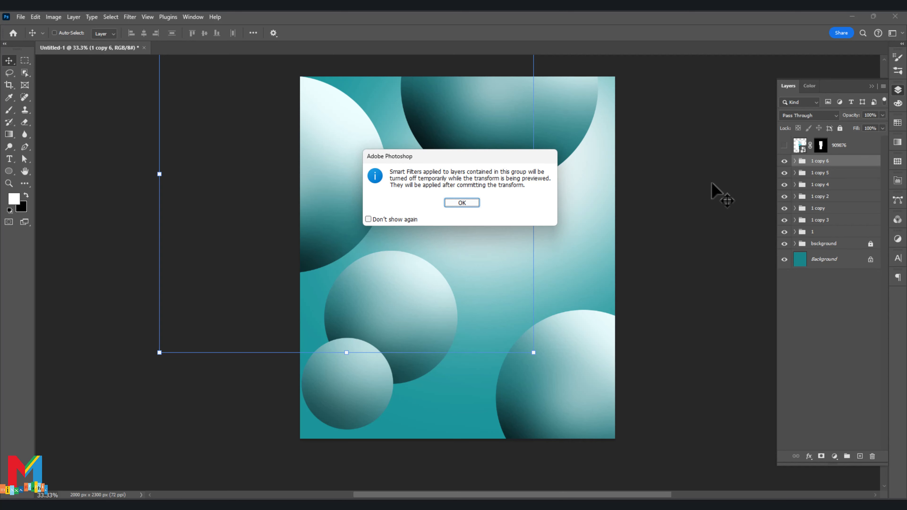
{"action": "left_click", "coordinate": [462, 203]}
{"action": "left_click_drag", "start_coordinate": [368, 187], "coordinate": [539, 195]}
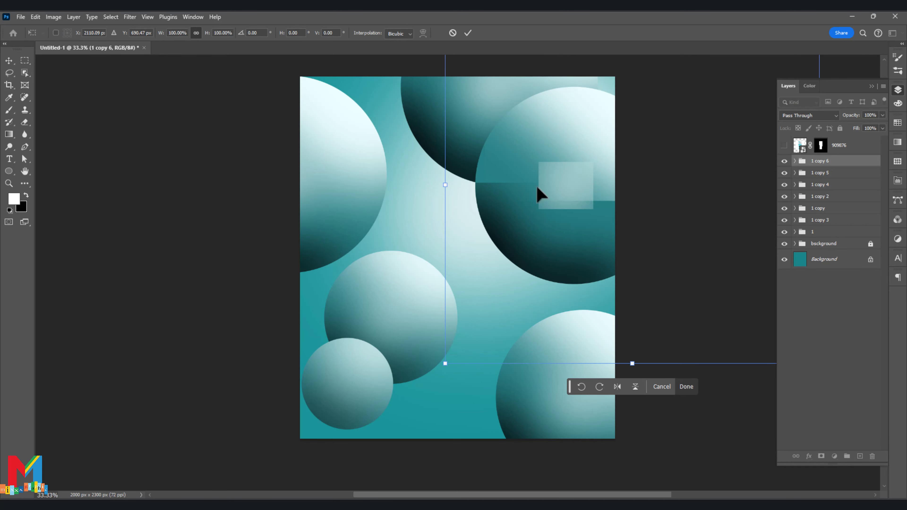
{"action": "left_click_drag", "start_coordinate": [445, 187], "coordinate": [514, 205]}
{"action": "left_click_drag", "start_coordinate": [609, 297], "coordinate": [612, 275]}
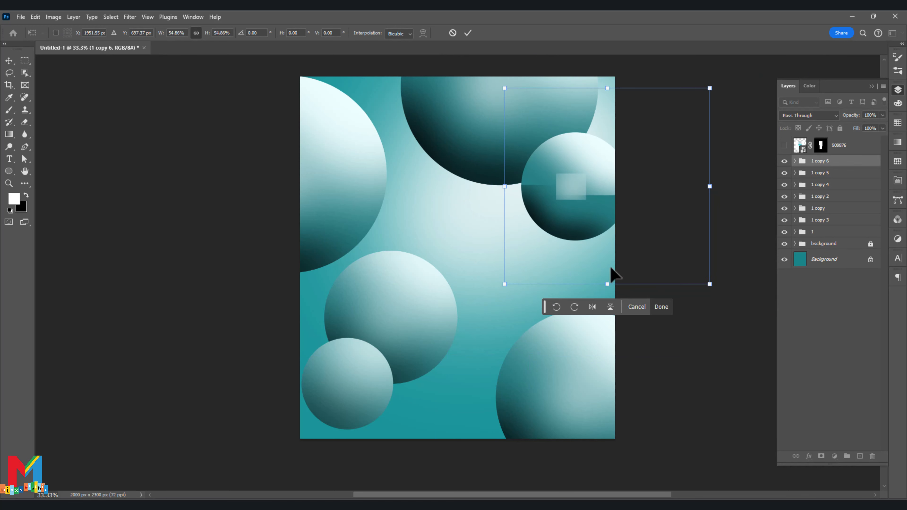
{"action": "left_click", "coordinate": [467, 32]}
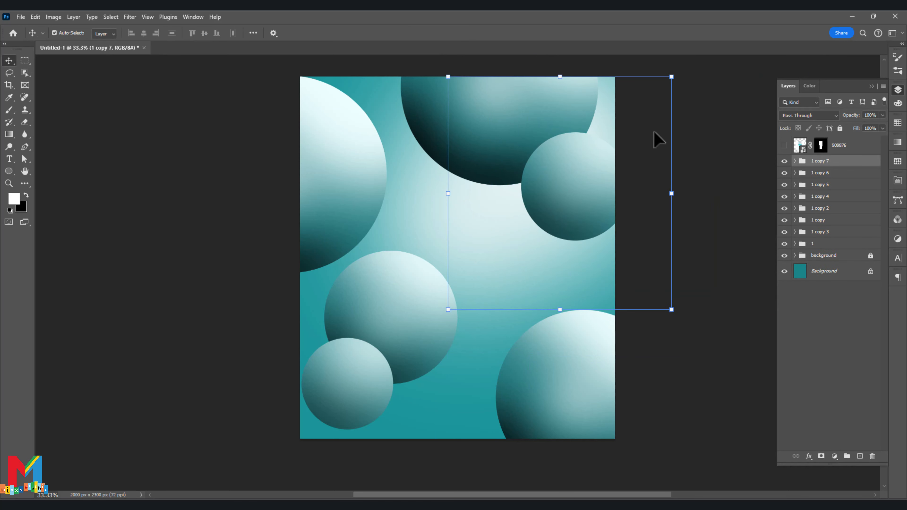
Shrink the duplicate of the 1 copy 6 group and place its small sphere just below the sphere at the right edge.
{"action": "key", "text": "ctrl+t"}
{"action": "left_click", "coordinate": [445, 207]}
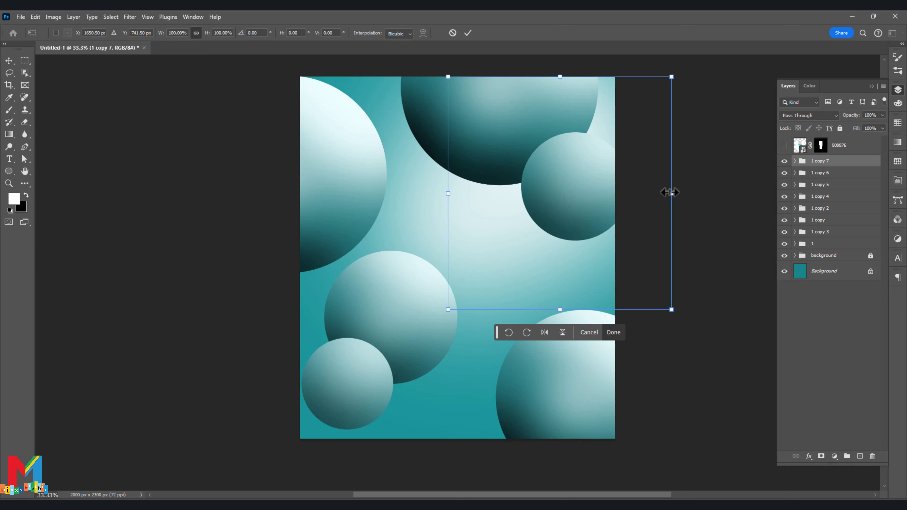
{"action": "left_click_drag", "start_coordinate": [671, 194], "coordinate": [577, 273]}
{"action": "left_click", "coordinate": [467, 33]}
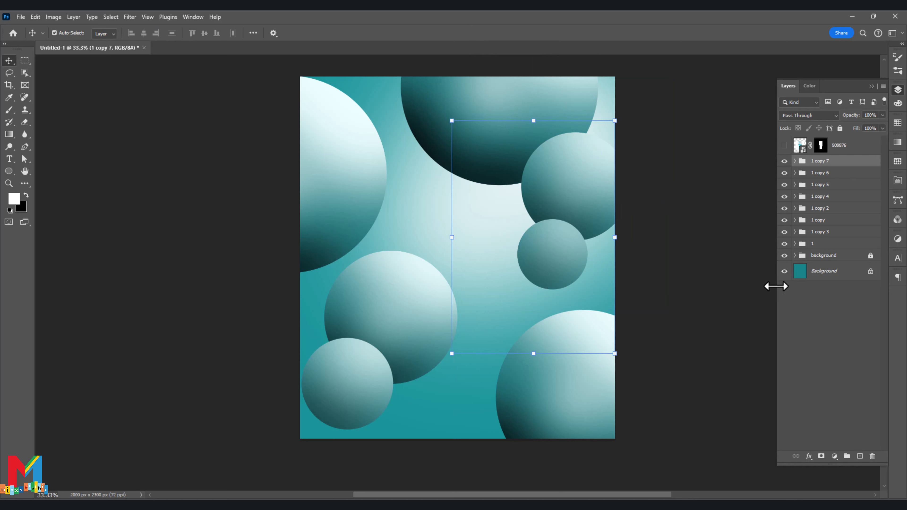
Duplicate group 1, scale the copy down and place its sphere above the original, beside the large sphere on the left edge.
{"action": "left_click", "coordinate": [826, 244]}
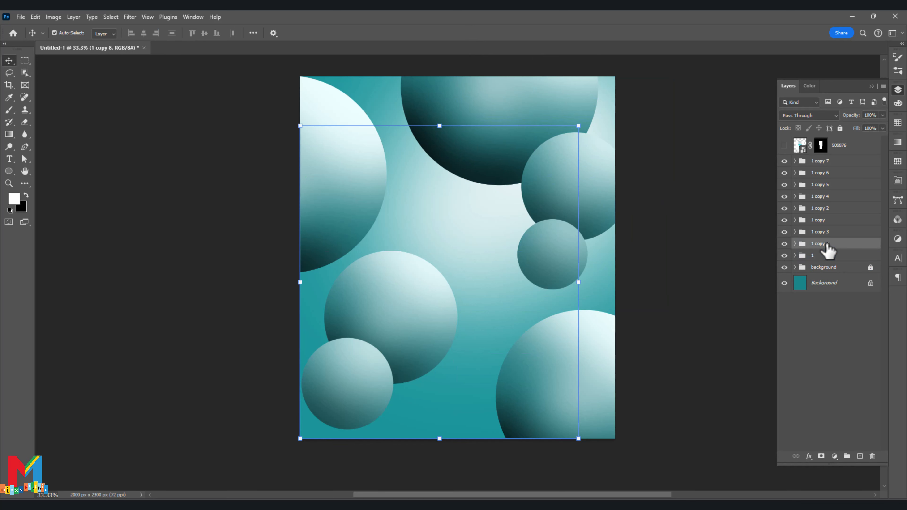
{"action": "key", "text": "ctrl+t"}
{"action": "key", "text": "Return"}
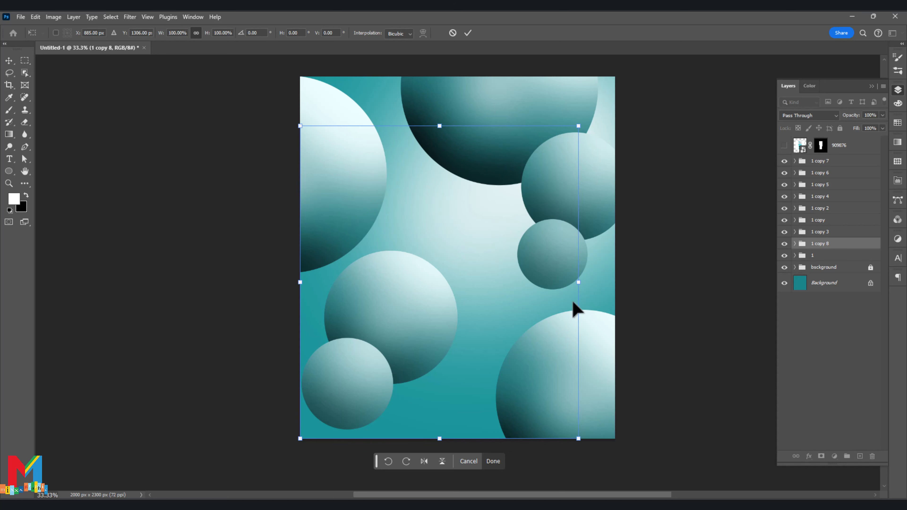
{"action": "left_click_drag", "start_coordinate": [578, 281], "coordinate": [506, 282]}
{"action": "left_click_drag", "start_coordinate": [404, 303], "coordinate": [459, 231]}
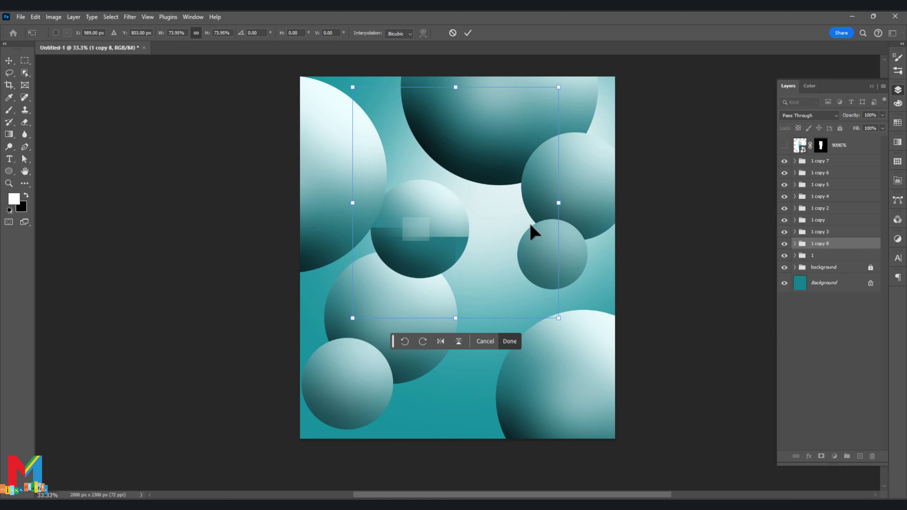
{"action": "key", "text": "Return"}
Move the 1 copy 8 group beneath group 1 in the layer order and shift its sphere slightly down.
{"action": "left_click_drag", "start_coordinate": [747, 237], "coordinate": [807, 262]}
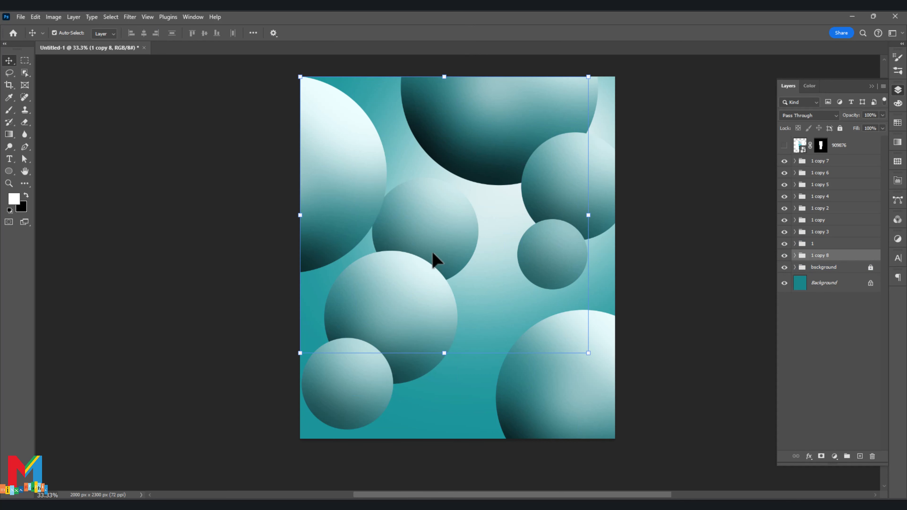
{"action": "key", "text": "ctrl+t"}
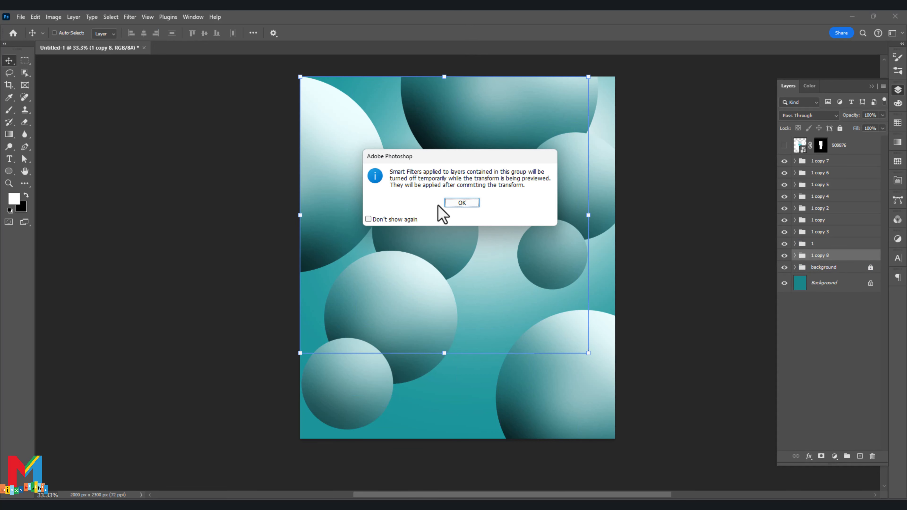
{"action": "left_click", "coordinate": [450, 203]}
{"action": "left_click_drag", "start_coordinate": [454, 239], "coordinate": [449, 257]}
{"action": "left_click", "coordinate": [467, 33]}
Duplicate the 1 copy 7 group, scale the copy to about 125.10% and place its sphere between the central and lower right spheres.
{"action": "left_click", "coordinate": [563, 263]}
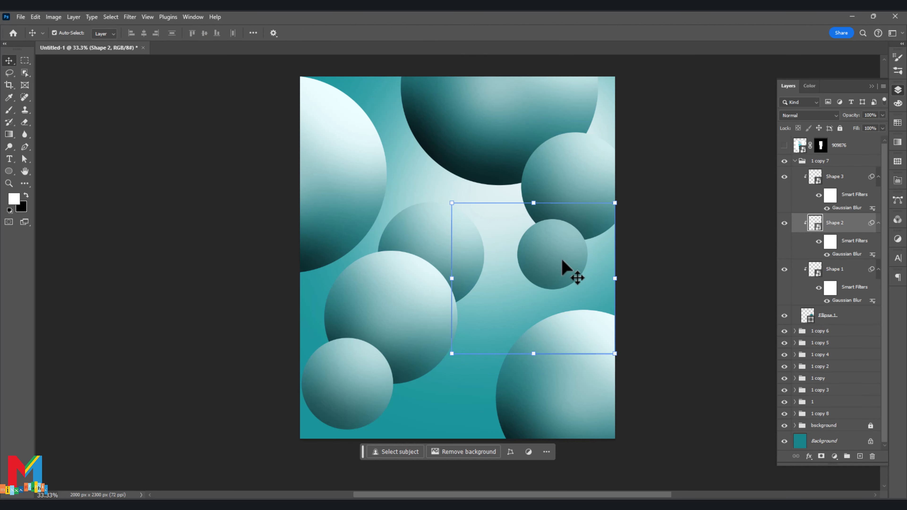
{"action": "left_click", "coordinate": [794, 161]}
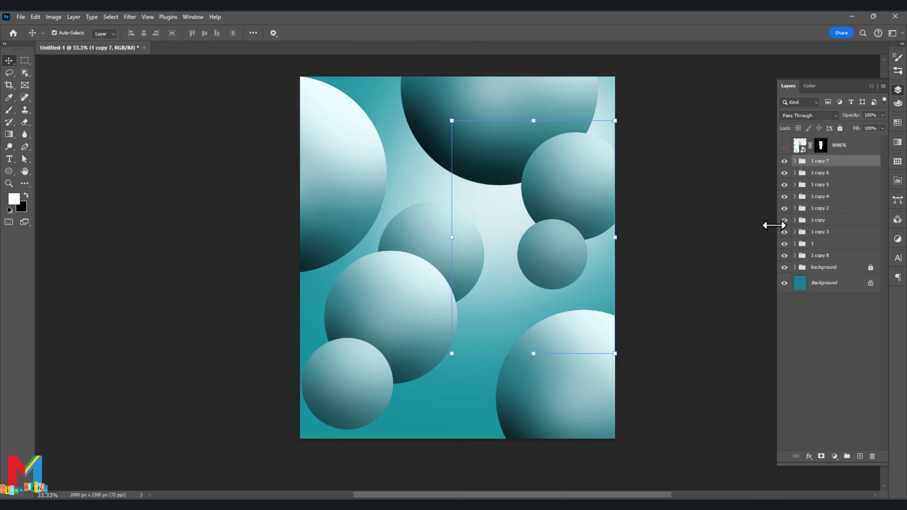
{"action": "key", "text": "ctrl+alt+t"}
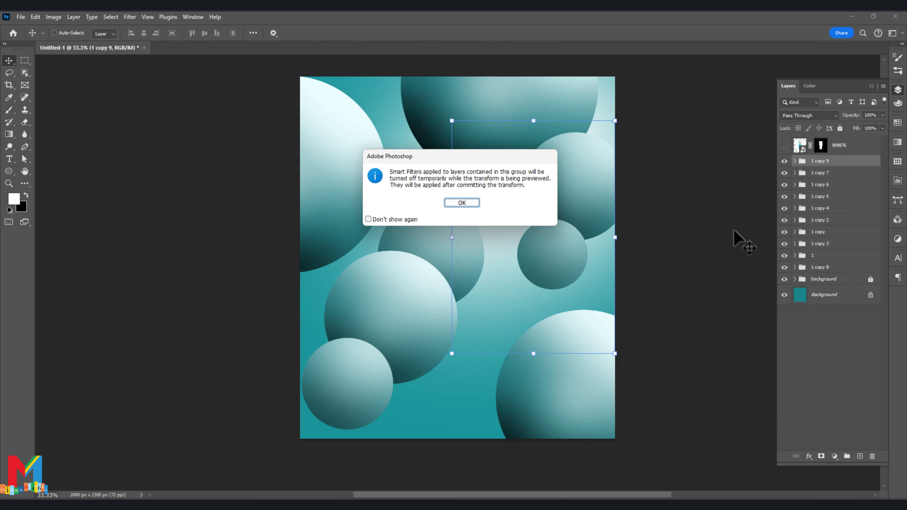
{"action": "left_click", "coordinate": [461, 203]}
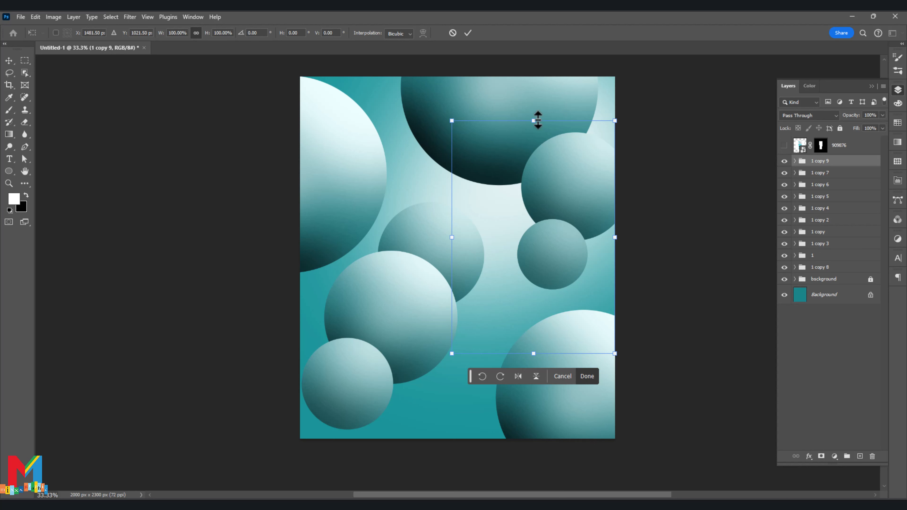
{"action": "left_click_drag", "start_coordinate": [538, 120], "coordinate": [543, 147]}
{"action": "left_click_drag", "start_coordinate": [554, 278], "coordinate": [594, 292]}
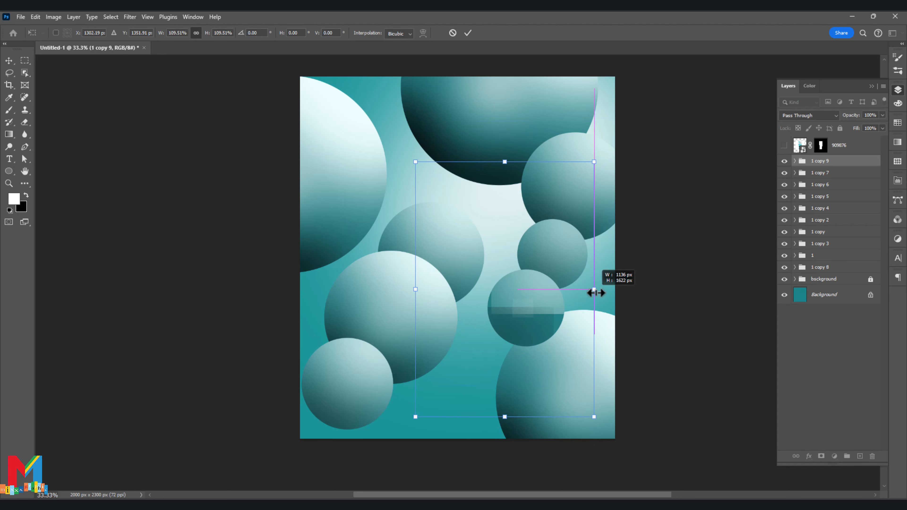
{"action": "left_click_drag", "start_coordinate": [418, 282], "coordinate": [393, 291]}
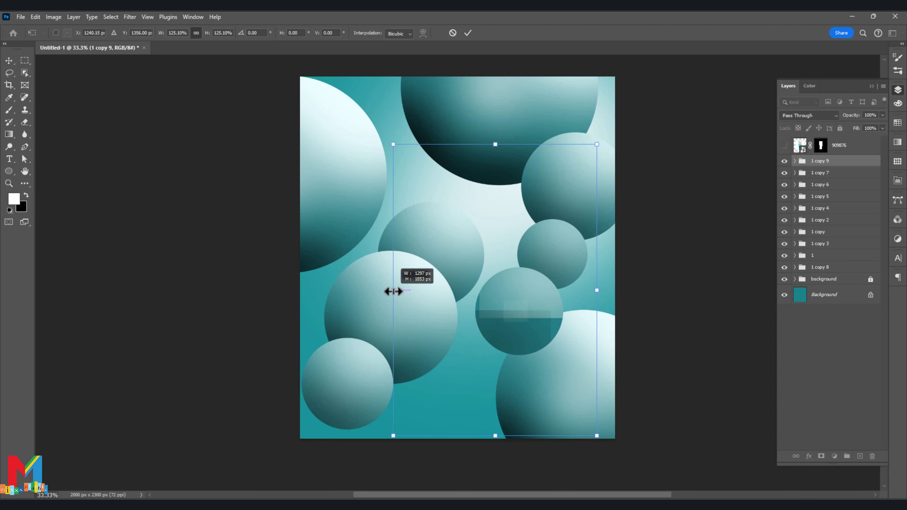
{"action": "left_click_drag", "start_coordinate": [507, 313], "coordinate": [491, 306]}
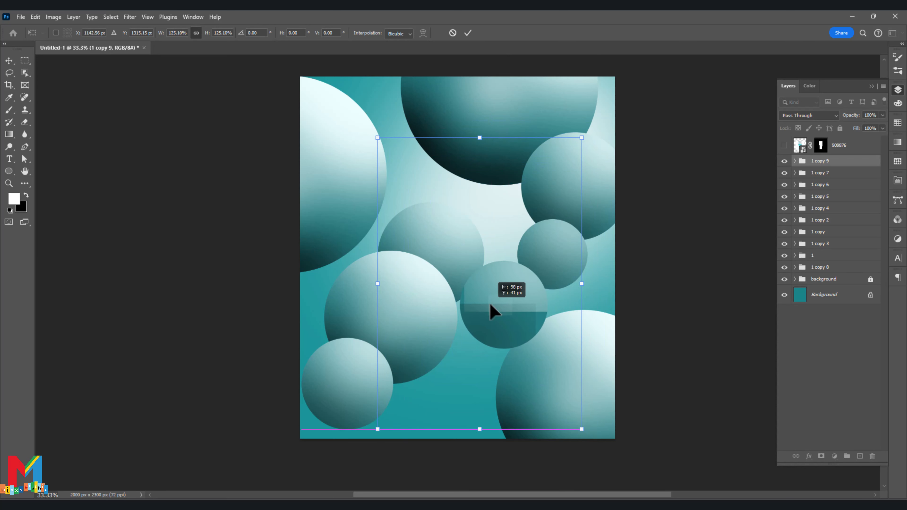
{"action": "left_click", "coordinate": [467, 32]}
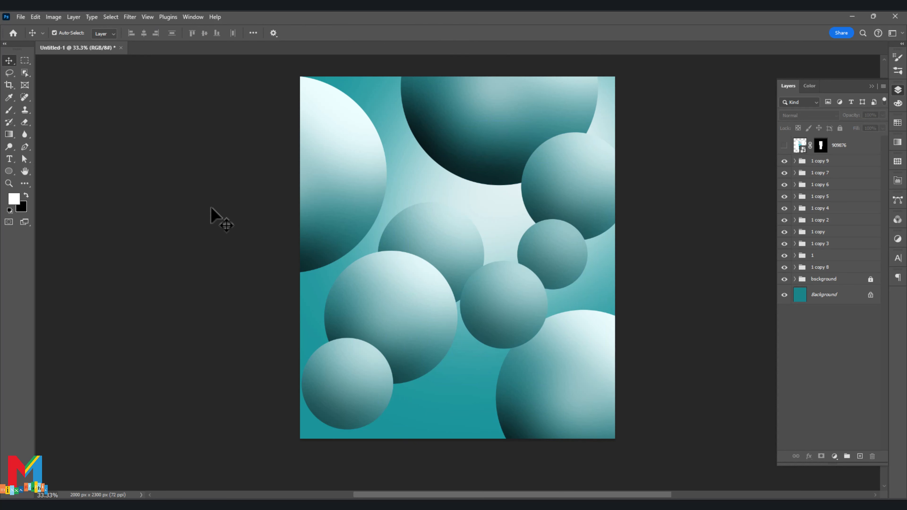
Show the tube layer 909876, scale it to about 104.09%, rotate it about 24.24° and position it over the lower middle spheres.
{"action": "left_click", "coordinate": [784, 145]}
{"action": "left_click_drag", "start_coordinate": [481, 328], "coordinate": [485, 382]}
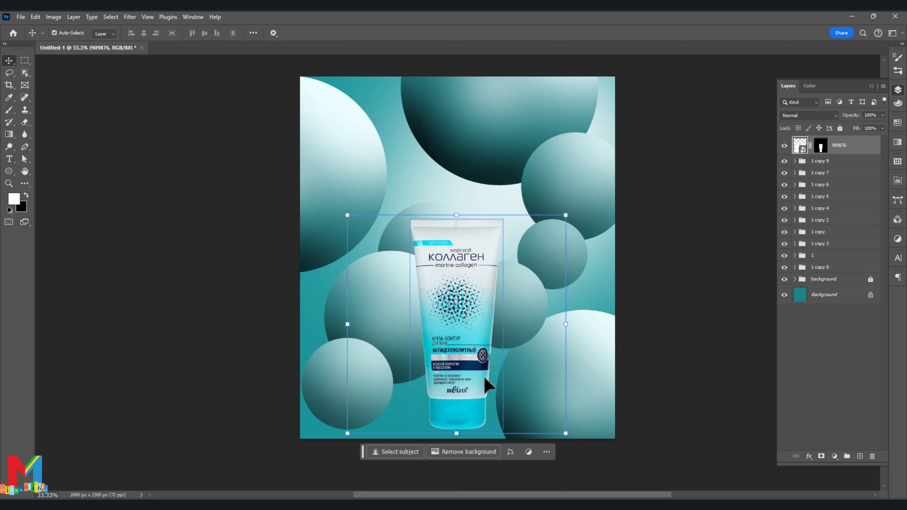
{"action": "mouse_move", "coordinate": [565, 324]}
{"action": "left_mouse_down"}
{"action": "mouse_move", "coordinate": [569, 338]}
{"action": "mouse_move", "coordinate": [575, 324]}
{"action": "left_mouse_up"}
{"action": "left_click_drag", "start_coordinate": [579, 207], "coordinate": [617, 264]}
{"action": "mouse_move", "coordinate": [479, 298]}
{"action": "left_mouse_down"}
{"action": "mouse_move", "coordinate": [495, 290]}
{"action": "mouse_move", "coordinate": [488, 296]}
{"action": "left_mouse_up"}
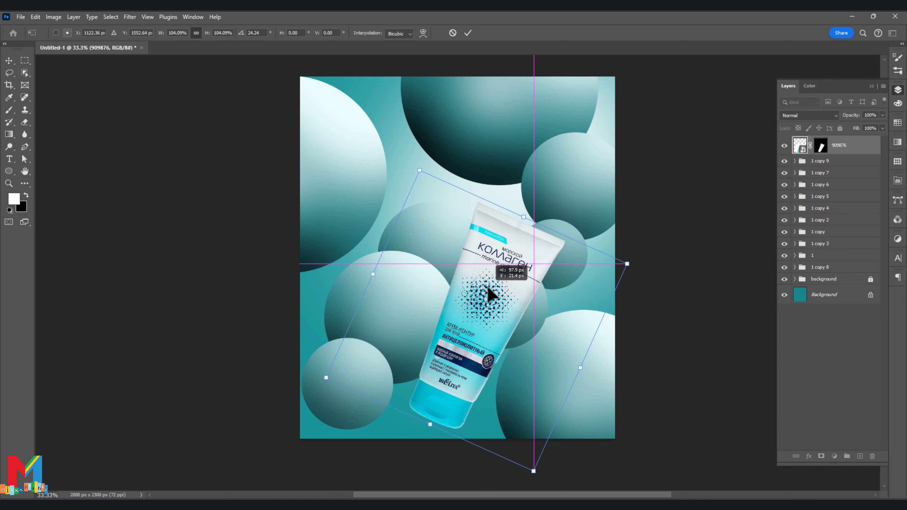
{"action": "left_click", "coordinate": [468, 32]}
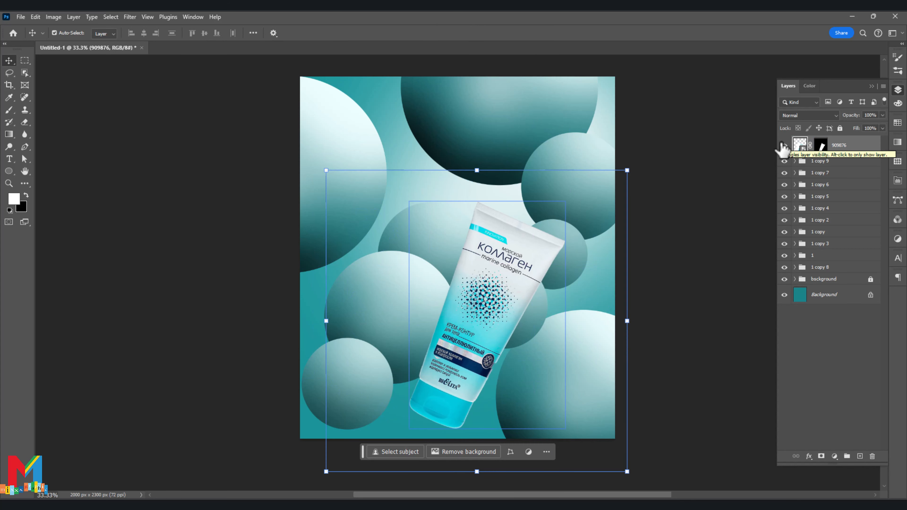
Move the 1 copy 9 sphere to the canvas's right edge, over the top of the large lower right sphere.
{"action": "left_click", "coordinate": [812, 162]}
{"action": "key", "text": "ctrl+t"}
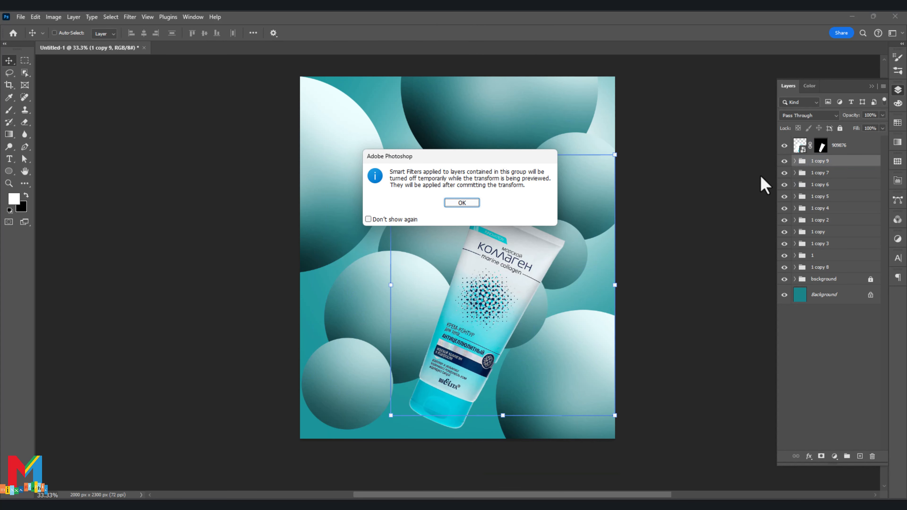
{"action": "left_click", "coordinate": [463, 202]}
{"action": "left_click_drag", "start_coordinate": [533, 324], "coordinate": [623, 340]}
{"action": "left_click", "coordinate": [467, 33]}
{"action": "left_click", "coordinate": [195, 191]}
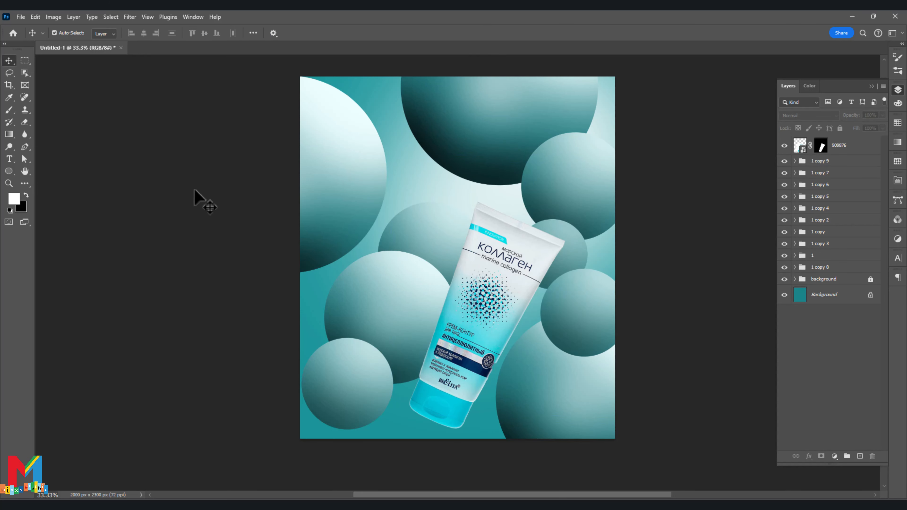
Hide the tube layer 909876 and add a new layer clipped to the 1 copy 8 group.
{"action": "left_click", "coordinate": [784, 145]}
{"action": "left_click", "coordinate": [818, 162]}
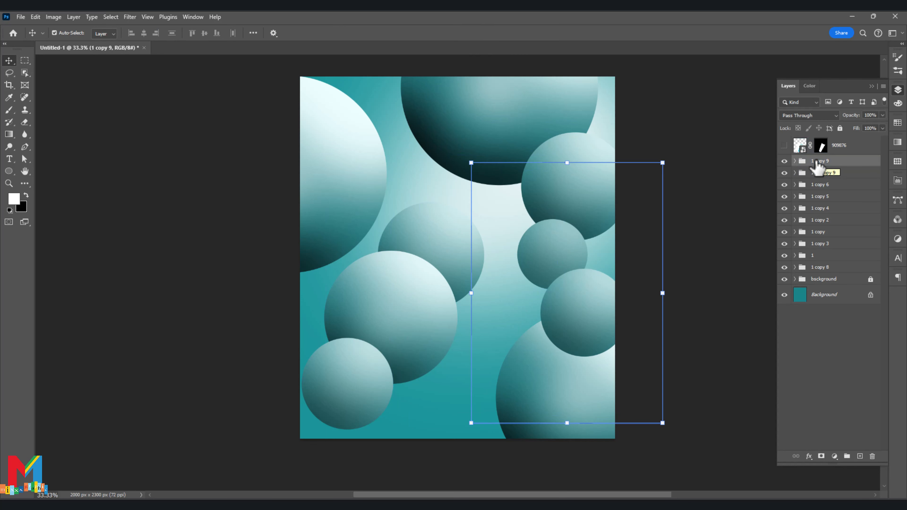
{"action": "left_click", "coordinate": [793, 268]}
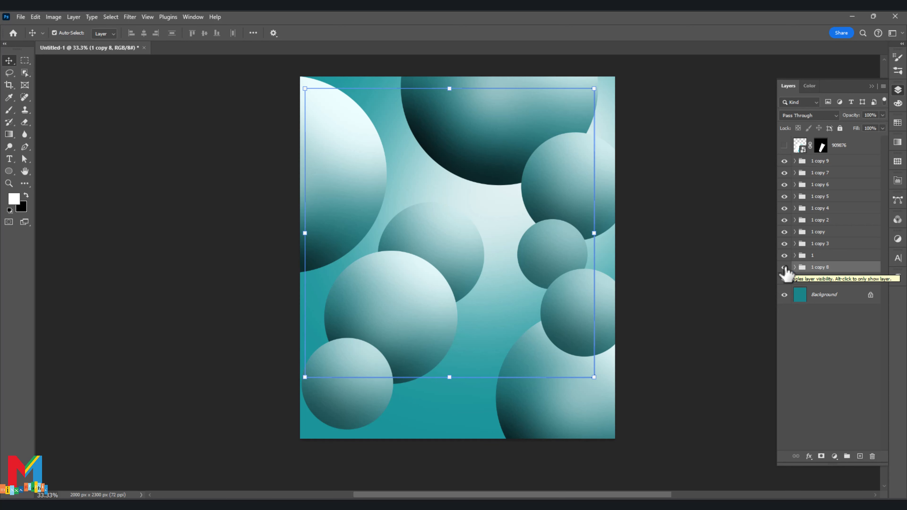
{"action": "left_click", "coordinate": [859, 456]}
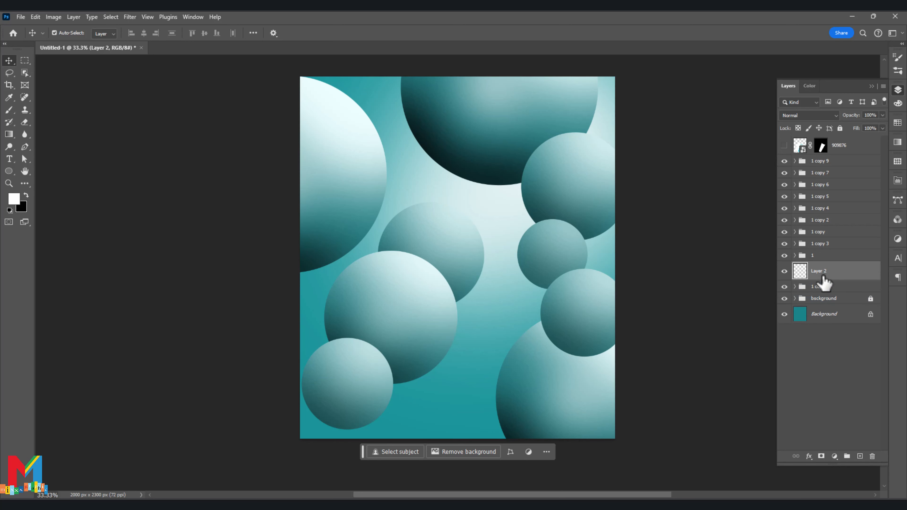
{"action": "right_click", "coordinate": [823, 277]}
{"action": "left_click", "coordinate": [848, 208]}
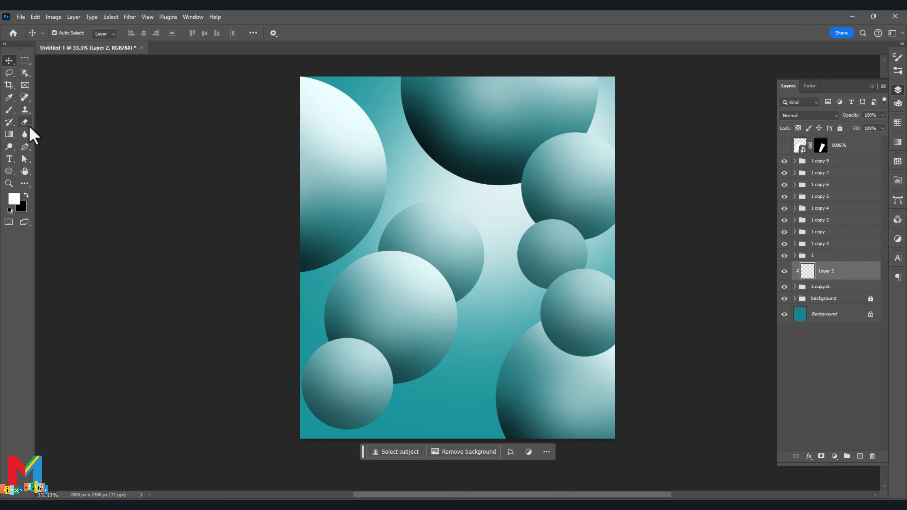
Shade the 1 copy 8 sphere where the front sphere overlaps it, using a dark teal brush reduced to size 300.
{"action": "left_click", "coordinate": [10, 111]}
{"action": "left_click", "coordinate": [14, 199]}
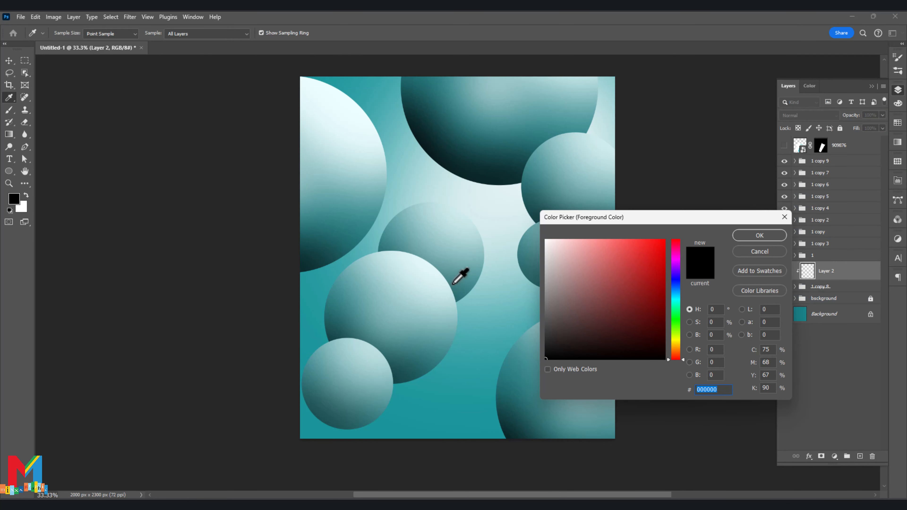
{"action": "left_click", "coordinate": [611, 329]}
{"action": "left_click", "coordinate": [757, 236]}
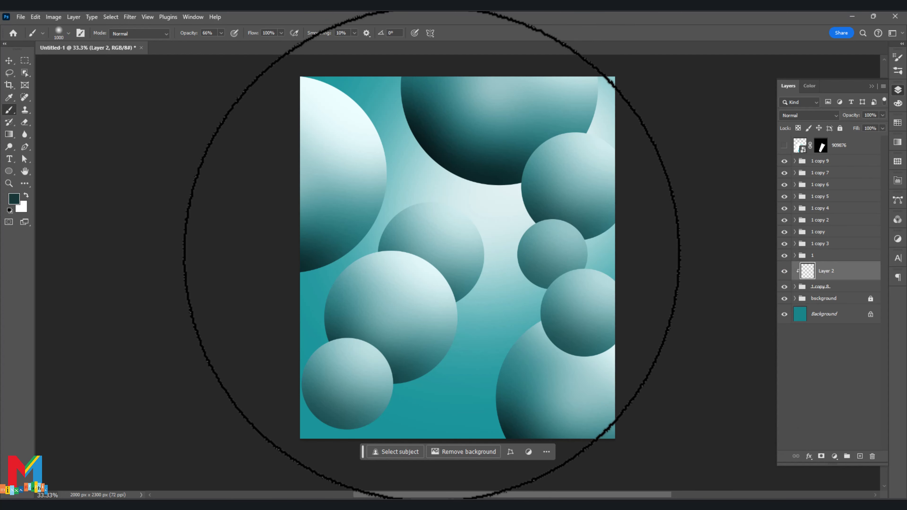
{"action": "key", "text": "bracketleft"}
{"action": "key", "text": "bracketleft"}
{"action": "key", "text": "bracketleft"}
{"action": "key", "text": "bracketleft"}
{"action": "key", "text": "bracketleft"}
{"action": "key", "text": "bracketleft"}
{"action": "key", "text": "bracketleft"}
{"action": "key", "text": "bracketleft"}
{"action": "key", "text": "bracketleft"}
{"action": "key", "text": "bracketleft"}
{"action": "key", "text": "bracketleft"}
{"action": "key", "text": "bracketleft"}
{"action": "key", "text": "bracketleft"}
{"action": "key", "text": "bracketleft"}
{"action": "key", "text": "bracketleft"}
{"action": "key", "text": "bracketleft"}
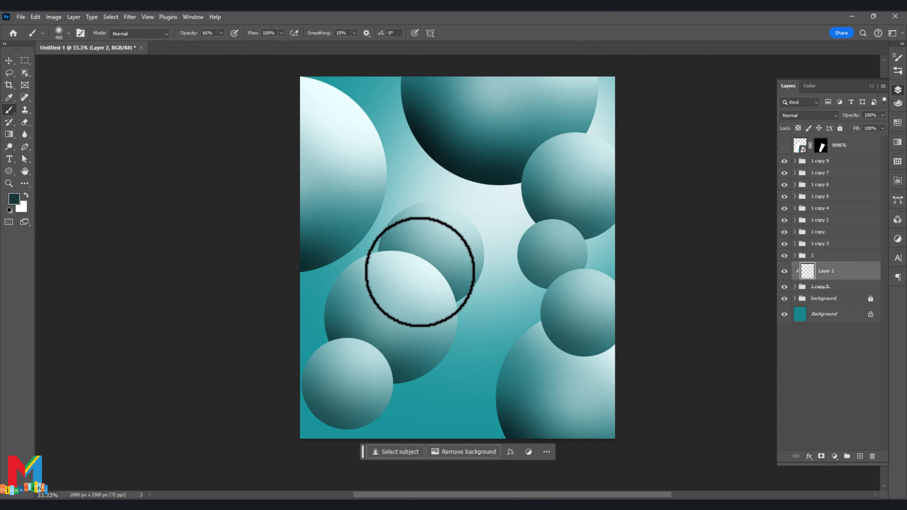
{"action": "key", "text": "bracketleft"}
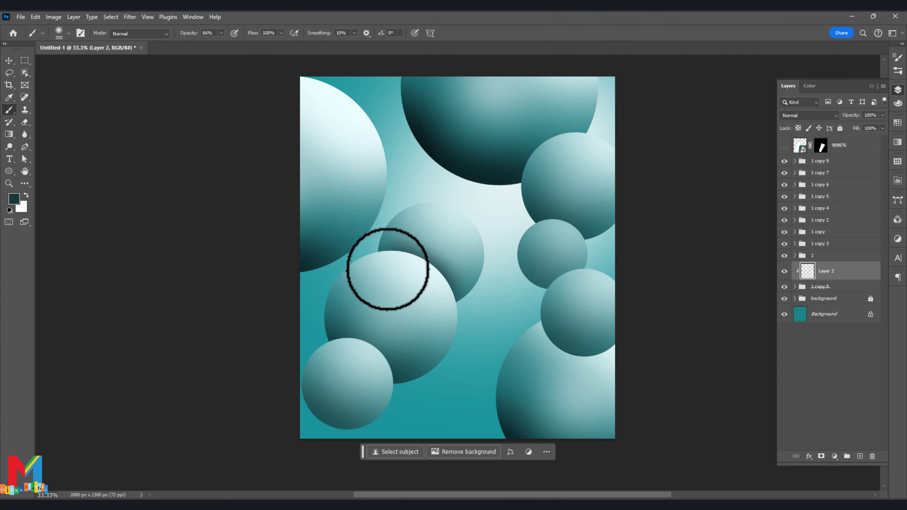
Apply a Gaussian Blur of about 92.7 pixels to the shadow on Layer 2.
{"action": "left_click", "coordinate": [130, 17]}
{"action": "mouse_move", "coordinate": [166, 136]}
{"action": "left_click", "coordinate": [278, 177]}
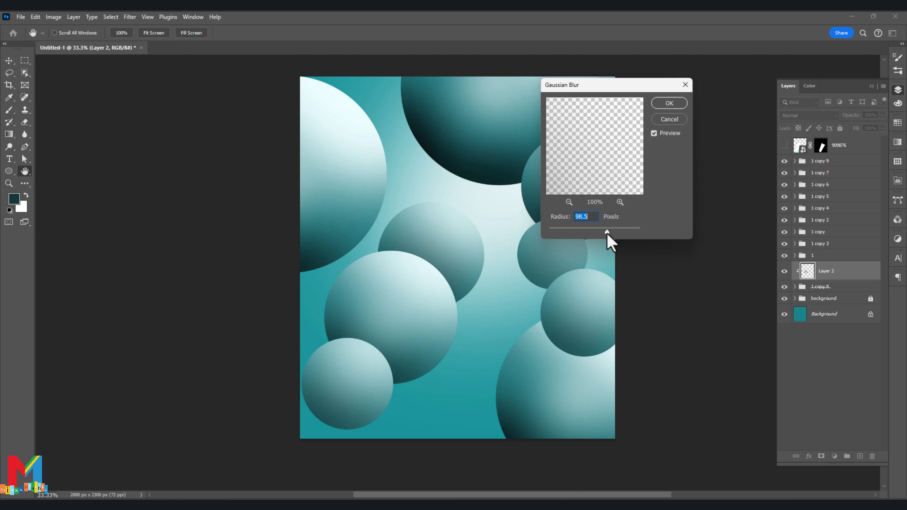
{"action": "left_click", "coordinate": [667, 105]}
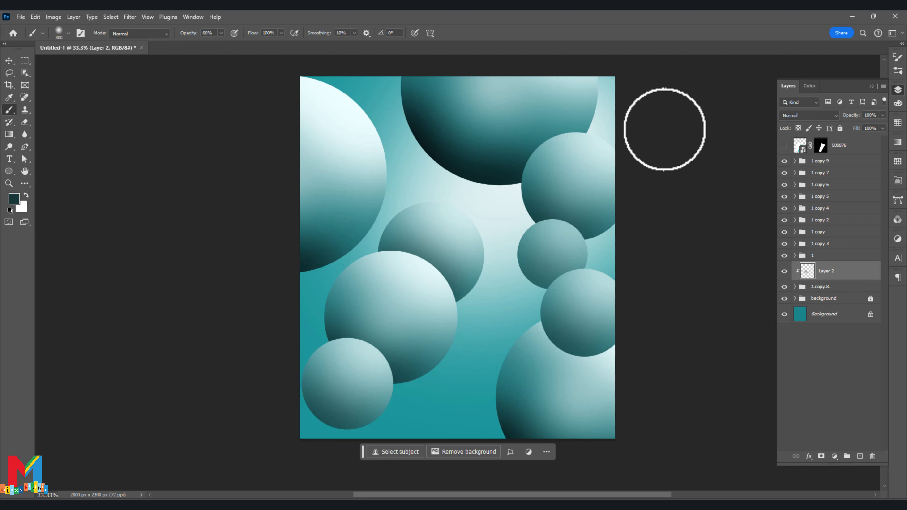
Add a new layer clipped to group 1 and paint a dark teal shadow where the small lower sphere overlaps it.
{"action": "left_click", "coordinate": [813, 255]}
{"action": "left_click", "coordinate": [784, 257]}
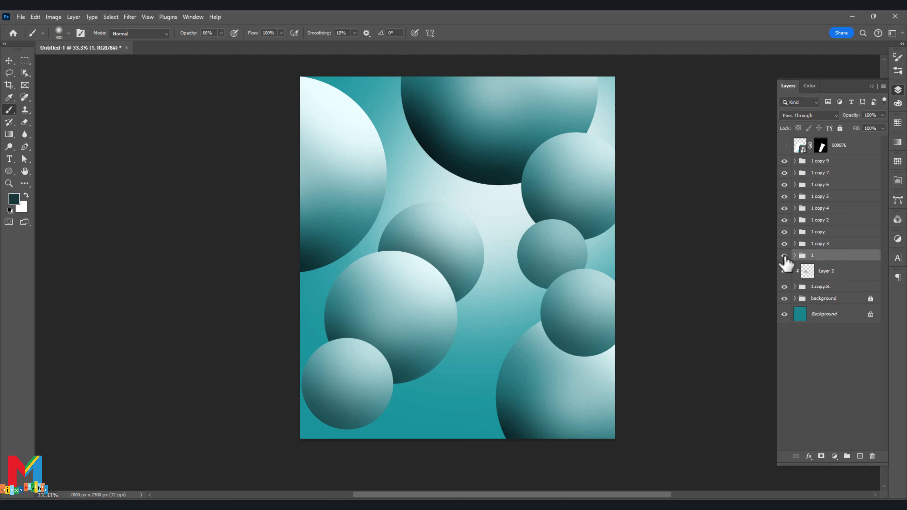
{"action": "left_click", "coordinate": [859, 456]}
{"action": "right_click", "coordinate": [842, 263]}
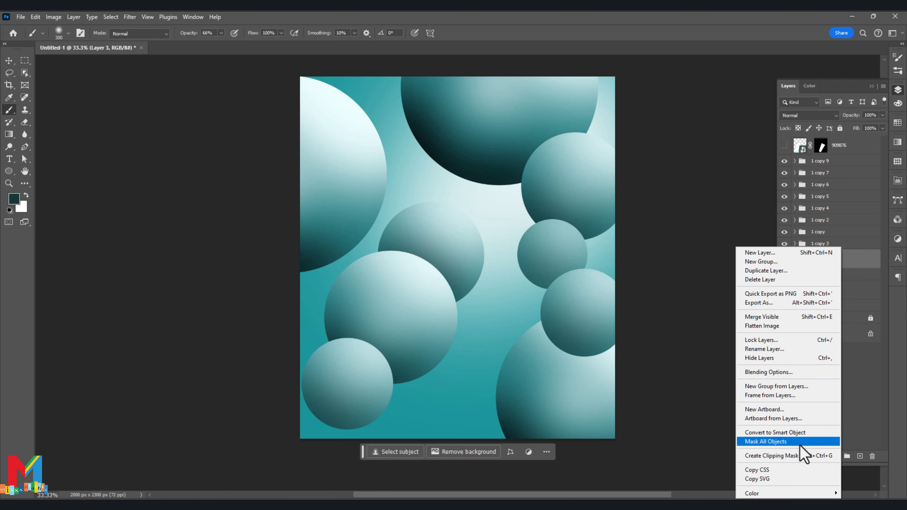
{"action": "left_click", "coordinate": [800, 451]}
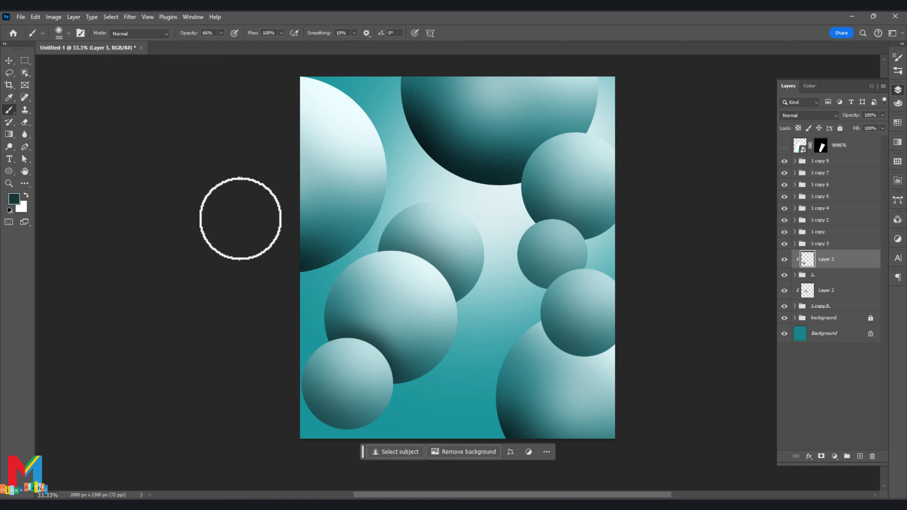
Use Gaussian Blur on the Layer 3 shadow.
{"action": "left_click", "coordinate": [130, 17]}
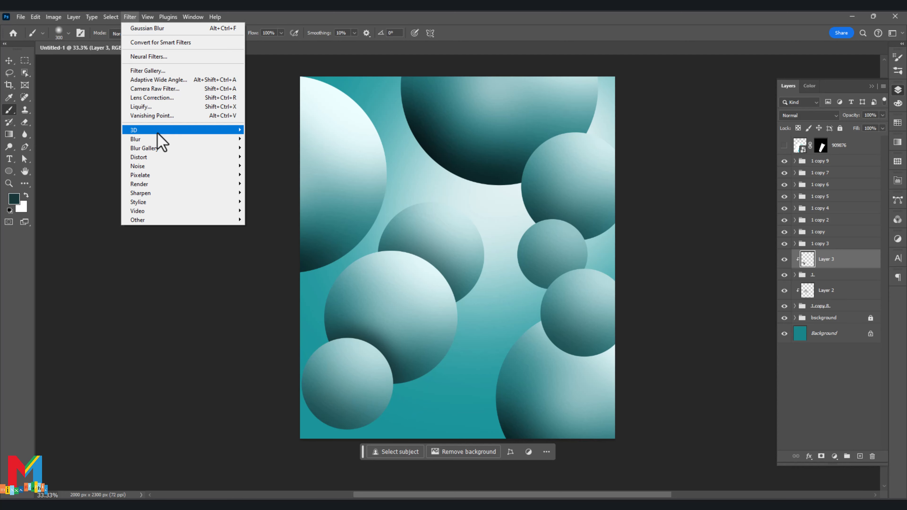
{"action": "mouse_move", "coordinate": [163, 147]}
{"action": "left_click", "coordinate": [265, 175]}
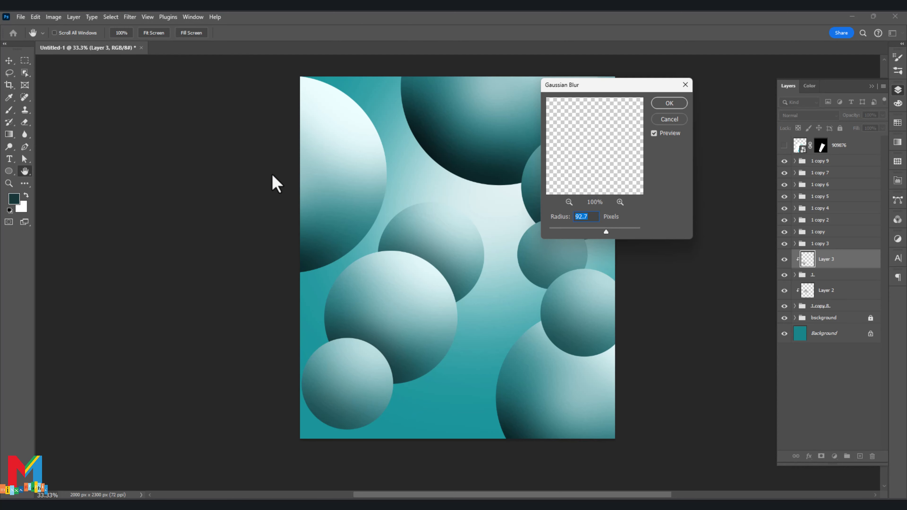
{"action": "left_click", "coordinate": [658, 119]}
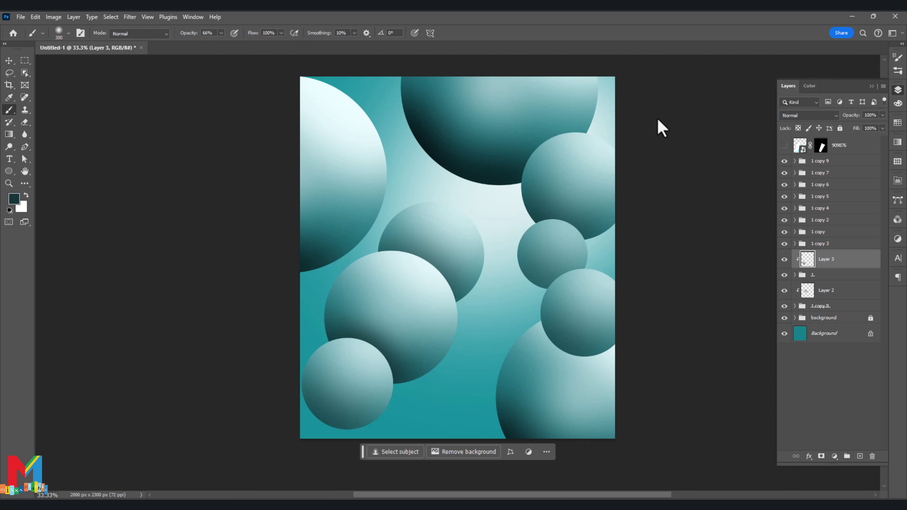
Add a new layer clipped to the 1 copy 3 group and paint a shadow on its sphere beneath the overlapping smaller sphere.
{"action": "left_click", "coordinate": [817, 244]}
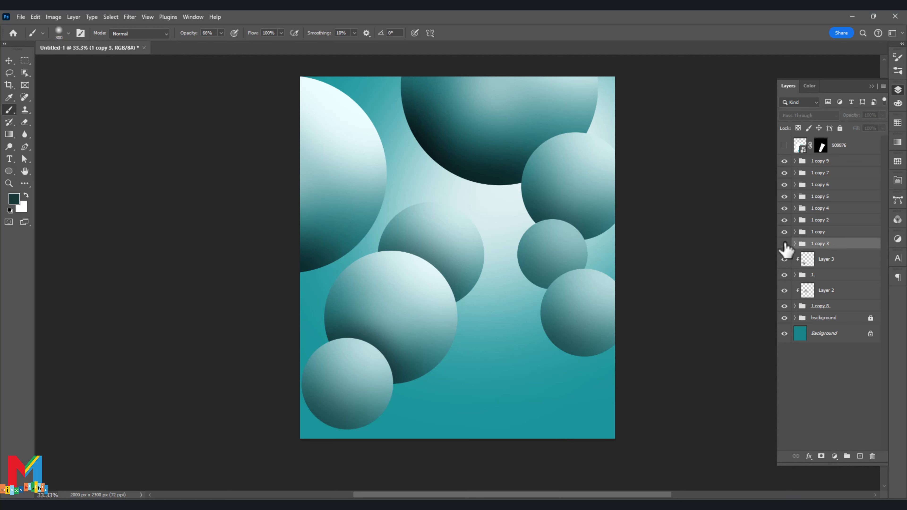
{"action": "left_click", "coordinate": [859, 456]}
{"action": "right_click", "coordinate": [843, 250]}
{"action": "left_click", "coordinate": [819, 446]}
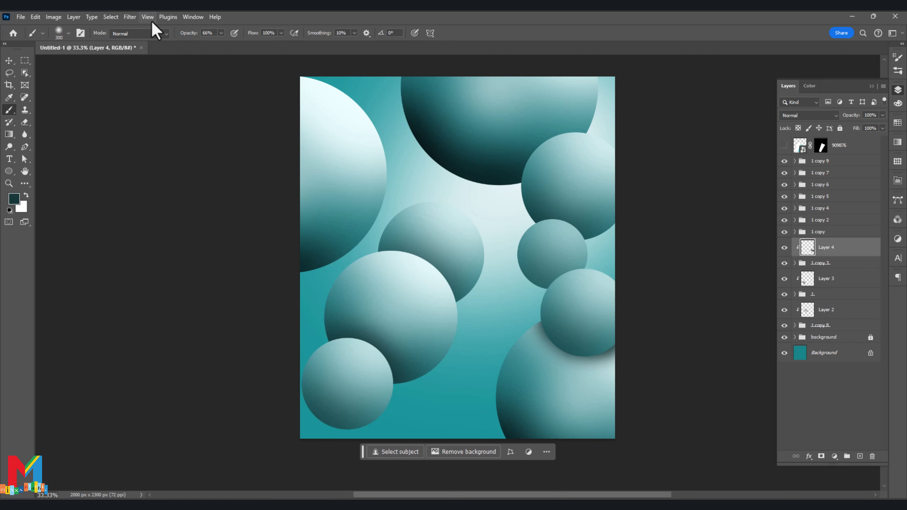
Apply a Gaussian Blur with a 36.0 pixel radius to the shadow on Layer 4.
{"action": "left_click", "coordinate": [130, 16]}
{"action": "mouse_move", "coordinate": [163, 139]}
{"action": "left_click", "coordinate": [274, 183]}
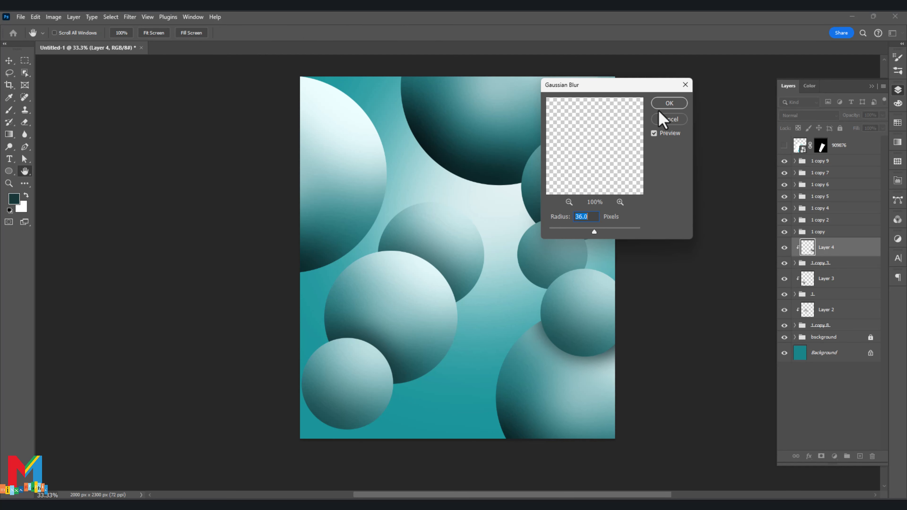
{"action": "left_click", "coordinate": [663, 103]}
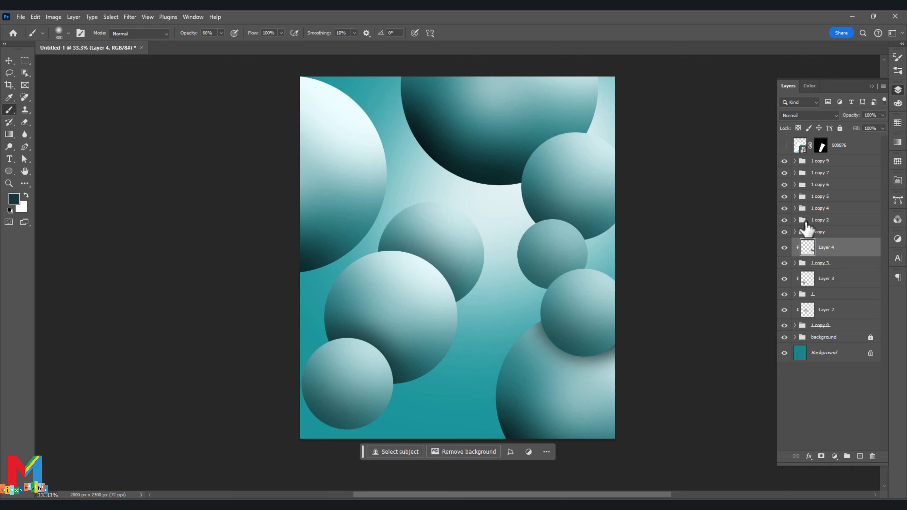
Add a new layer clipped to the 1 copy 2 group and shade its large upper sphere around the overlapping smaller sphere.
{"action": "left_click", "coordinate": [806, 231]}
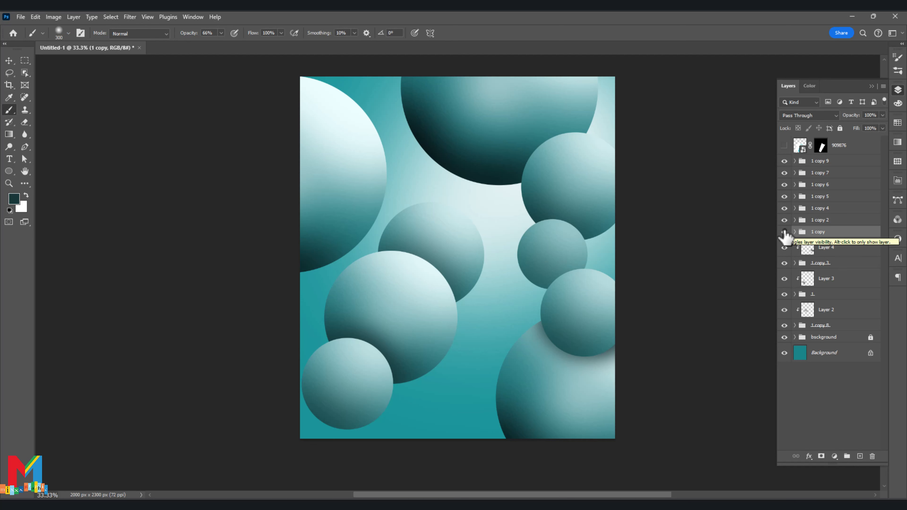
{"action": "left_click", "coordinate": [820, 220]}
{"action": "left_click", "coordinate": [859, 456]}
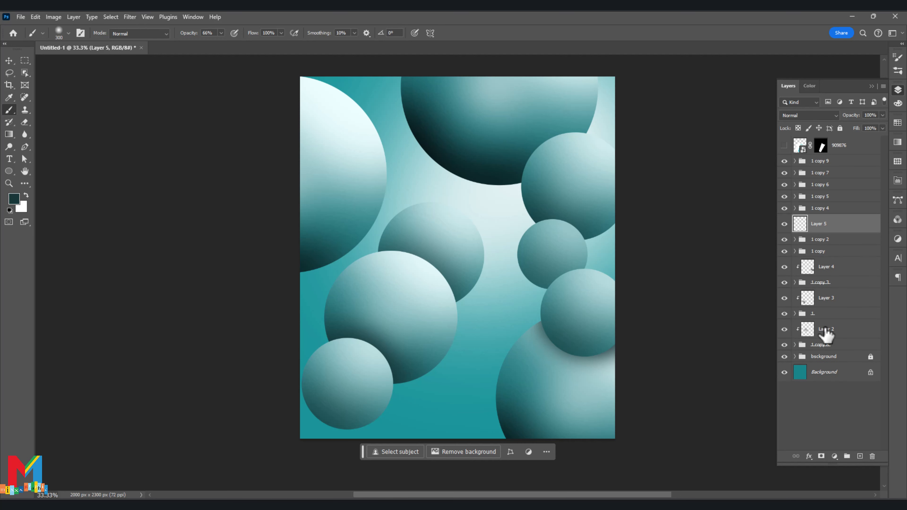
{"action": "right_click", "coordinate": [821, 224]}
{"action": "left_click", "coordinate": [857, 438]}
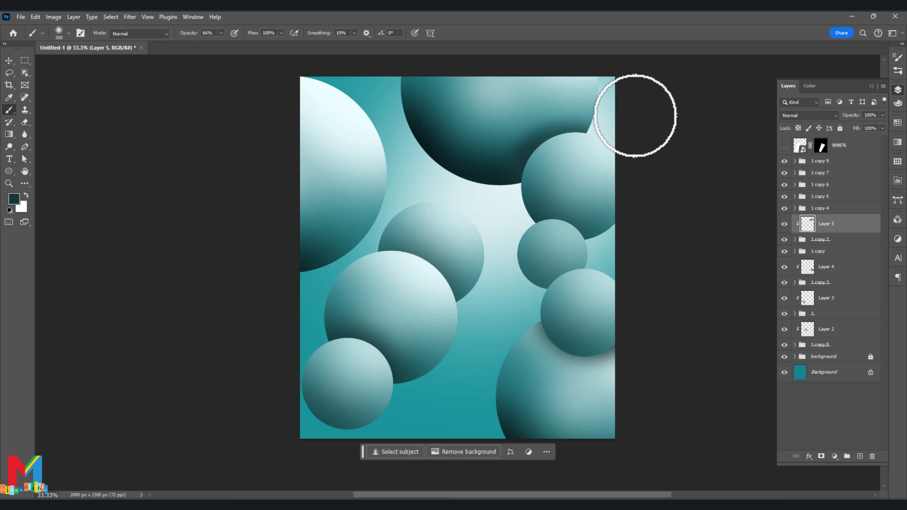
Soften the Layer 5 shadow with a Gaussian Blur.
{"action": "left_click", "coordinate": [130, 17]}
{"action": "mouse_move", "coordinate": [182, 140]}
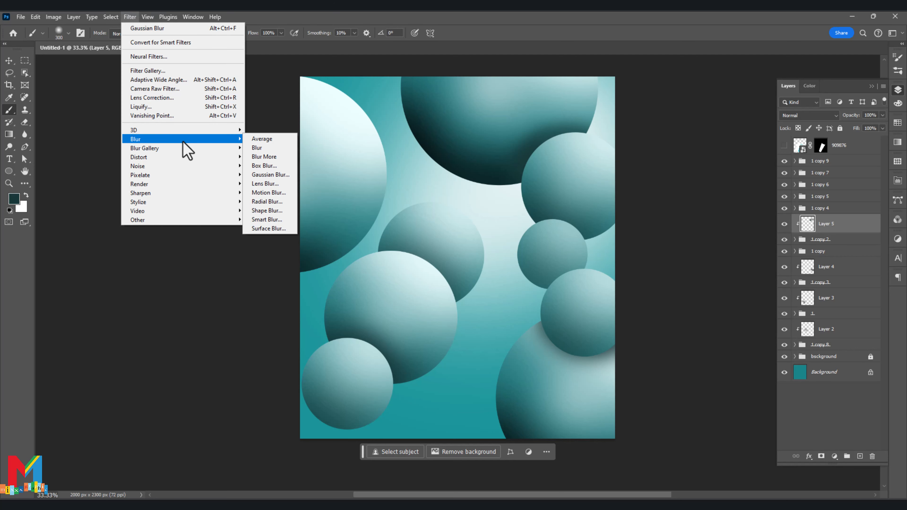
{"action": "left_click", "coordinate": [291, 183]}
{"action": "left_click", "coordinate": [668, 103]}
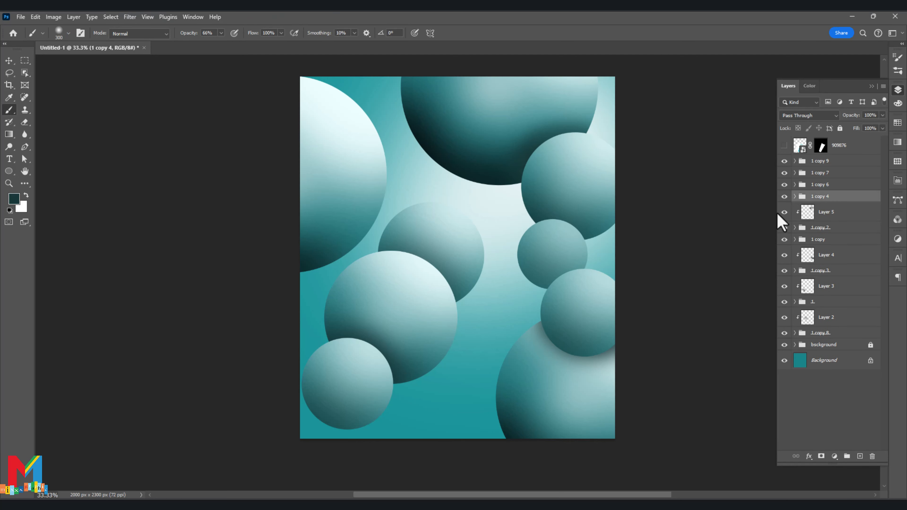
Toggle the 1 copy 6 group's visibility to identify its sphere, and add a new layer clipped to that group.
{"action": "left_click", "coordinate": [784, 184]}
{"action": "left_click", "coordinate": [784, 185]}
{"action": "left_click", "coordinate": [808, 187]}
{"action": "left_click", "coordinate": [784, 185]}
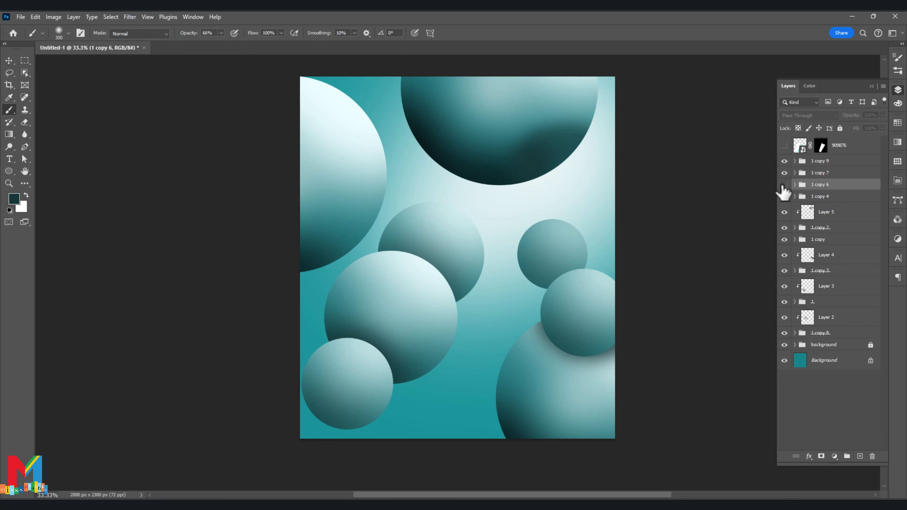
{"action": "left_click", "coordinate": [784, 184]}
{"action": "left_click", "coordinate": [860, 456]}
{"action": "right_click", "coordinate": [840, 192]}
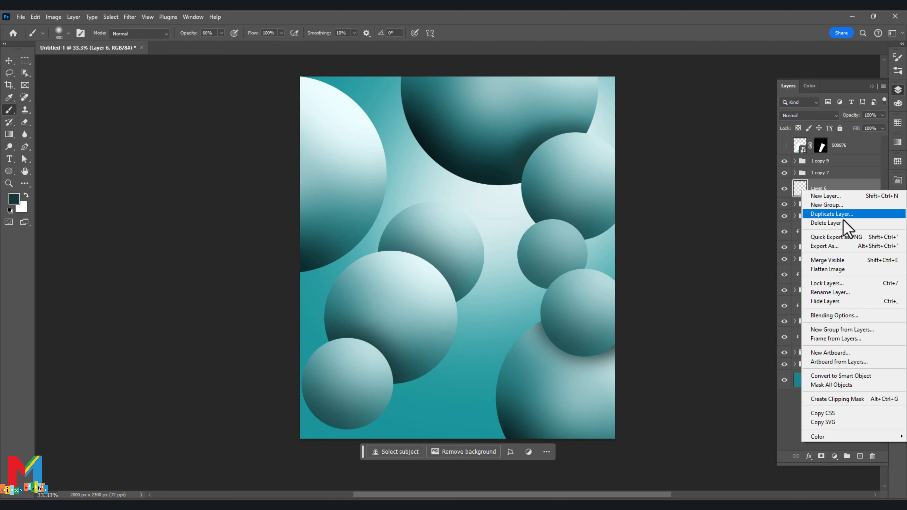
{"action": "left_click", "coordinate": [855, 401]}
Check the 1 copy 6 sphere's visibility and paint a shadow on its lower part, above the small overlapping sphere.
{"action": "left_click", "coordinate": [784, 204]}
{"action": "left_click", "coordinate": [784, 203]}
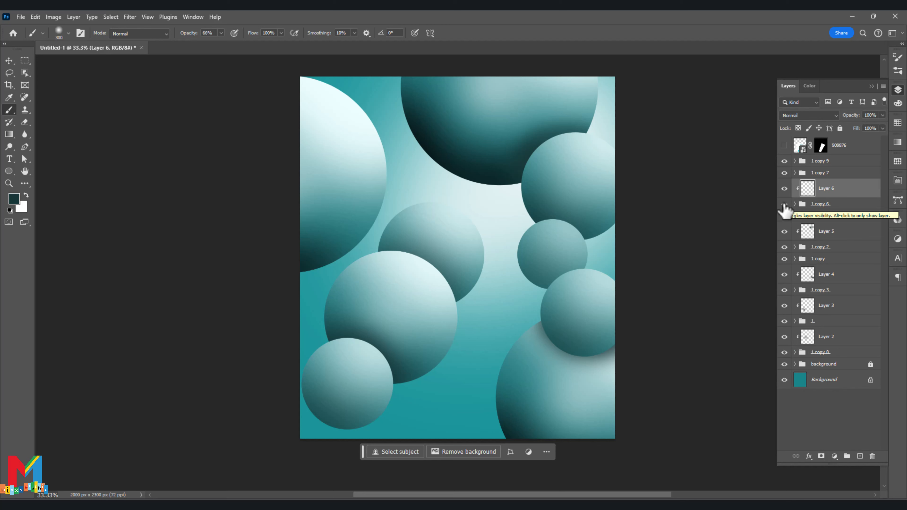
{"action": "left_click", "coordinate": [784, 205]}
{"action": "left_click", "coordinate": [784, 205]}
{"action": "left_click", "coordinate": [784, 204]}
{"action": "left_click", "coordinate": [784, 204]}
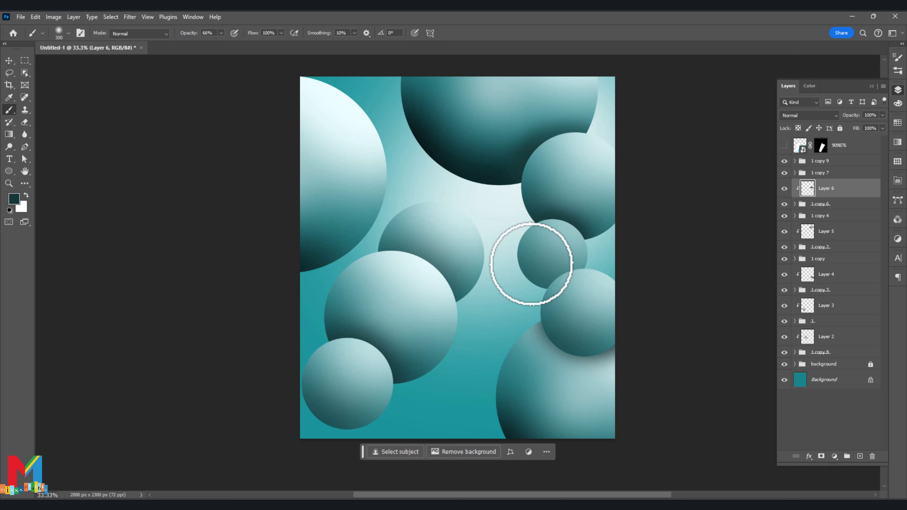
Identify the 1 copy 7 sphere by toggling layer visibility, and add a new layer clipped to its group.
{"action": "left_click", "coordinate": [814, 173]}
{"action": "left_click", "coordinate": [783, 173]}
{"action": "left_click", "coordinate": [783, 173]}
{"action": "left_click", "coordinate": [806, 162]}
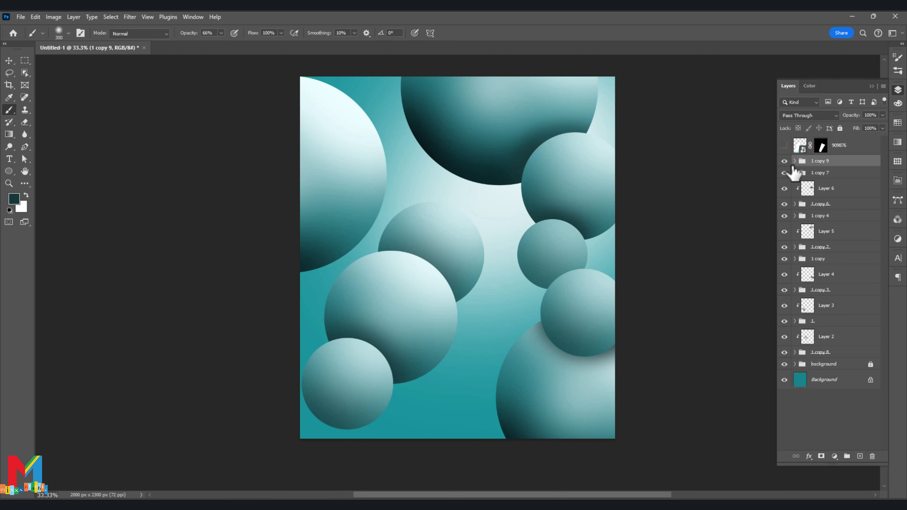
{"action": "left_click", "coordinate": [784, 188]}
{"action": "left_click", "coordinate": [784, 188]}
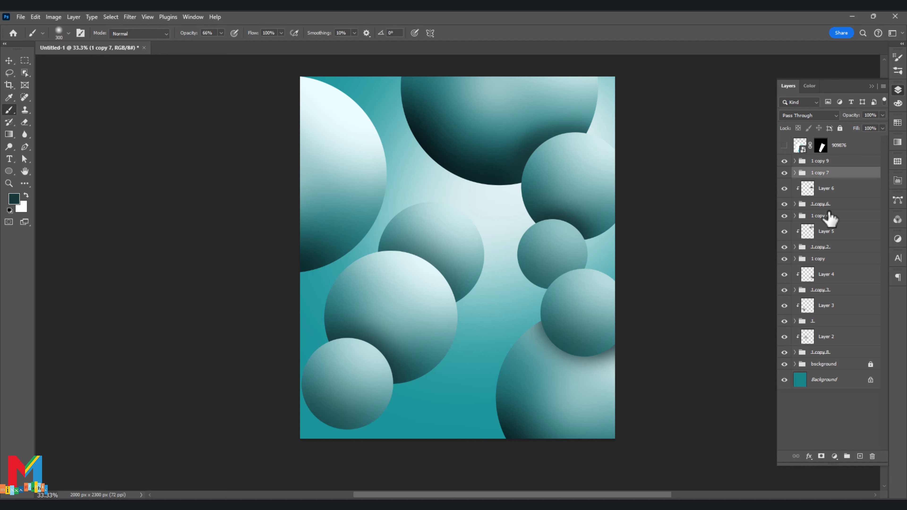
{"action": "left_click", "coordinate": [822, 173]}
{"action": "left_click", "coordinate": [860, 456]}
{"action": "right_click", "coordinate": [845, 181]}
{"action": "left_click", "coordinate": [859, 389]}
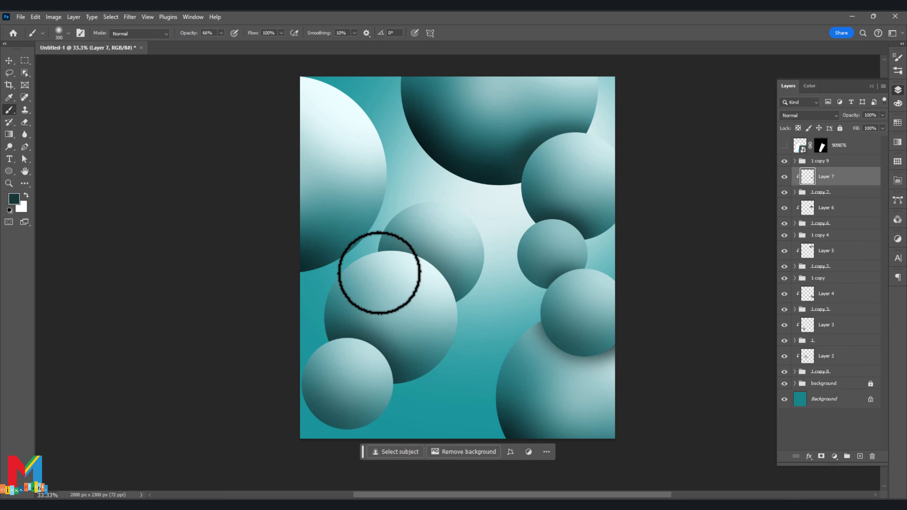
Add a new layer above the background group and choose a brush preset at size 700 for it.
{"action": "left_click", "coordinate": [832, 384]}
{"action": "left_click", "coordinate": [860, 457]}
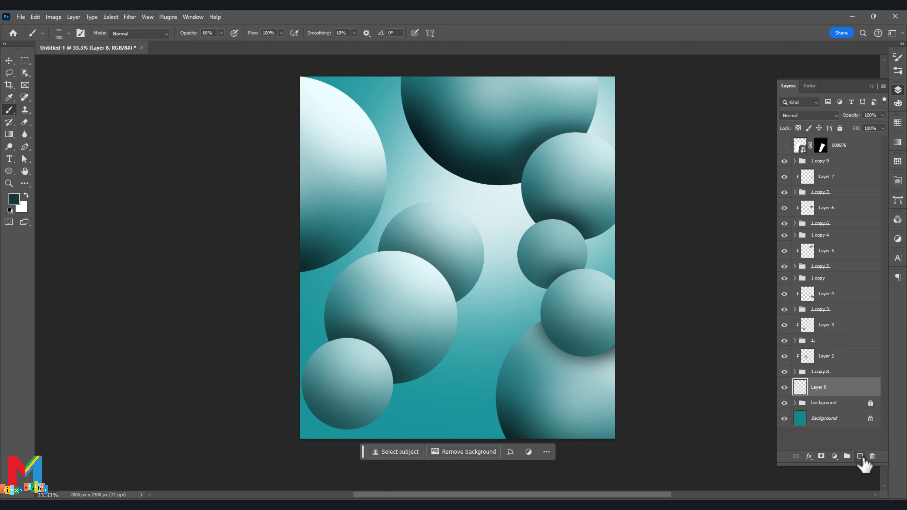
{"action": "left_click", "coordinate": [69, 33]}
{"action": "left_click_drag", "start_coordinate": [31, 67], "coordinate": [31, 77]}
{"action": "left_click", "coordinate": [19, 281]}
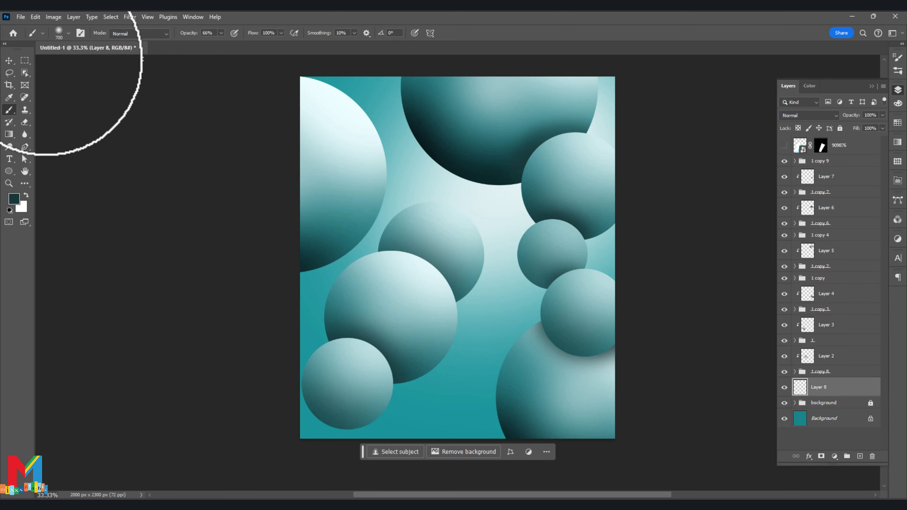
{"action": "left_click", "coordinate": [68, 33]}
{"action": "left_click", "coordinate": [172, 298]}
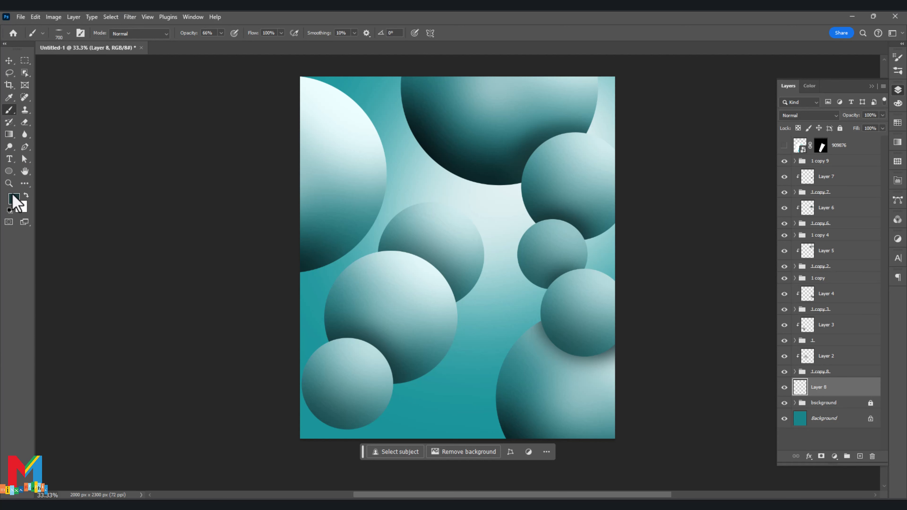
Set a near-black foreground colour and paint ground shadows beneath the spheres at lower left and along the image edge on Layer 8, enlarging the flat brush to 900 px.
{"action": "left_click", "coordinate": [14, 199]}
{"action": "left_click", "coordinate": [761, 235]}
{"action": "left_click", "coordinate": [356, 428]}
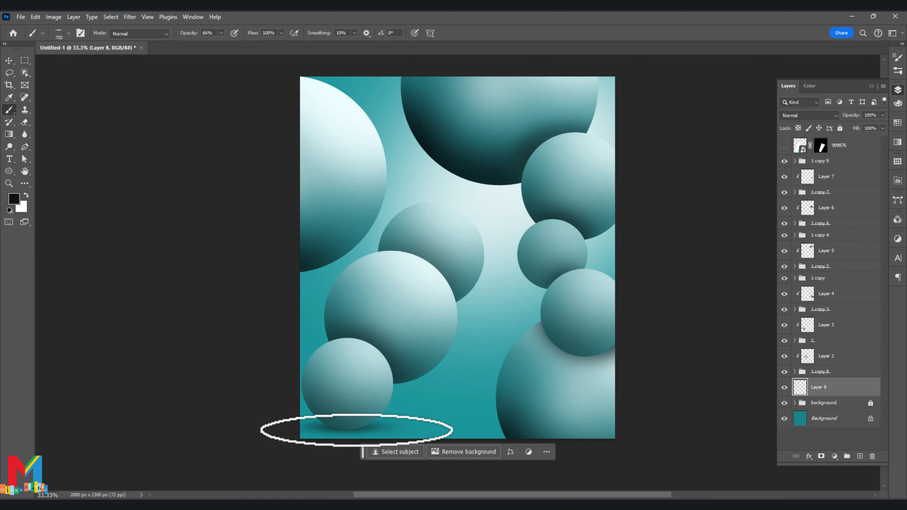
{"action": "key", "text": "bracketright"}
{"action": "key", "text": "bracketright"}
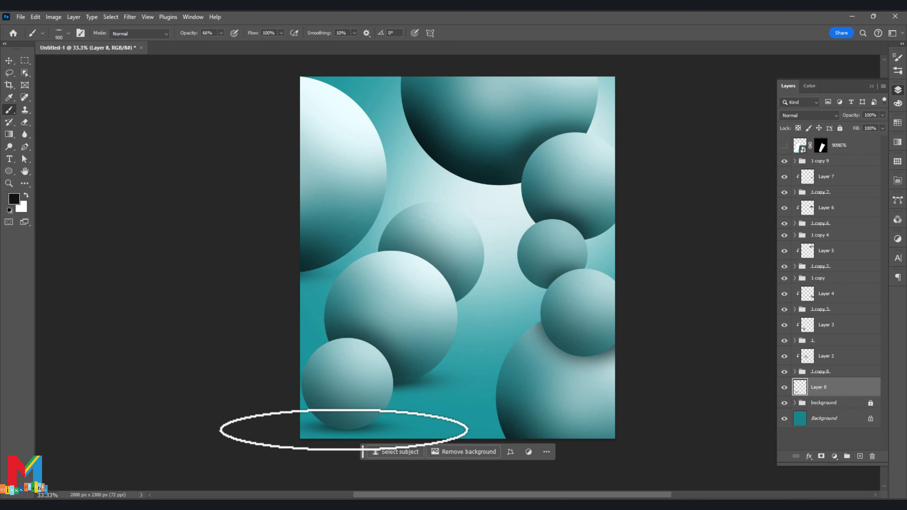
On Layer 5, clipped to the large top sphere, paint over the dark left shading with sampled teal #40898d and a soft 800 px brush.
{"action": "key", "text": "v"}
{"action": "left_click", "coordinate": [455, 122]}
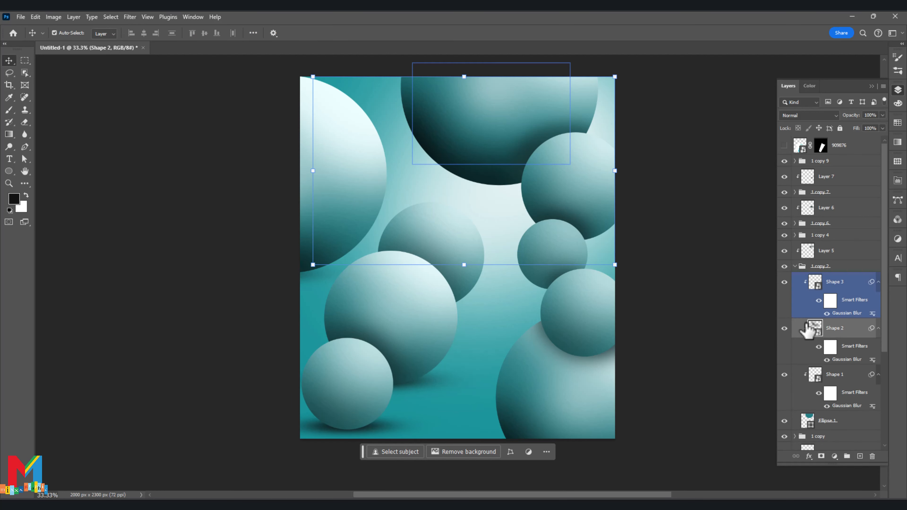
{"action": "left_click", "coordinate": [795, 266]}
{"action": "left_click", "coordinate": [784, 266]}
{"action": "left_click", "coordinate": [784, 266]}
{"action": "left_click", "coordinate": [821, 251]}
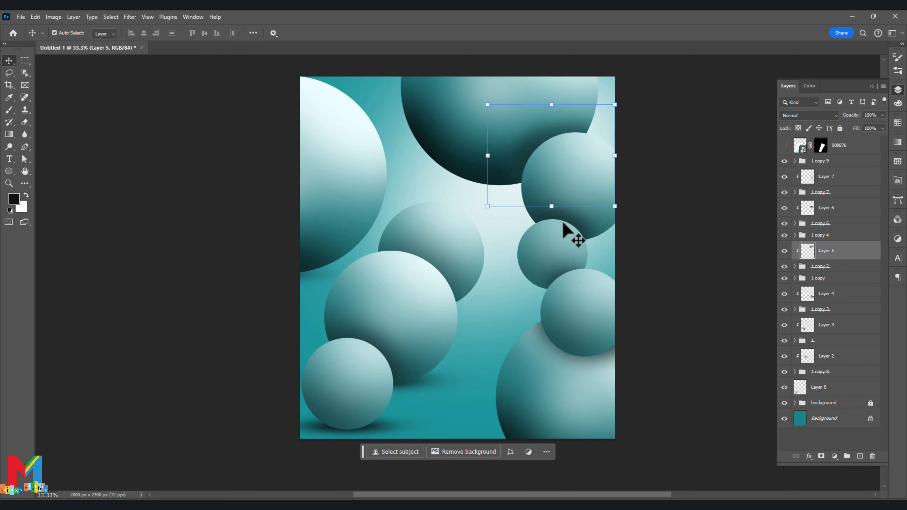
{"action": "key", "text": "b"}
{"action": "left_click", "coordinate": [68, 33]}
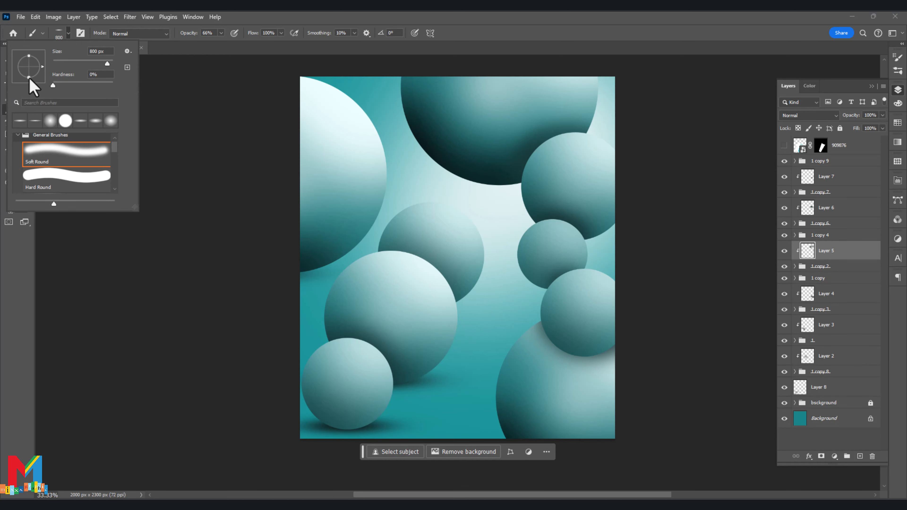
{"action": "key", "text": "Escape"}
{"action": "left_click", "coordinate": [14, 198]}
{"action": "left_click", "coordinate": [450, 92]}
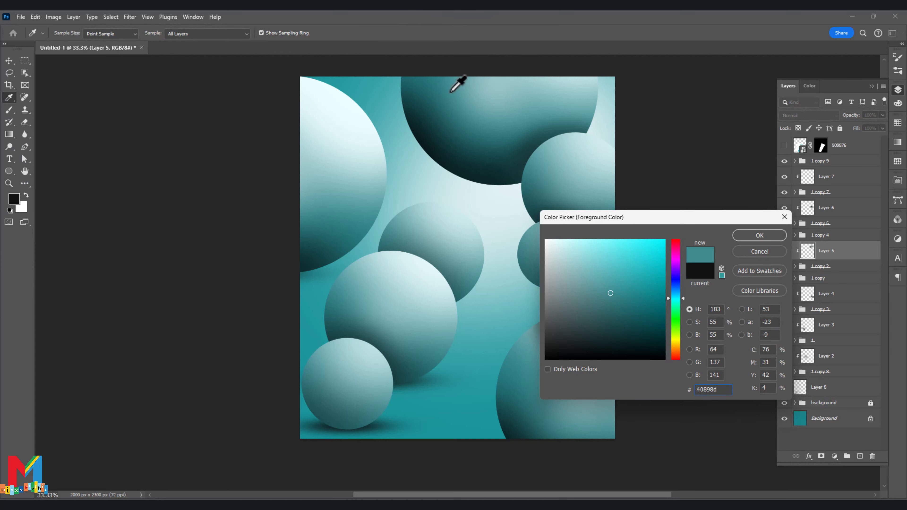
{"action": "left_click", "coordinate": [760, 238]}
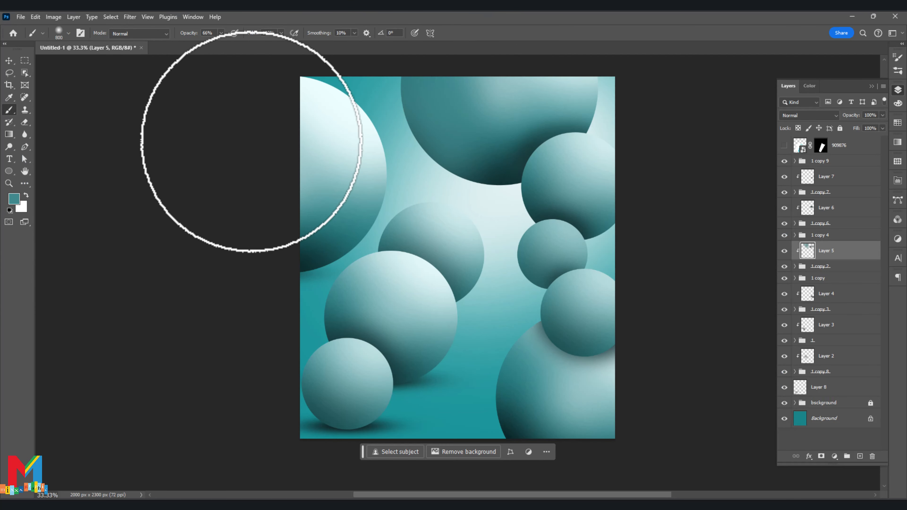
Lightly reshade the large top sphere's lower left edge in a dark colour with a 500 px brush at 36% opacity.
{"action": "left_click", "coordinate": [14, 198]}
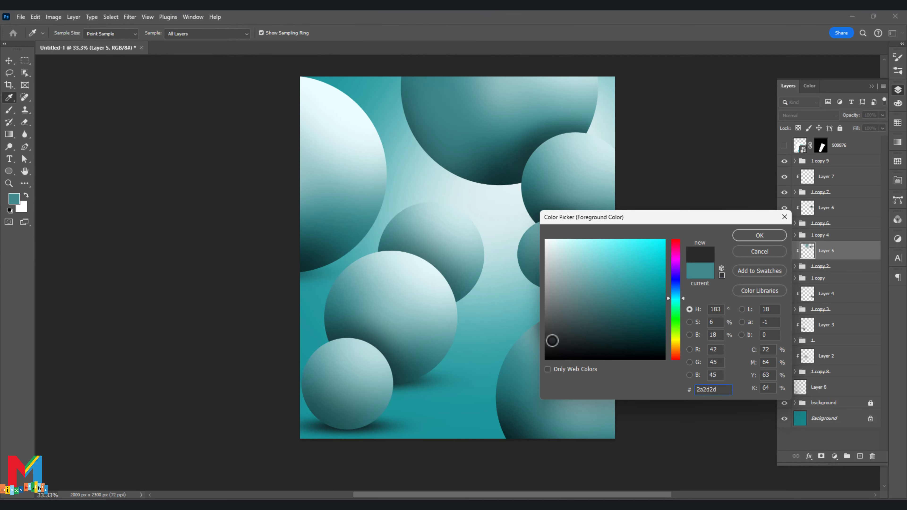
{"action": "left_click", "coordinate": [746, 237]}
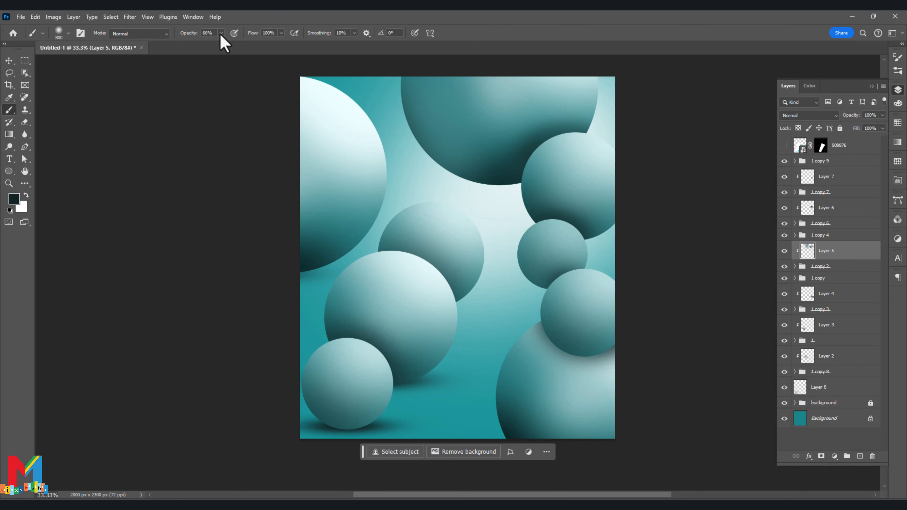
{"action": "key", "text": "3"}
{"action": "key", "text": "6"}
{"action": "key", "text": "bracketleft"}
{"action": "key", "text": "bracketleft"}
{"action": "key", "text": "bracketleft"}
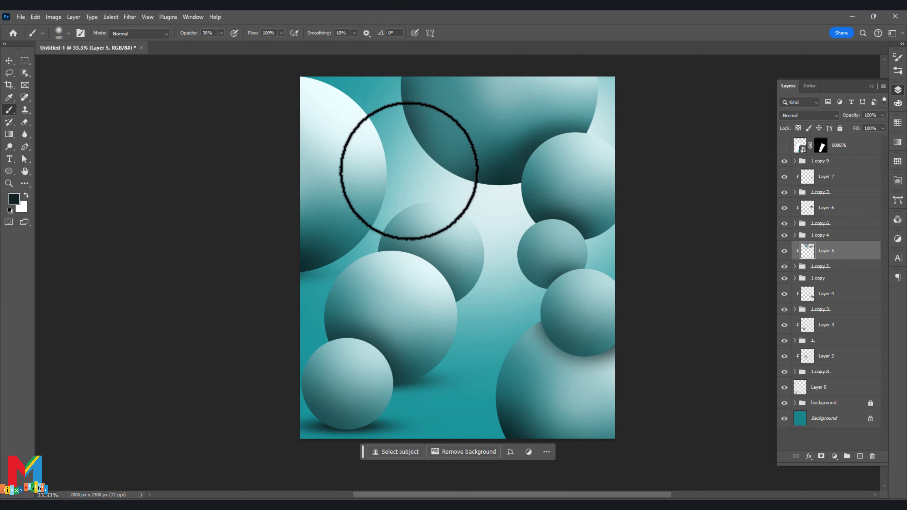
{"action": "left_click", "coordinate": [10, 61]}
{"action": "left_click", "coordinate": [214, 133]}
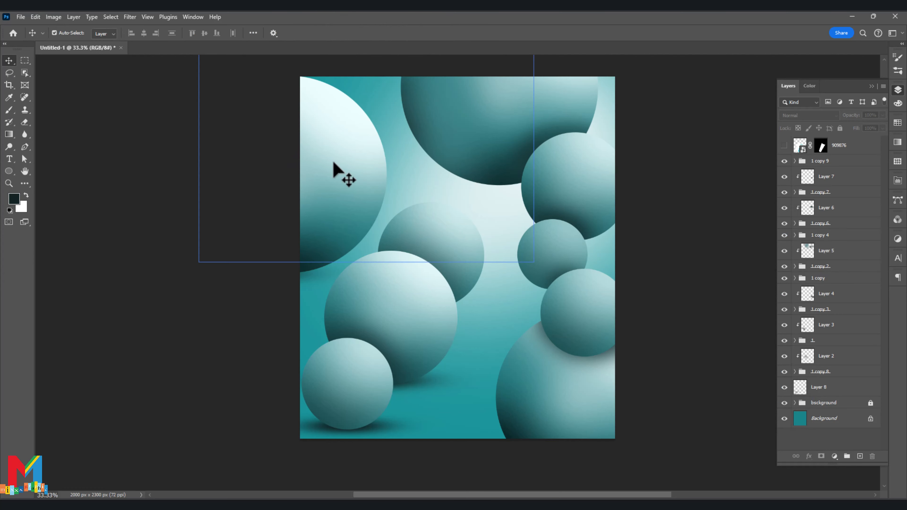
Show the collagen tube layer 909876 and scale the tube up slightly.
{"action": "left_click", "coordinate": [784, 145]}
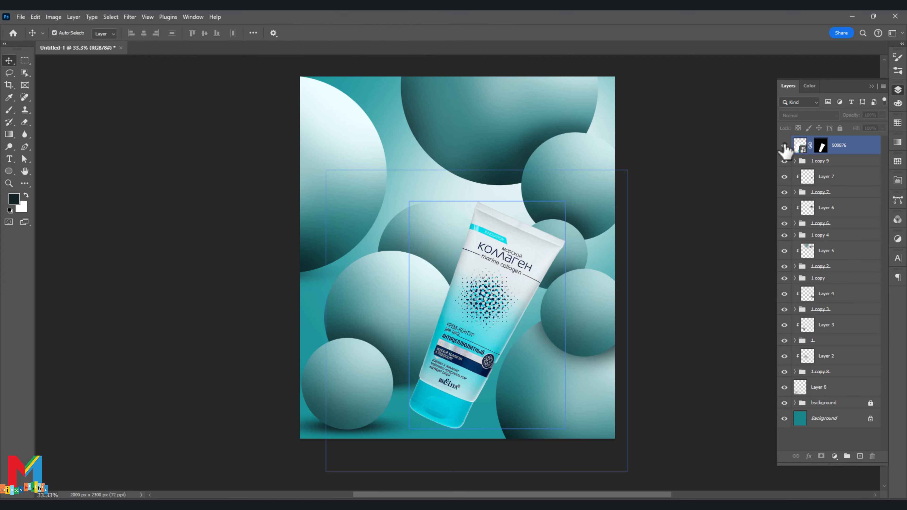
{"action": "left_click", "coordinate": [489, 244]}
{"action": "left_click_drag", "start_coordinate": [476, 170], "coordinate": [476, 151]}
{"action": "left_click", "coordinate": [468, 33]}
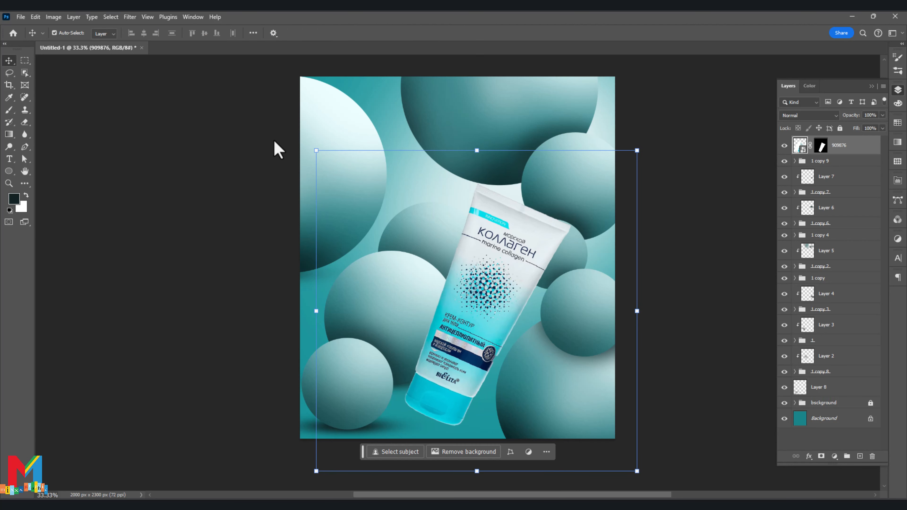
{"action": "left_click", "coordinate": [278, 150]}
On Layer 8, paint a ground shadow under the tube with a flattened 700 px brush angled at 180°.
{"action": "left_click", "coordinate": [835, 393]}
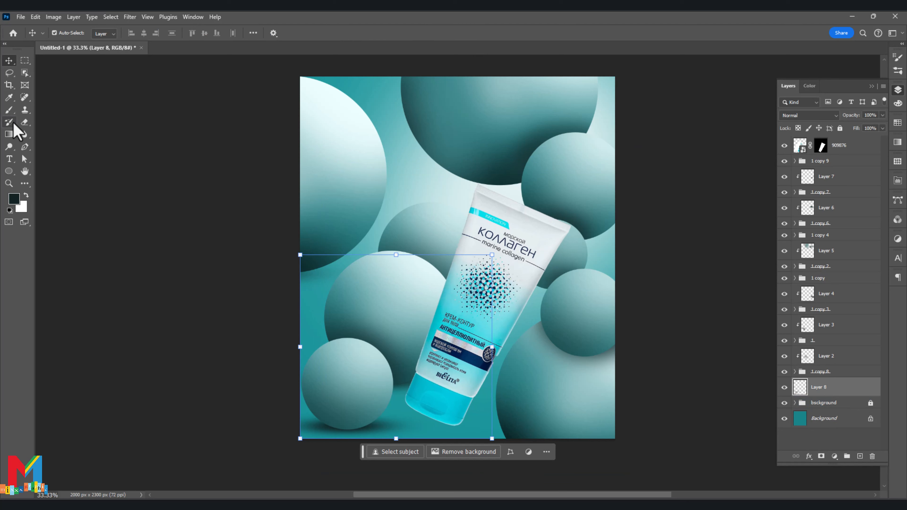
{"action": "left_click", "coordinate": [68, 32]}
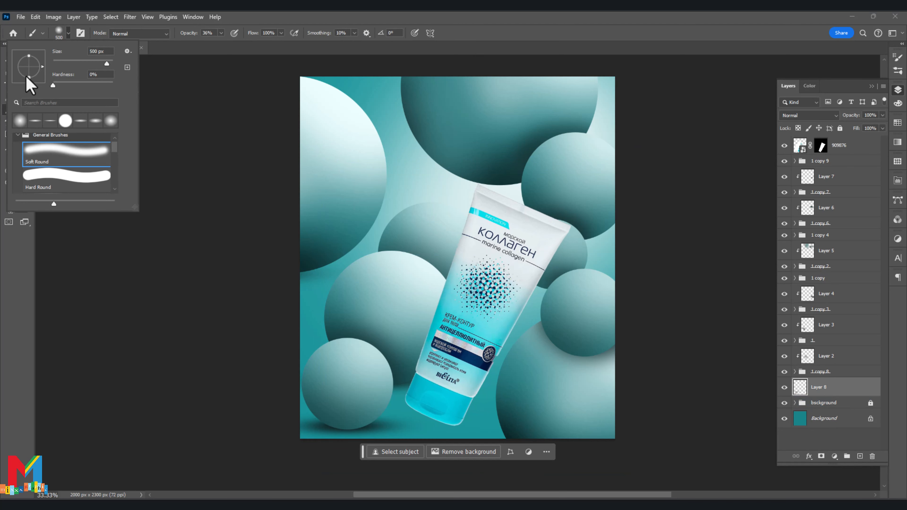
{"action": "left_click_drag", "start_coordinate": [26, 56], "coordinate": [29, 63]}
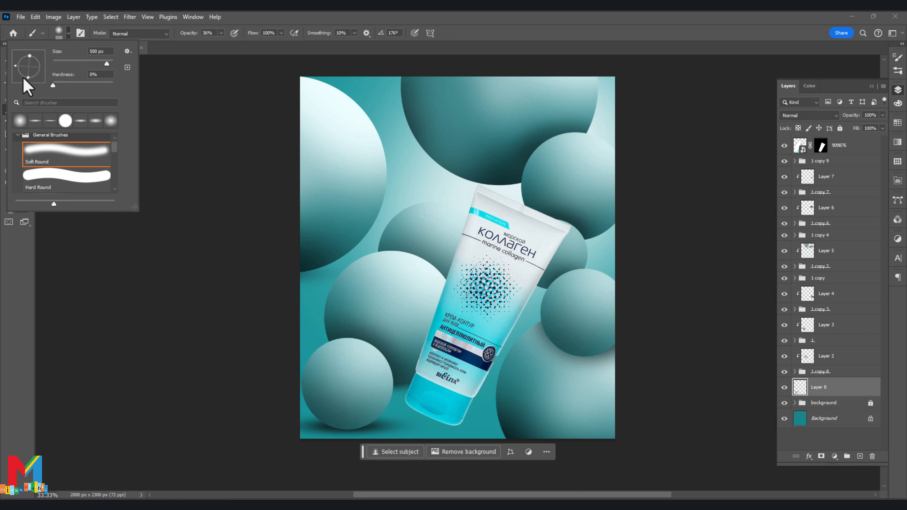
{"action": "left_click", "coordinate": [218, 345]}
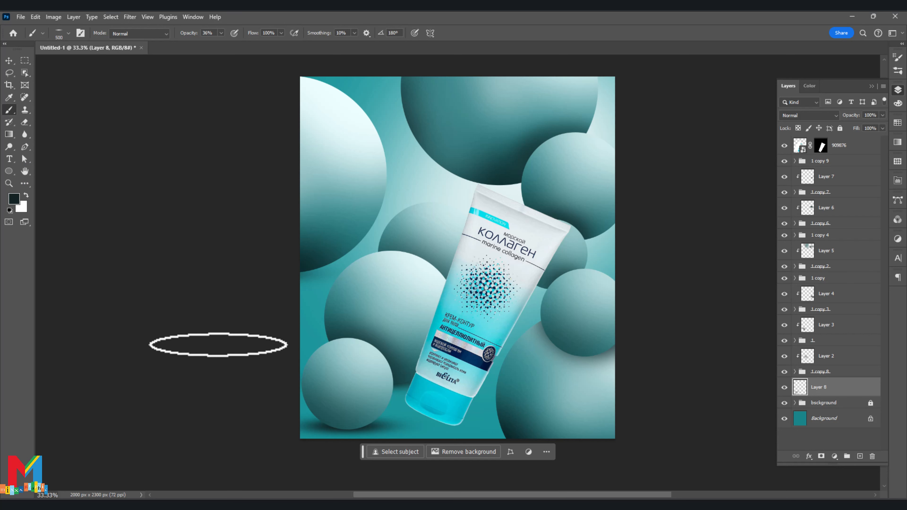
{"action": "key", "text": "bracketright"}
{"action": "key", "text": "bracketright"}
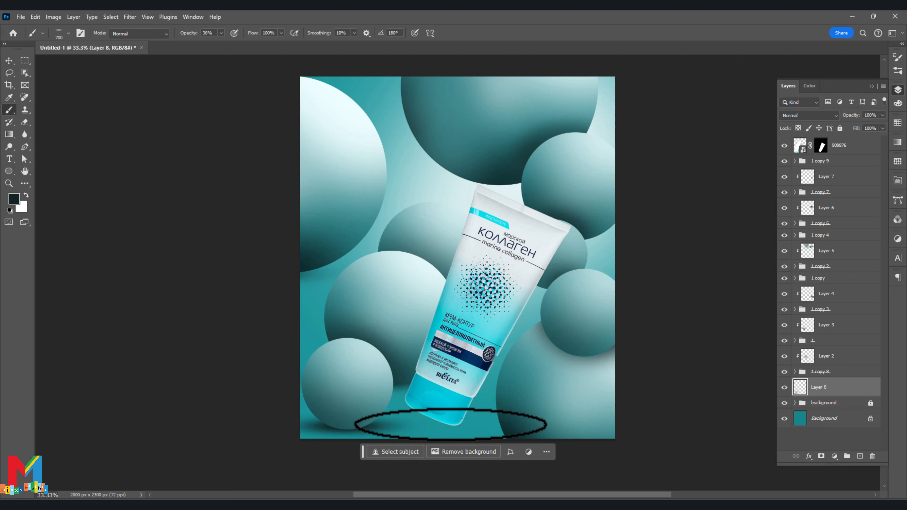
{"action": "left_click", "coordinate": [444, 425]}
{"action": "left_click", "coordinate": [9, 61]}
{"action": "left_click", "coordinate": [200, 172]}
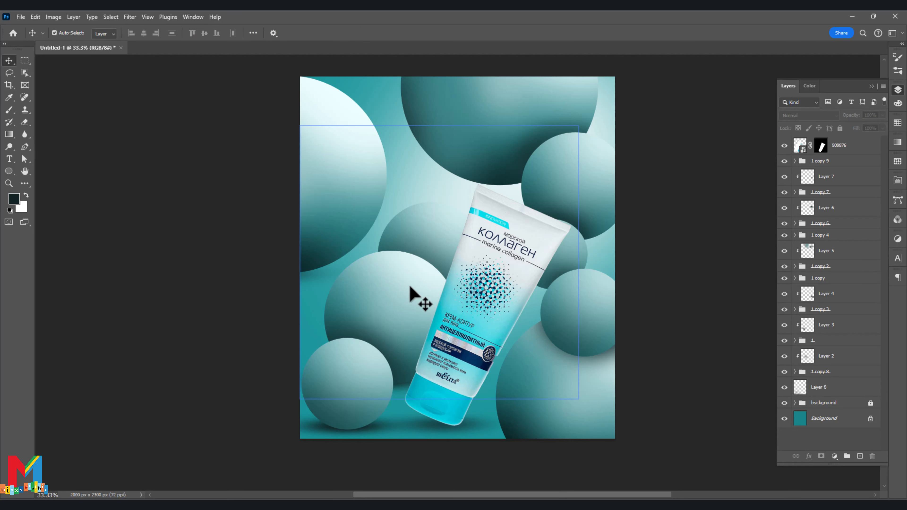
On Layer 3, shade the middle left sphere beside the tube with dark teal #17474c and a soft 500 px brush.
{"action": "left_click", "coordinate": [409, 287]}
{"action": "left_click", "coordinate": [795, 305]}
{"action": "left_click", "coordinate": [821, 324]}
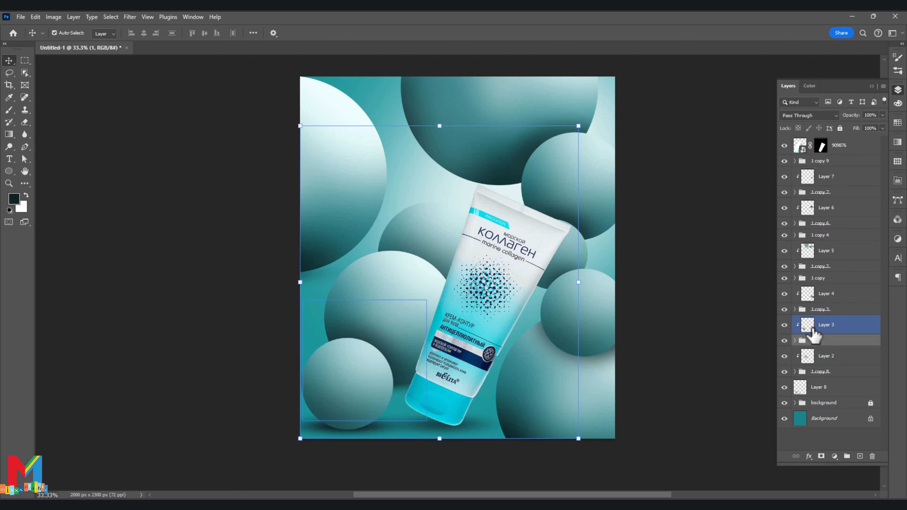
{"action": "left_click", "coordinate": [8, 111]}
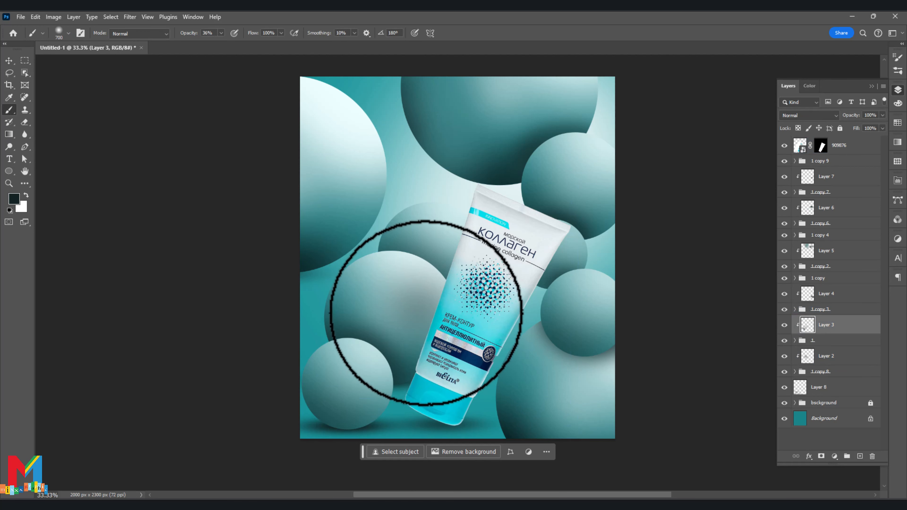
{"action": "left_click", "coordinate": [14, 197]}
{"action": "left_click", "coordinate": [487, 339]}
{"action": "left_click_drag", "start_coordinate": [627, 300], "coordinate": [629, 322]}
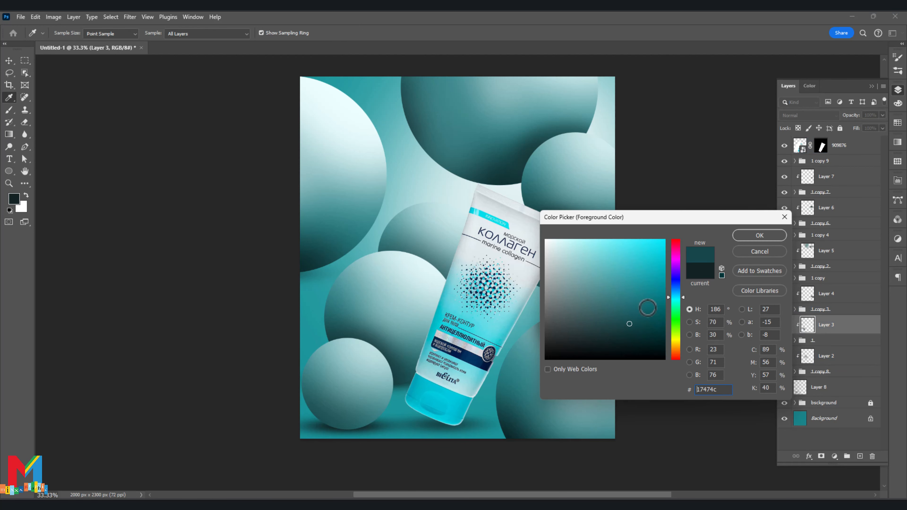
{"action": "left_click", "coordinate": [753, 236]}
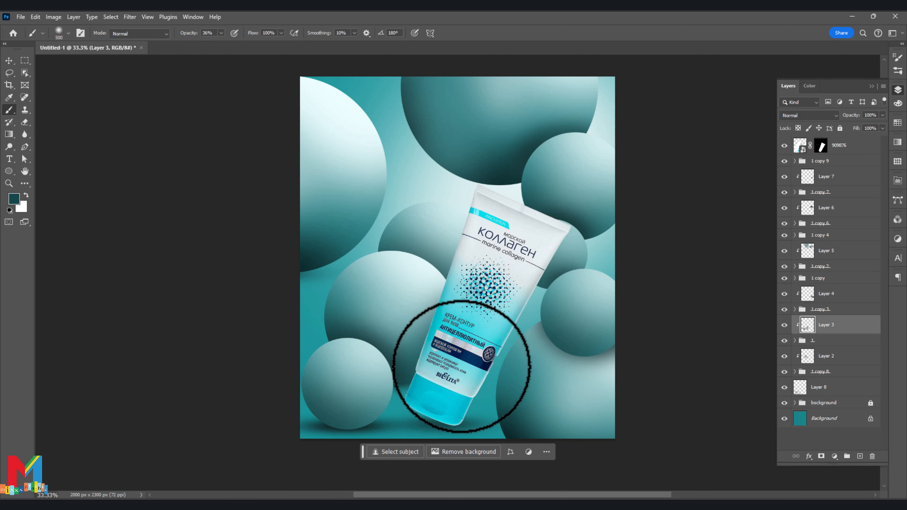
Find the group of the upper left sphere behind the tube by selecting it on the canvas and toggling sphere groups' visibility.
{"action": "key", "text": "v"}
{"action": "left_click", "coordinate": [399, 212]}
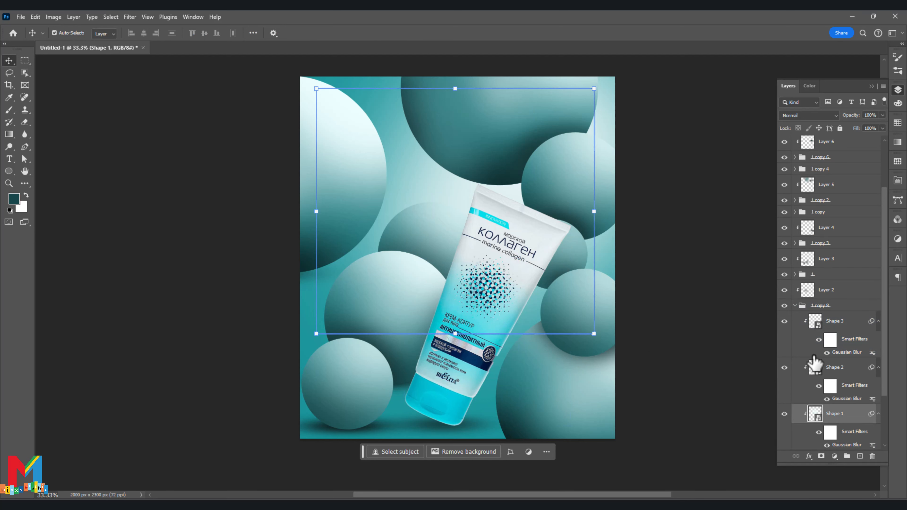
{"action": "left_click", "coordinate": [795, 305]}
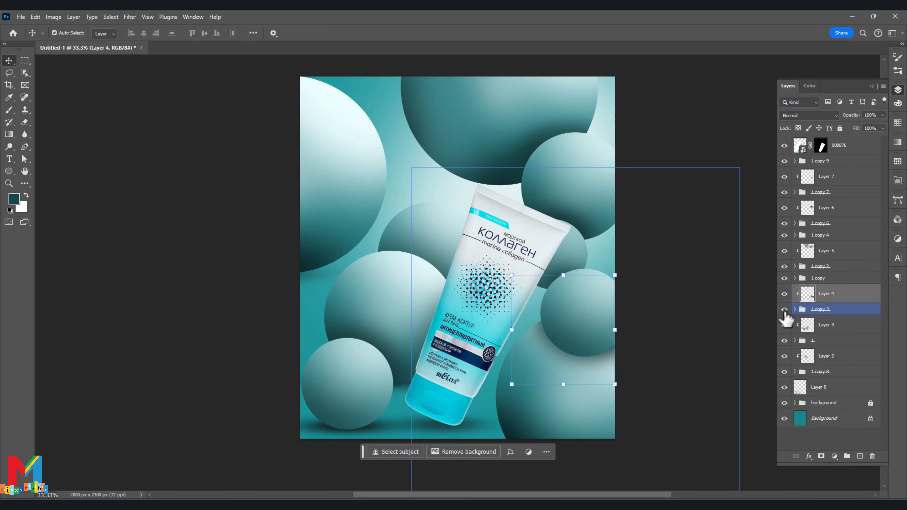
{"action": "left_click", "coordinate": [792, 291]}
{"action": "left_click", "coordinate": [784, 278]}
{"action": "left_click", "coordinate": [784, 278]}
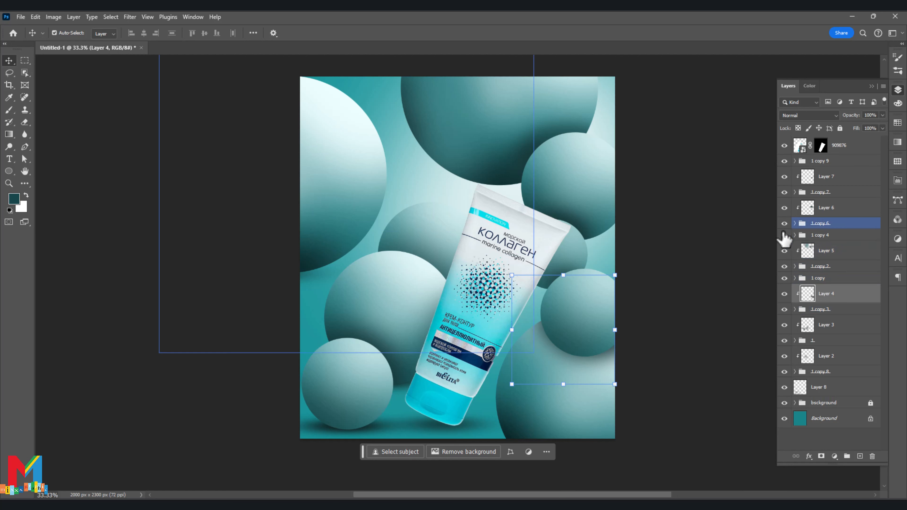
{"action": "left_click", "coordinate": [784, 223]}
{"action": "left_click", "coordinate": [784, 223]}
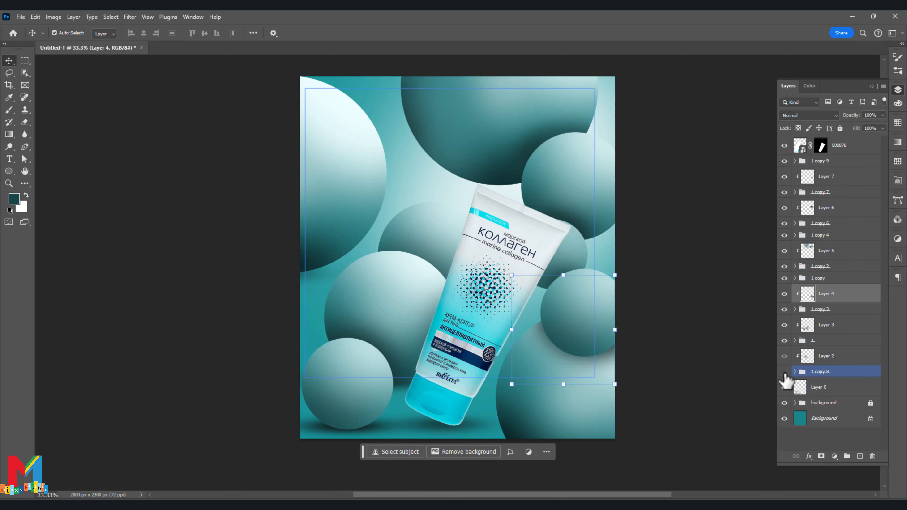
Check the 1 copy 8 group and, on its clipped Layer 2, paint the tube's shadow on that sphere with a 300 px brush.
{"action": "left_click", "coordinate": [784, 371]}
{"action": "left_click", "coordinate": [784, 371]}
{"action": "left_click", "coordinate": [801, 359]}
{"action": "key", "text": "b"}
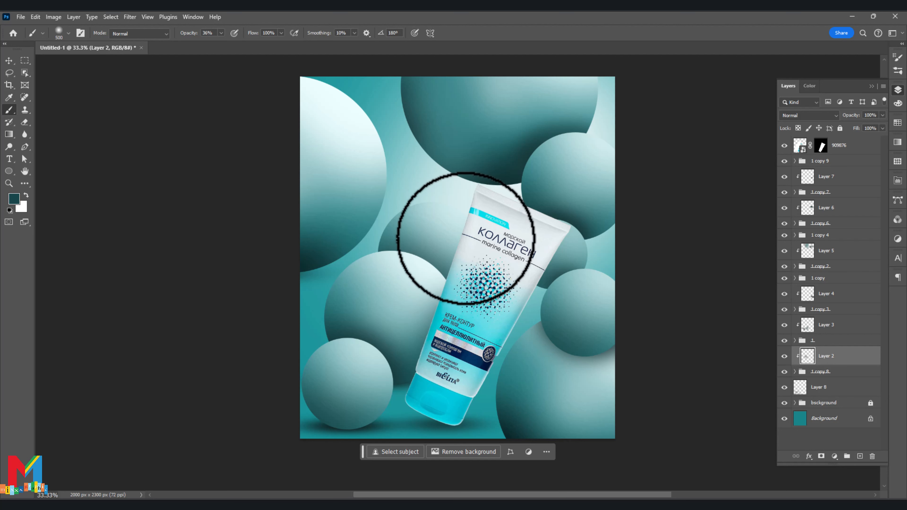
{"action": "key", "text": "bracketleft"}
{"action": "key", "text": "bracketleft"}
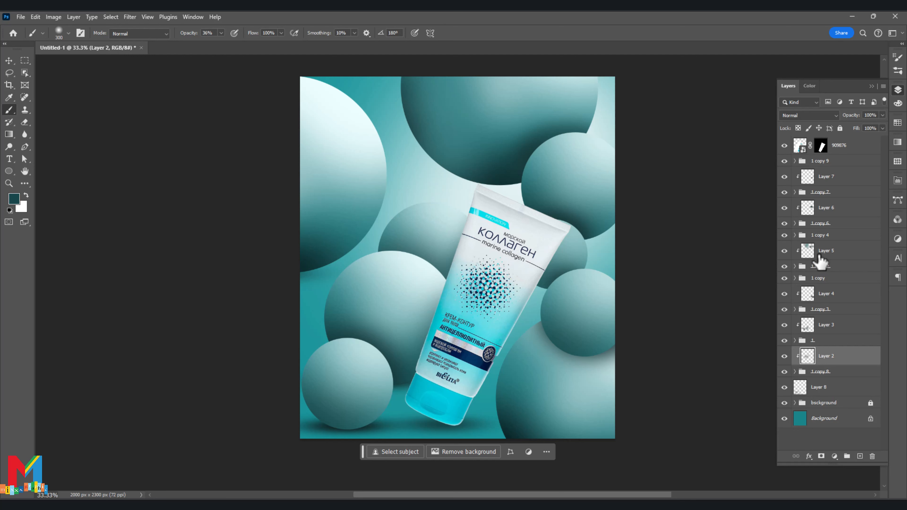
Check the 1 copy 9 and 1 copy 7 groups and paint the tube's shadow onto the small 1 copy 7 sphere on clipped Layer 7.
{"action": "scroll", "coordinate": [821, 193], "scroll_direction": "up", "scroll_amount": 1}
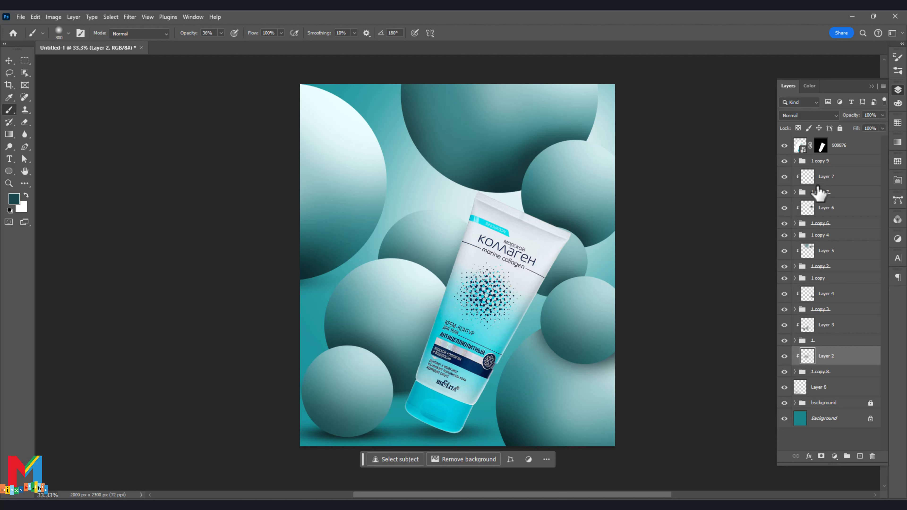
{"action": "left_click", "coordinate": [785, 161]}
{"action": "left_click", "coordinate": [784, 161]}
{"action": "left_click", "coordinate": [784, 192]}
{"action": "left_click", "coordinate": [784, 192]}
{"action": "left_click", "coordinate": [824, 177]}
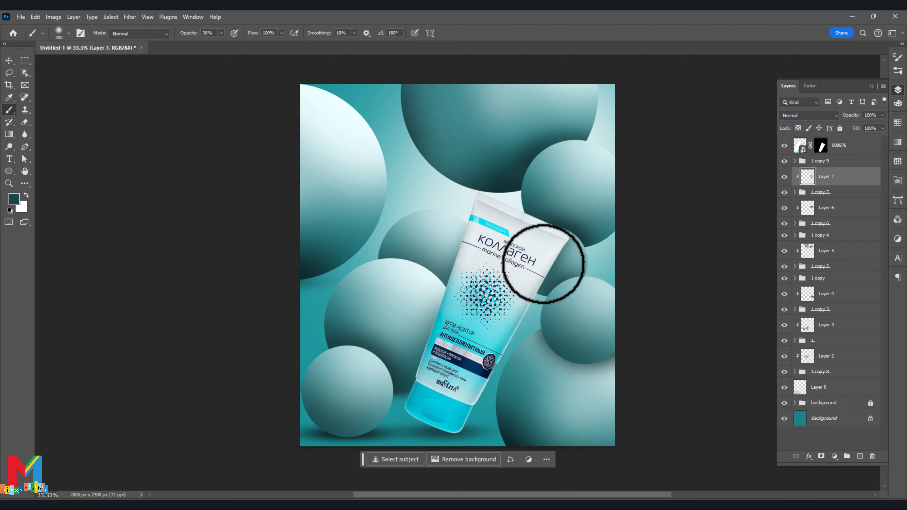
{"action": "left_click", "coordinate": [9, 61]}
{"action": "left_click", "coordinate": [470, 211]}
Add a Curves adjustment clipped to the tube layer with lowered midtones, and invert its mask to black.
{"action": "scroll", "coordinate": [835, 160], "scroll_direction": "up", "scroll_amount": 3}
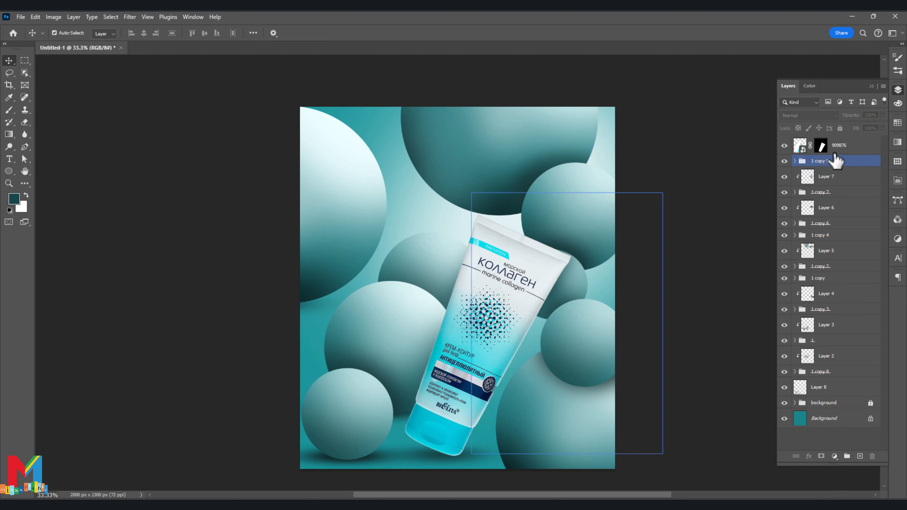
{"action": "left_click", "coordinate": [839, 148]}
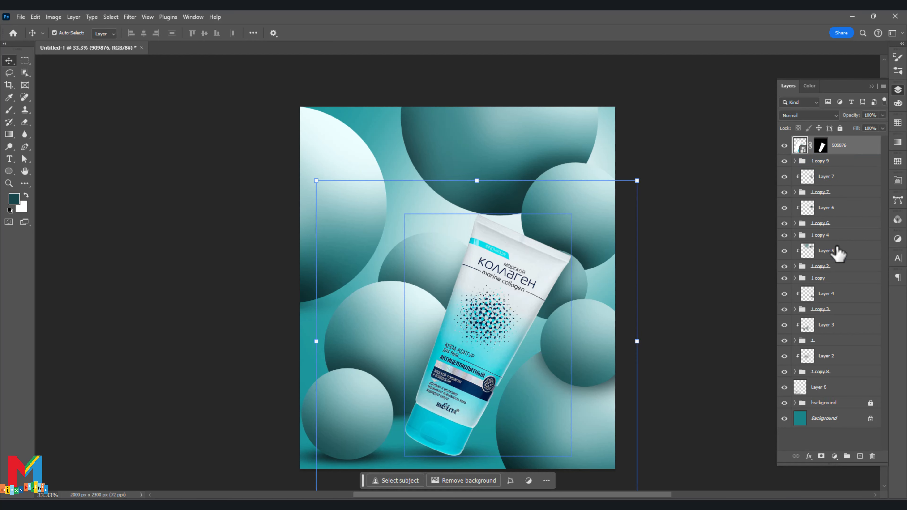
{"action": "left_click", "coordinate": [834, 457]}
{"action": "left_click", "coordinate": [804, 335]}
{"action": "left_click_drag", "start_coordinate": [832, 270], "coordinate": [835, 291]}
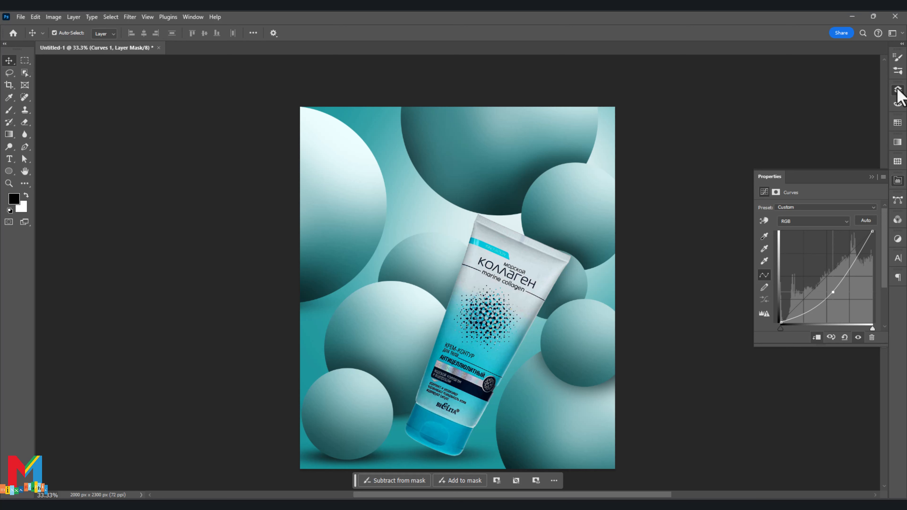
{"action": "left_click", "coordinate": [898, 89]}
{"action": "key", "text": "ctrl+i"}
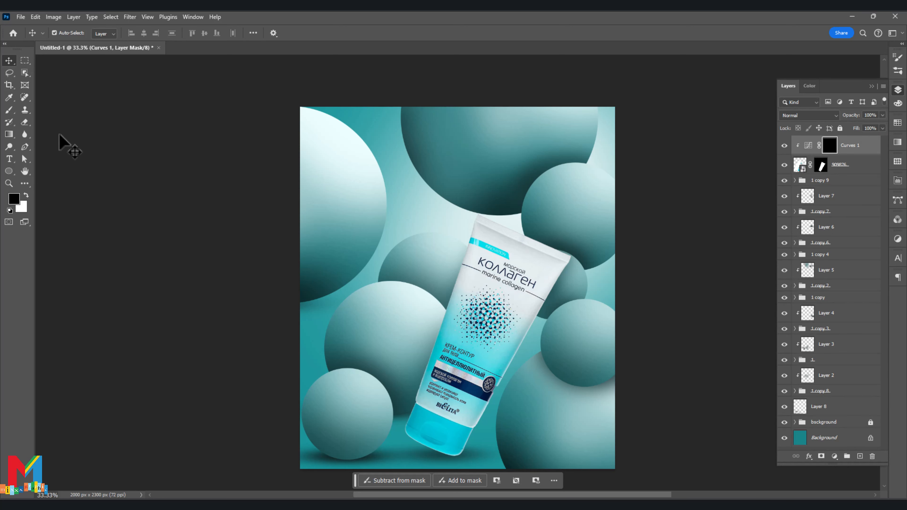
Paint white on the Curves 1 mask over the tube's lower end with a 500 px brush at 36% opacity.
{"action": "left_click", "coordinate": [9, 110]}
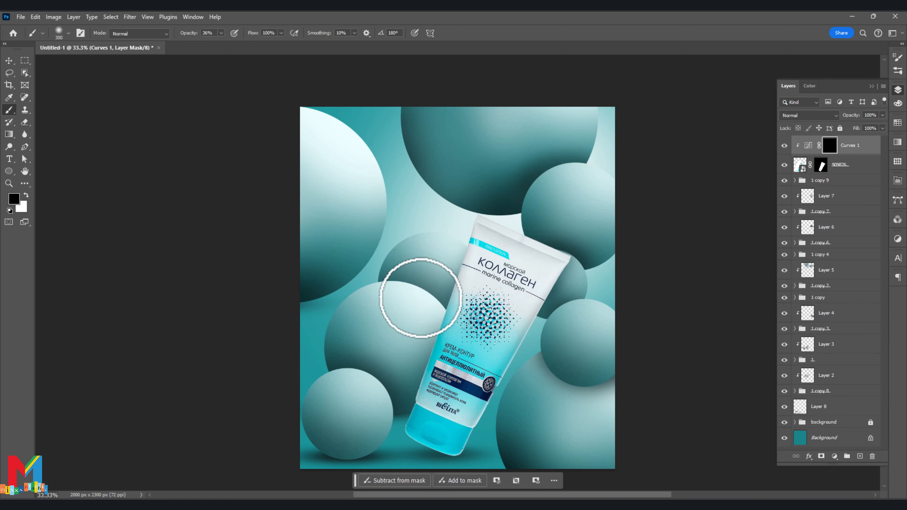
{"action": "key", "text": "bracketright"}
{"action": "key", "text": "bracketright"}
{"action": "key", "text": "x"}
{"action": "mouse_move", "coordinate": [415, 416]}
{"action": "left_mouse_down"}
{"action": "mouse_move", "coordinate": [451, 430]}
{"action": "mouse_move", "coordinate": [490, 375]}
{"action": "mouse_move", "coordinate": [466, 379]}
{"action": "mouse_move", "coordinate": [440, 436]}
{"action": "mouse_move", "coordinate": [419, 449]}
{"action": "mouse_move", "coordinate": [452, 446]}
{"action": "mouse_move", "coordinate": [462, 397]}
{"action": "mouse_move", "coordinate": [445, 385]}
{"action": "mouse_move", "coordinate": [443, 392]}
{"action": "mouse_move", "coordinate": [466, 341]}
{"action": "mouse_move", "coordinate": [439, 388]}
{"action": "mouse_move", "coordinate": [502, 399]}
{"action": "mouse_move", "coordinate": [505, 384]}
{"action": "mouse_move", "coordinate": [466, 433]}
{"action": "left_mouse_up"}
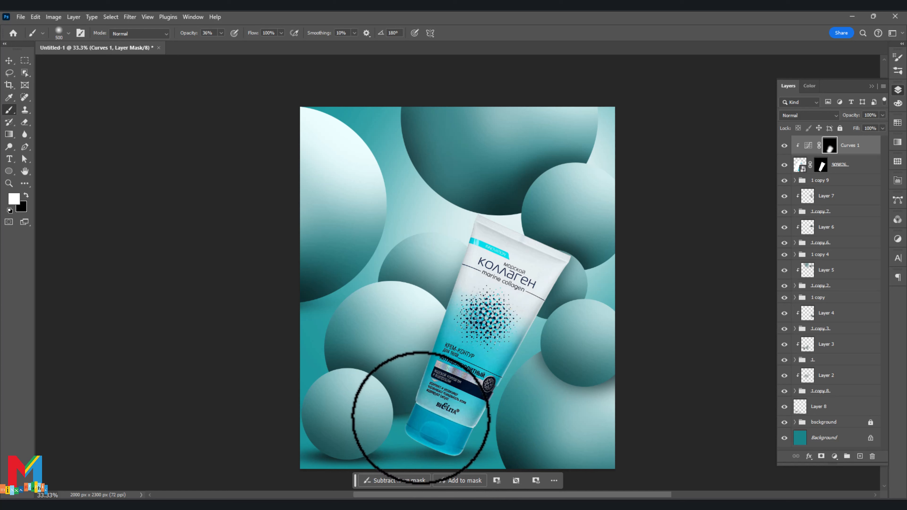
Add a Color Balance adjustment clipped to the tube layer and shift its midtones toward cyan.
{"action": "left_click", "coordinate": [800, 165]}
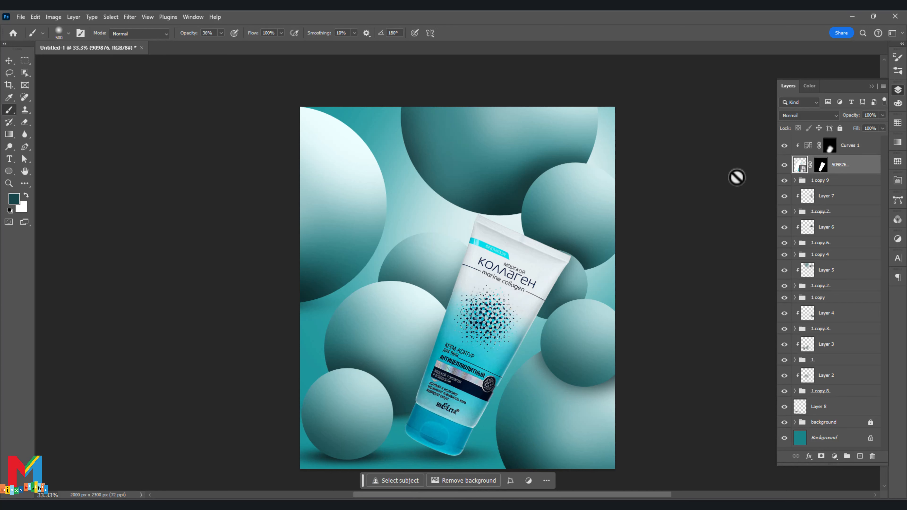
{"action": "left_click", "coordinate": [835, 457]}
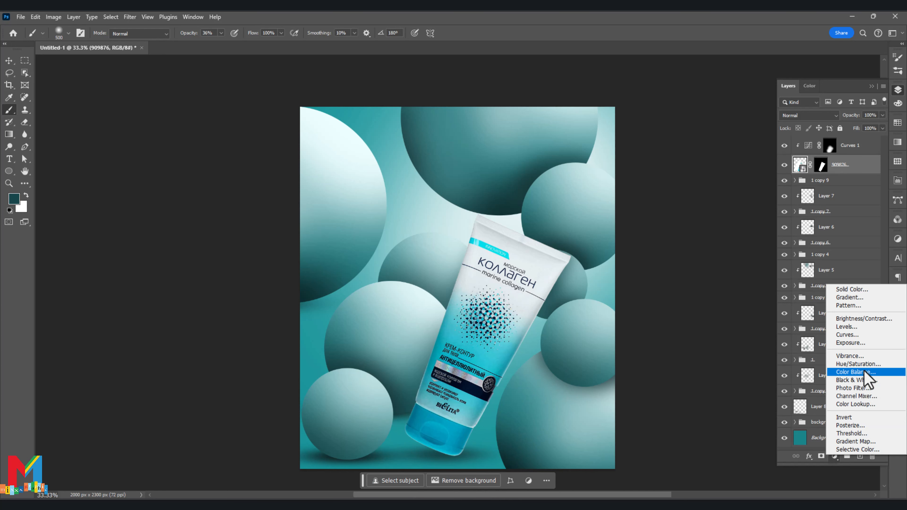
{"action": "left_click", "coordinate": [866, 373]}
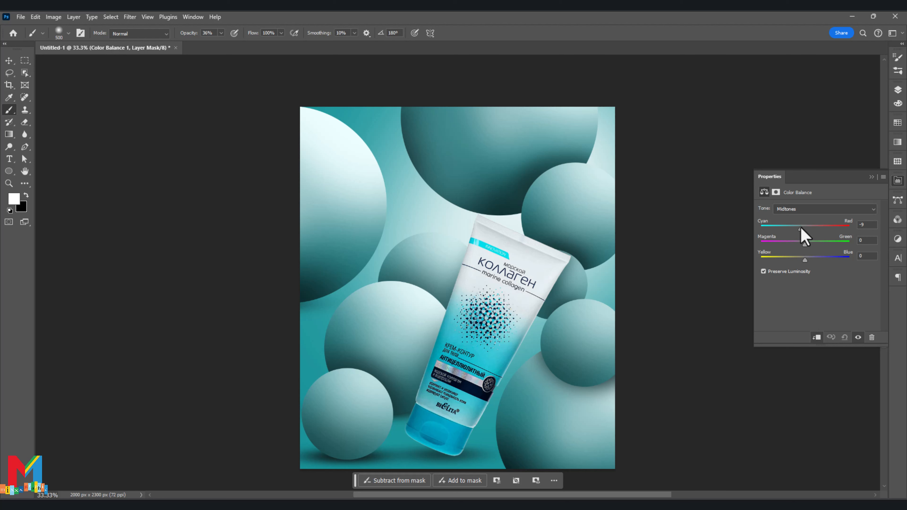
{"action": "left_click", "coordinate": [815, 338]}
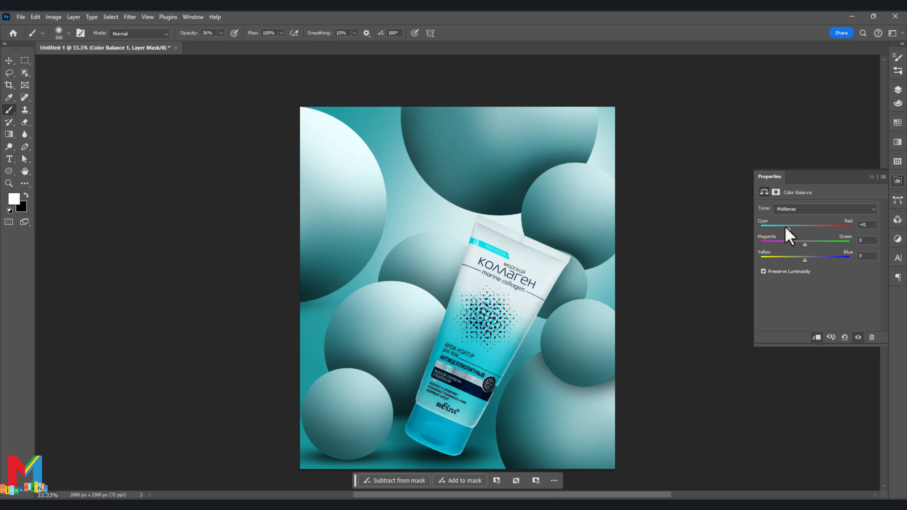
{"action": "mouse_move", "coordinate": [794, 229]}
{"action": "left_mouse_down"}
{"action": "mouse_move", "coordinate": [821, 229]}
{"action": "mouse_move", "coordinate": [799, 231]}
{"action": "left_mouse_up"}
Adjust the cyan–red balance of the highlights in the tube's Color Balance adjustment.
{"action": "left_click", "coordinate": [808, 213]}
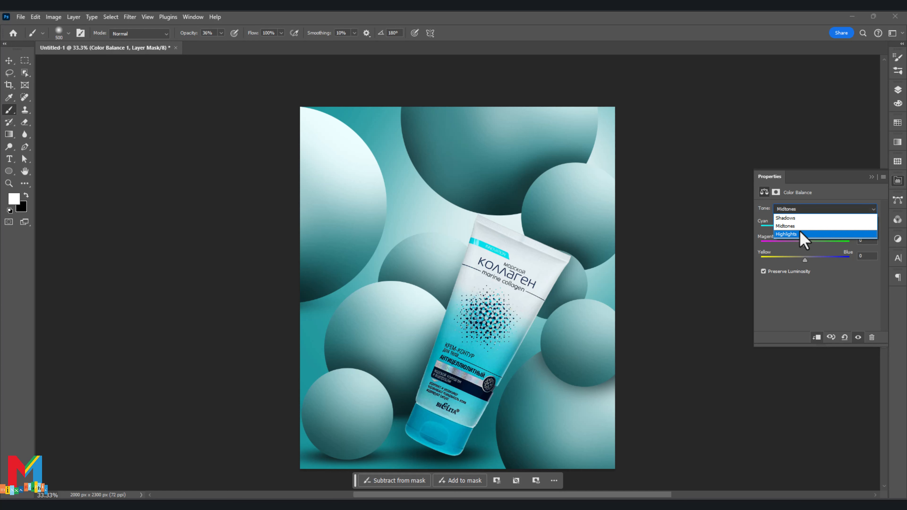
{"action": "left_click", "coordinate": [802, 234]}
{"action": "left_click_drag", "start_coordinate": [805, 229], "coordinate": [806, 229]}
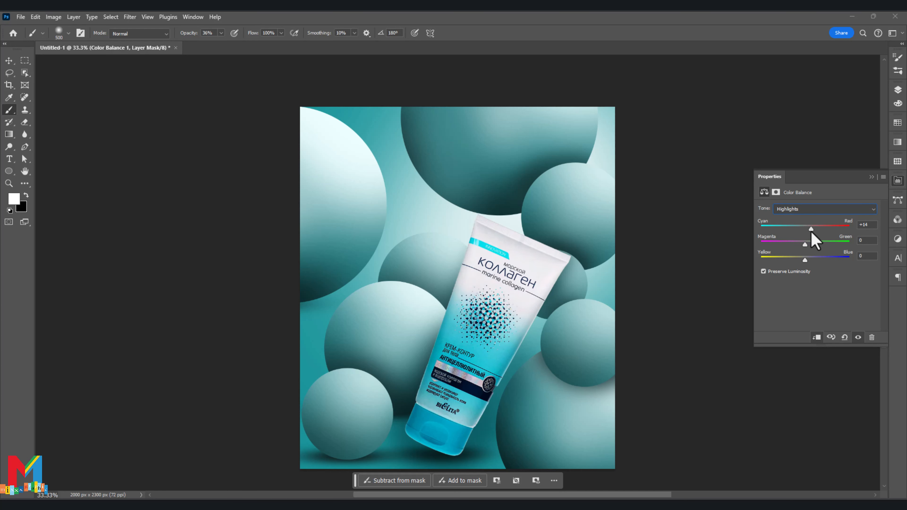
{"action": "left_click", "coordinate": [871, 176]}
{"action": "left_click", "coordinate": [898, 90]}
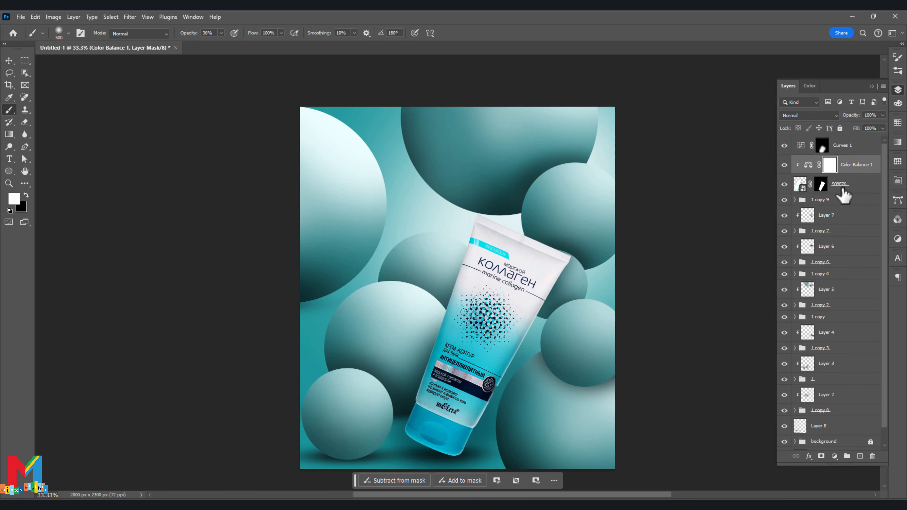
Add a second Curves adjustment directly above the tube layer with raised midtones, and invert its mask to black.
{"action": "left_click", "coordinate": [842, 192]}
{"action": "left_click", "coordinate": [834, 456]}
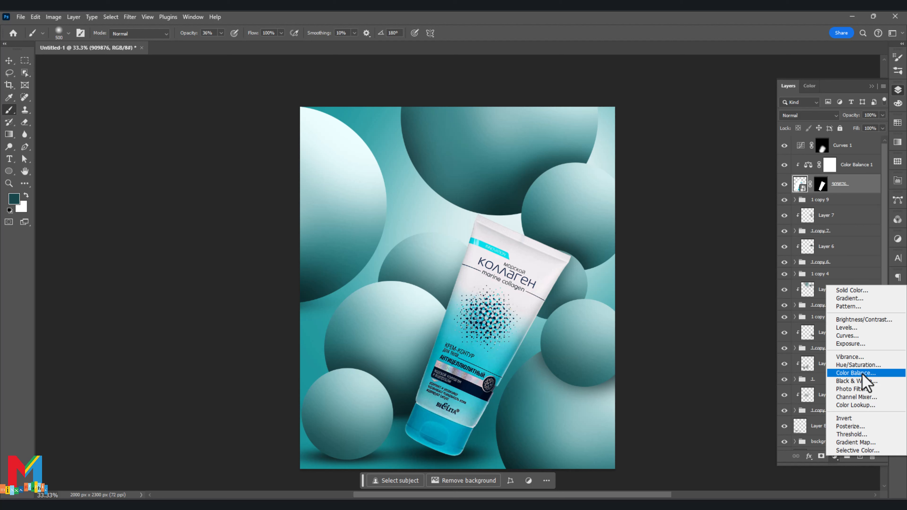
{"action": "left_click", "coordinate": [847, 336]}
{"action": "left_click_drag", "start_coordinate": [819, 285], "coordinate": [819, 263]}
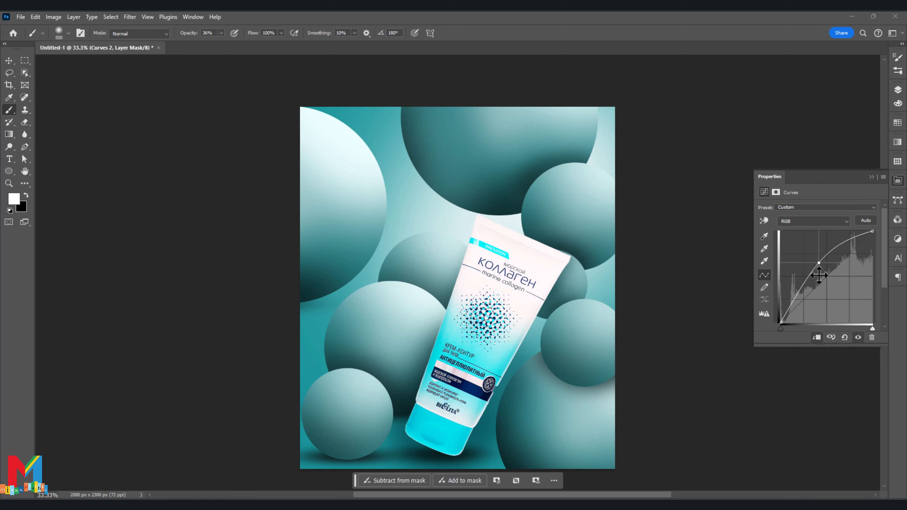
{"action": "left_click", "coordinate": [897, 180]}
{"action": "left_click", "coordinate": [897, 89]}
{"action": "key", "text": "ctrl+i"}
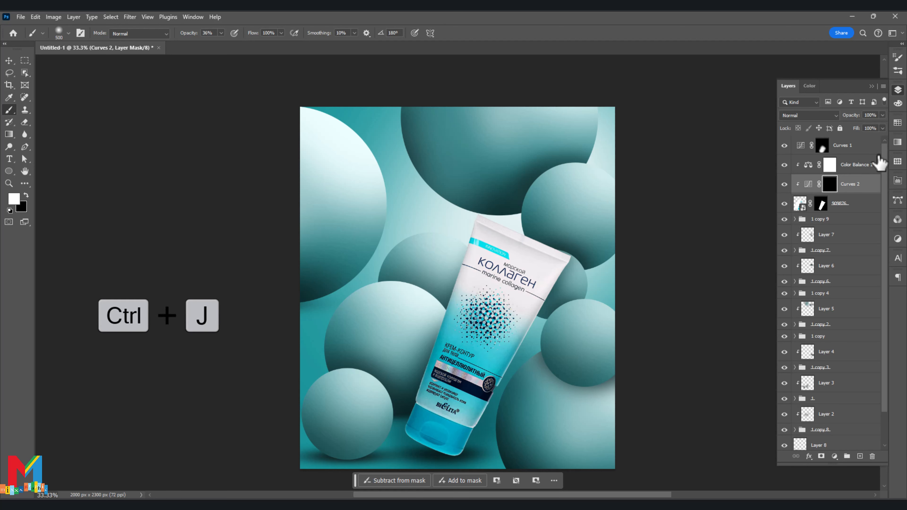
Brighten the tube's two upper corners by painting white on the Curves 2 mask at 54% brush opacity, and deselect the layer.
{"action": "left_click", "coordinate": [221, 32]}
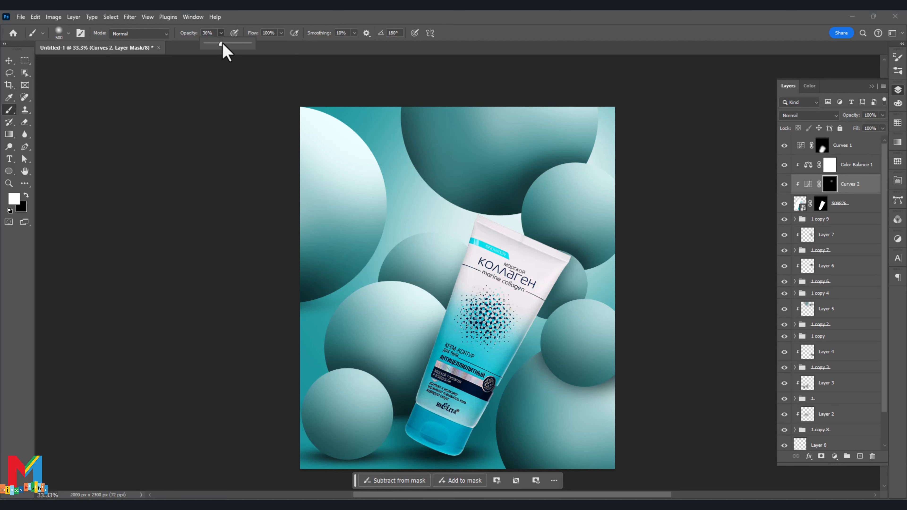
{"action": "left_click_drag", "start_coordinate": [221, 44], "coordinate": [230, 44]}
{"action": "left_click", "coordinate": [471, 221]}
{"action": "left_click", "coordinate": [565, 267]}
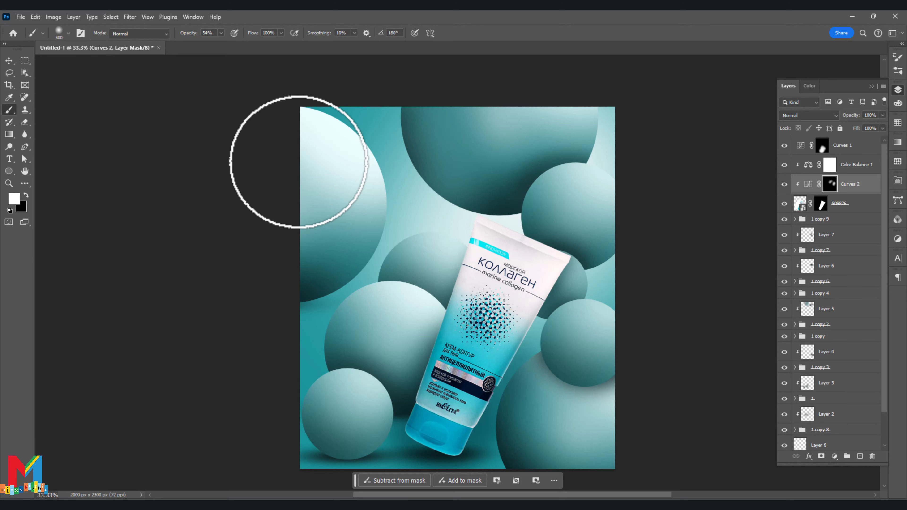
{"action": "left_click", "coordinate": [9, 60]}
{"action": "left_click", "coordinate": [141, 157]}
{"action": "scroll", "coordinate": [131, 147], "scroll_direction": "up", "scroll_amount": 2}
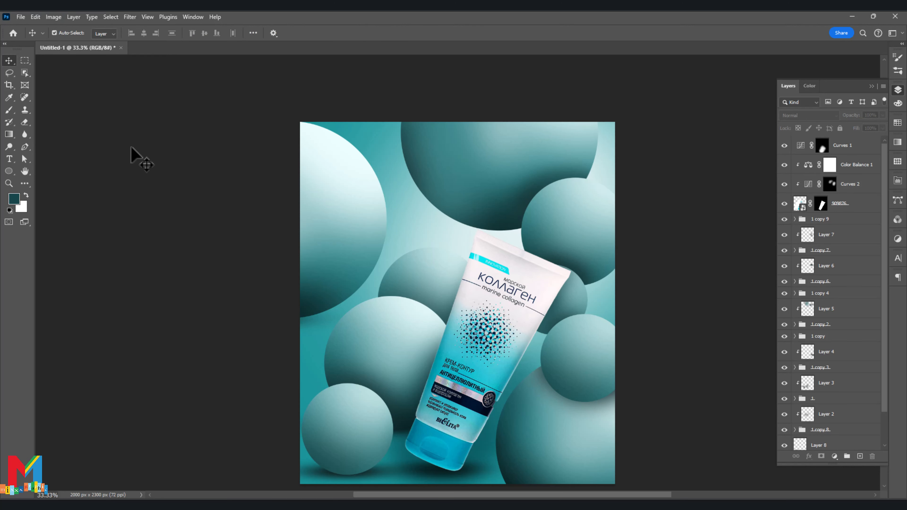
{"action": "scroll", "coordinate": [131, 147], "scroll_direction": "down", "scroll_amount": 3}
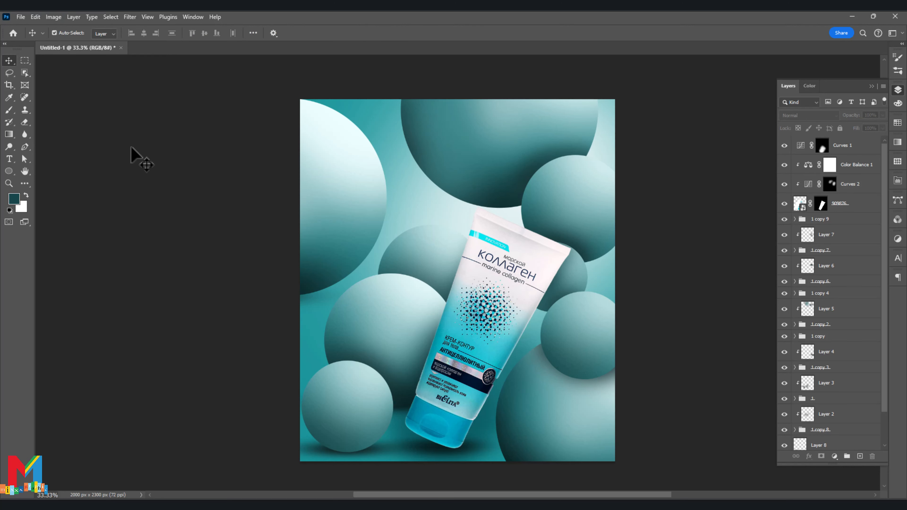
Unlock the Background layer, select every layer from Curves 1 down to it, and stamp all visible layers into a new merged layer.
{"action": "left_click", "coordinate": [842, 147]}
{"action": "scroll", "coordinate": [842, 259], "scroll_direction": "down", "scroll_amount": 2}
{"action": "left_click", "coordinate": [869, 444]}
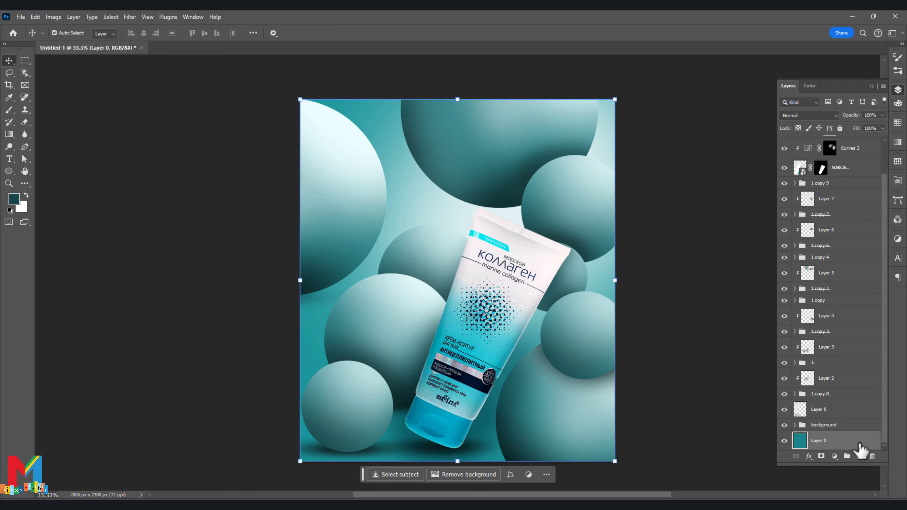
{"action": "scroll", "coordinate": [857, 393], "scroll_direction": "up", "scroll_amount": 2}
{"action": "left_click", "coordinate": [843, 147]}
{"action": "scroll", "coordinate": [851, 304], "scroll_direction": "down", "scroll_amount": 2}
{"action": "left_click", "coordinate": [852, 439], "text": "shift"}
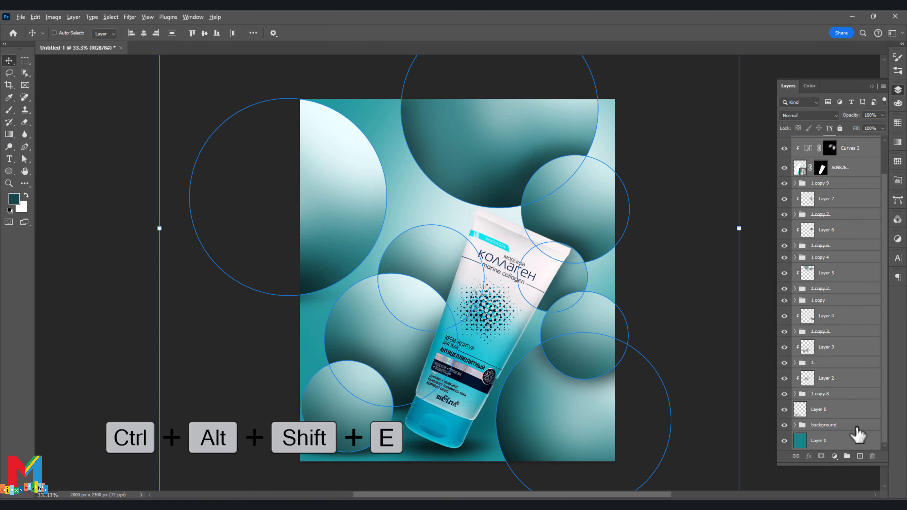
{"action": "key", "text": "ctrl+alt+shift+e"}
Apply Camera Raw to the merged layer: Exposure +0.20, Contrast +22, Highlights -16, Shadows +36, Tint -4, Texture +38, Clarity +21.
{"action": "left_click", "coordinate": [129, 17]}
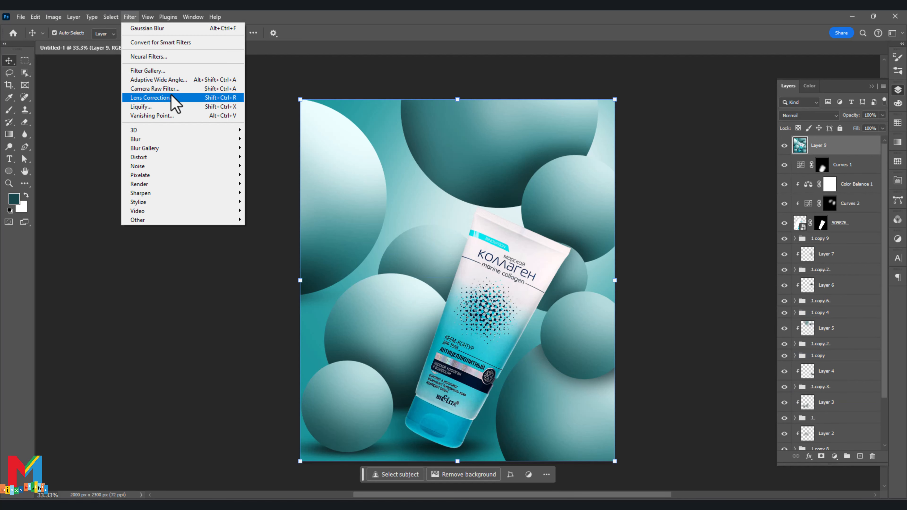
{"action": "left_click", "coordinate": [178, 89]}
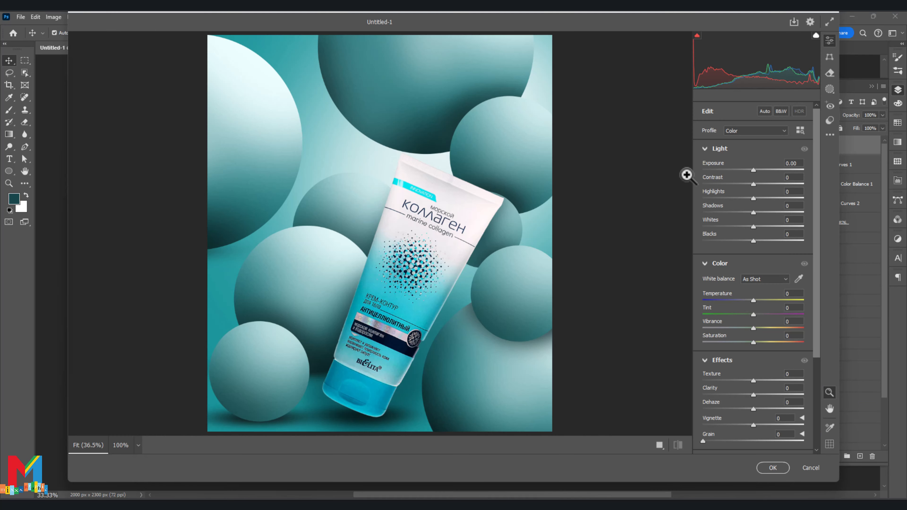
{"action": "left_click_drag", "start_coordinate": [753, 184], "coordinate": [765, 184]}
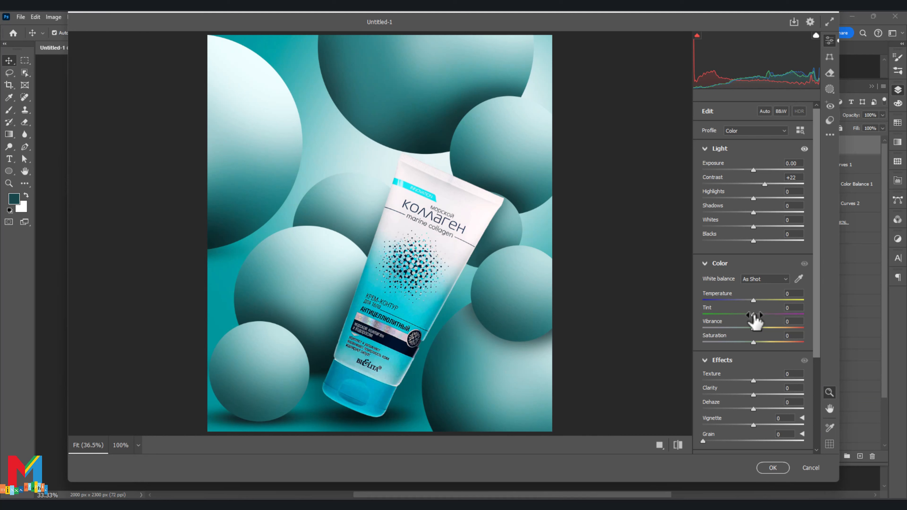
{"action": "left_click_drag", "start_coordinate": [754, 315], "coordinate": [751, 314]}
{"action": "left_click_drag", "start_coordinate": [754, 213], "coordinate": [772, 214]}
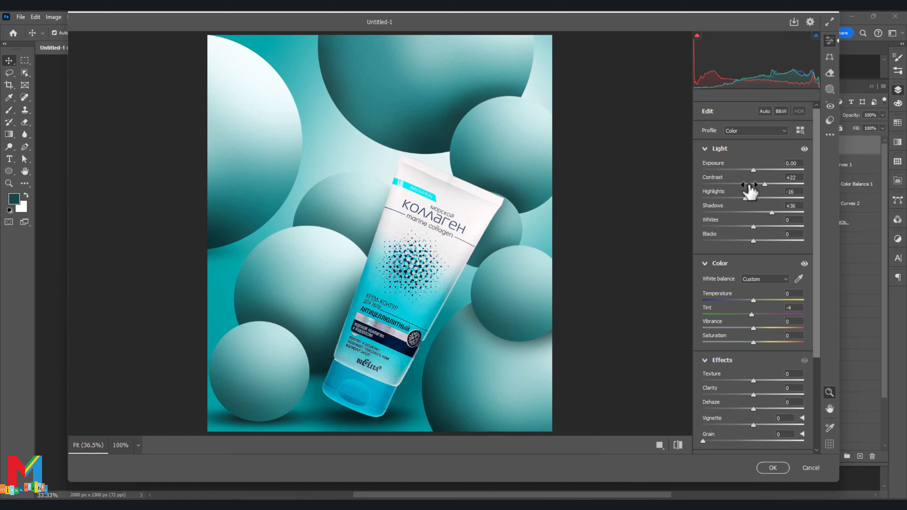
{"action": "left_click_drag", "start_coordinate": [753, 170], "coordinate": [755, 170]}
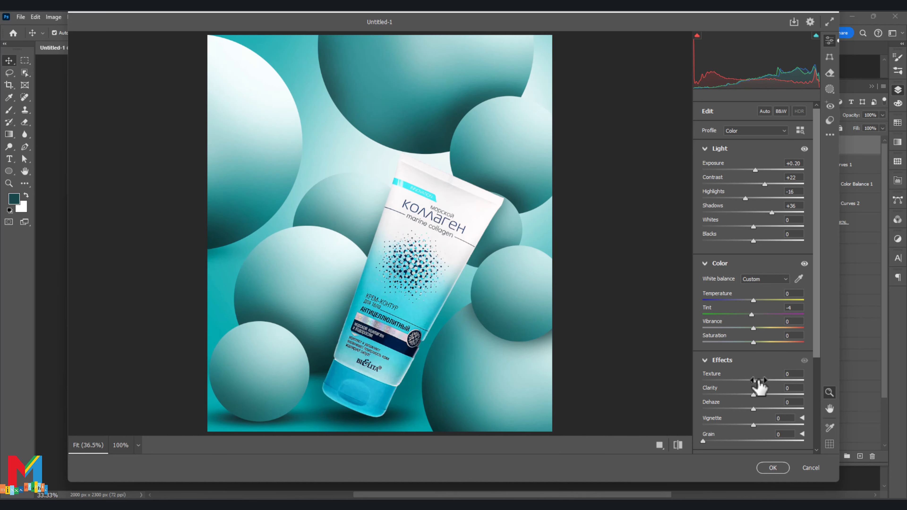
{"action": "mouse_move", "coordinate": [753, 381]}
{"action": "left_mouse_down"}
{"action": "mouse_move", "coordinate": [765, 381]}
{"action": "mouse_move", "coordinate": [764, 395]}
{"action": "left_mouse_up"}
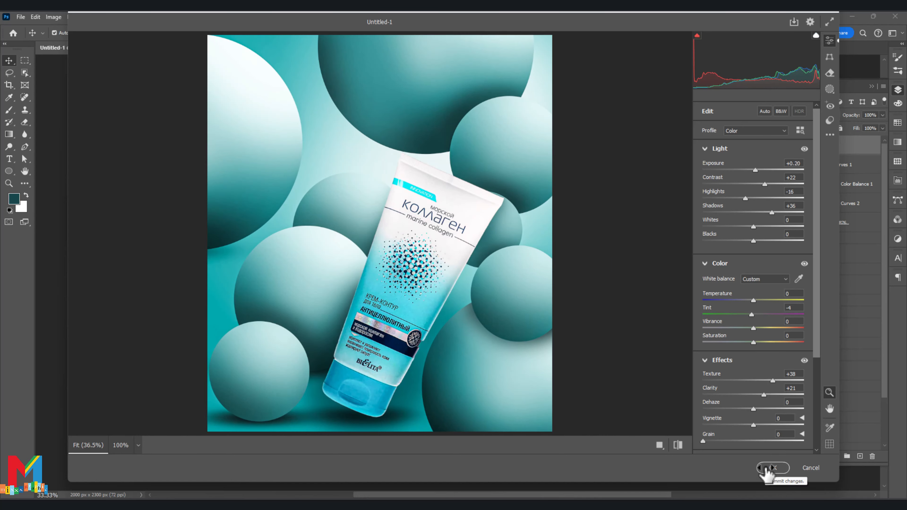
{"action": "left_click", "coordinate": [771, 468]}
Add a Color Balance adjustment above the merged layer with the midtones' cyan–red value at -22.
{"action": "left_click", "coordinate": [834, 456]}
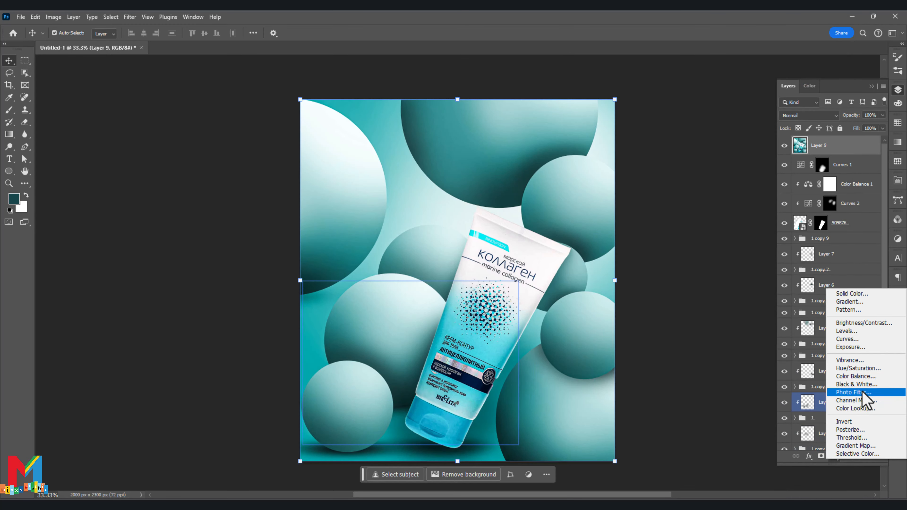
{"action": "left_click", "coordinate": [861, 396]}
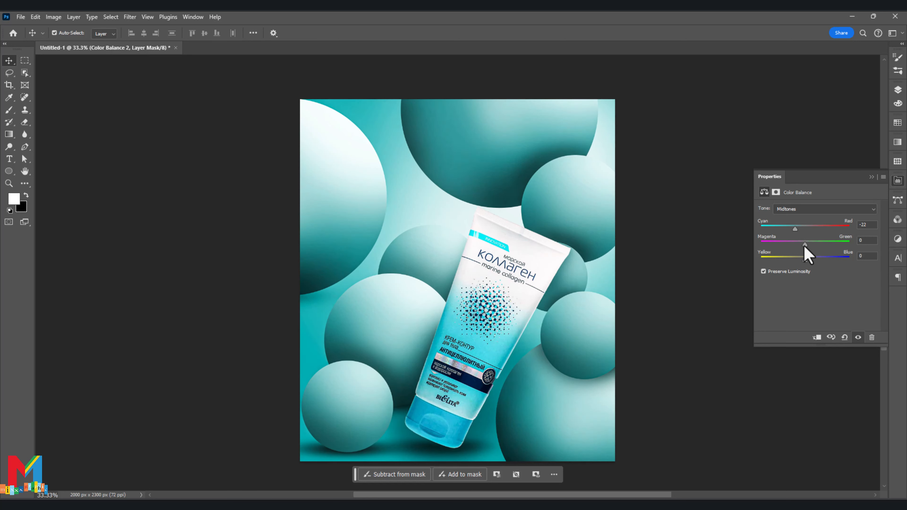
{"action": "left_click", "coordinate": [871, 177]}
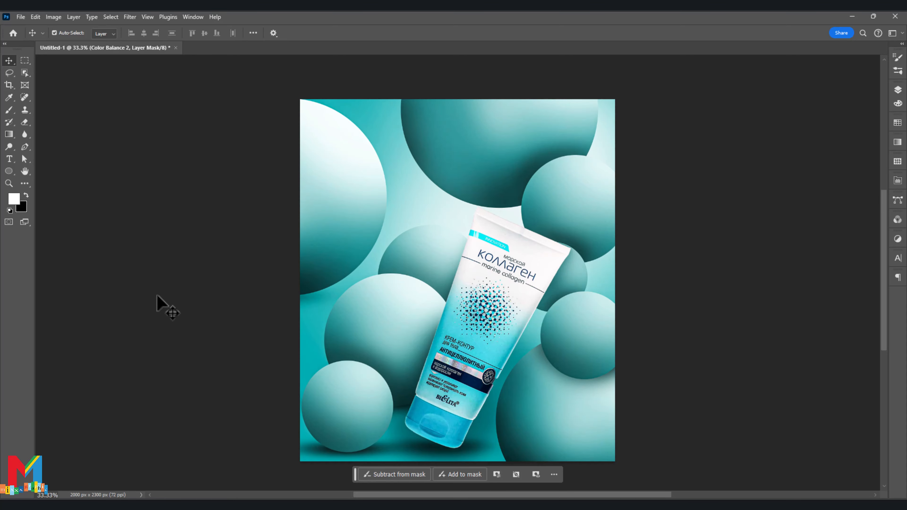